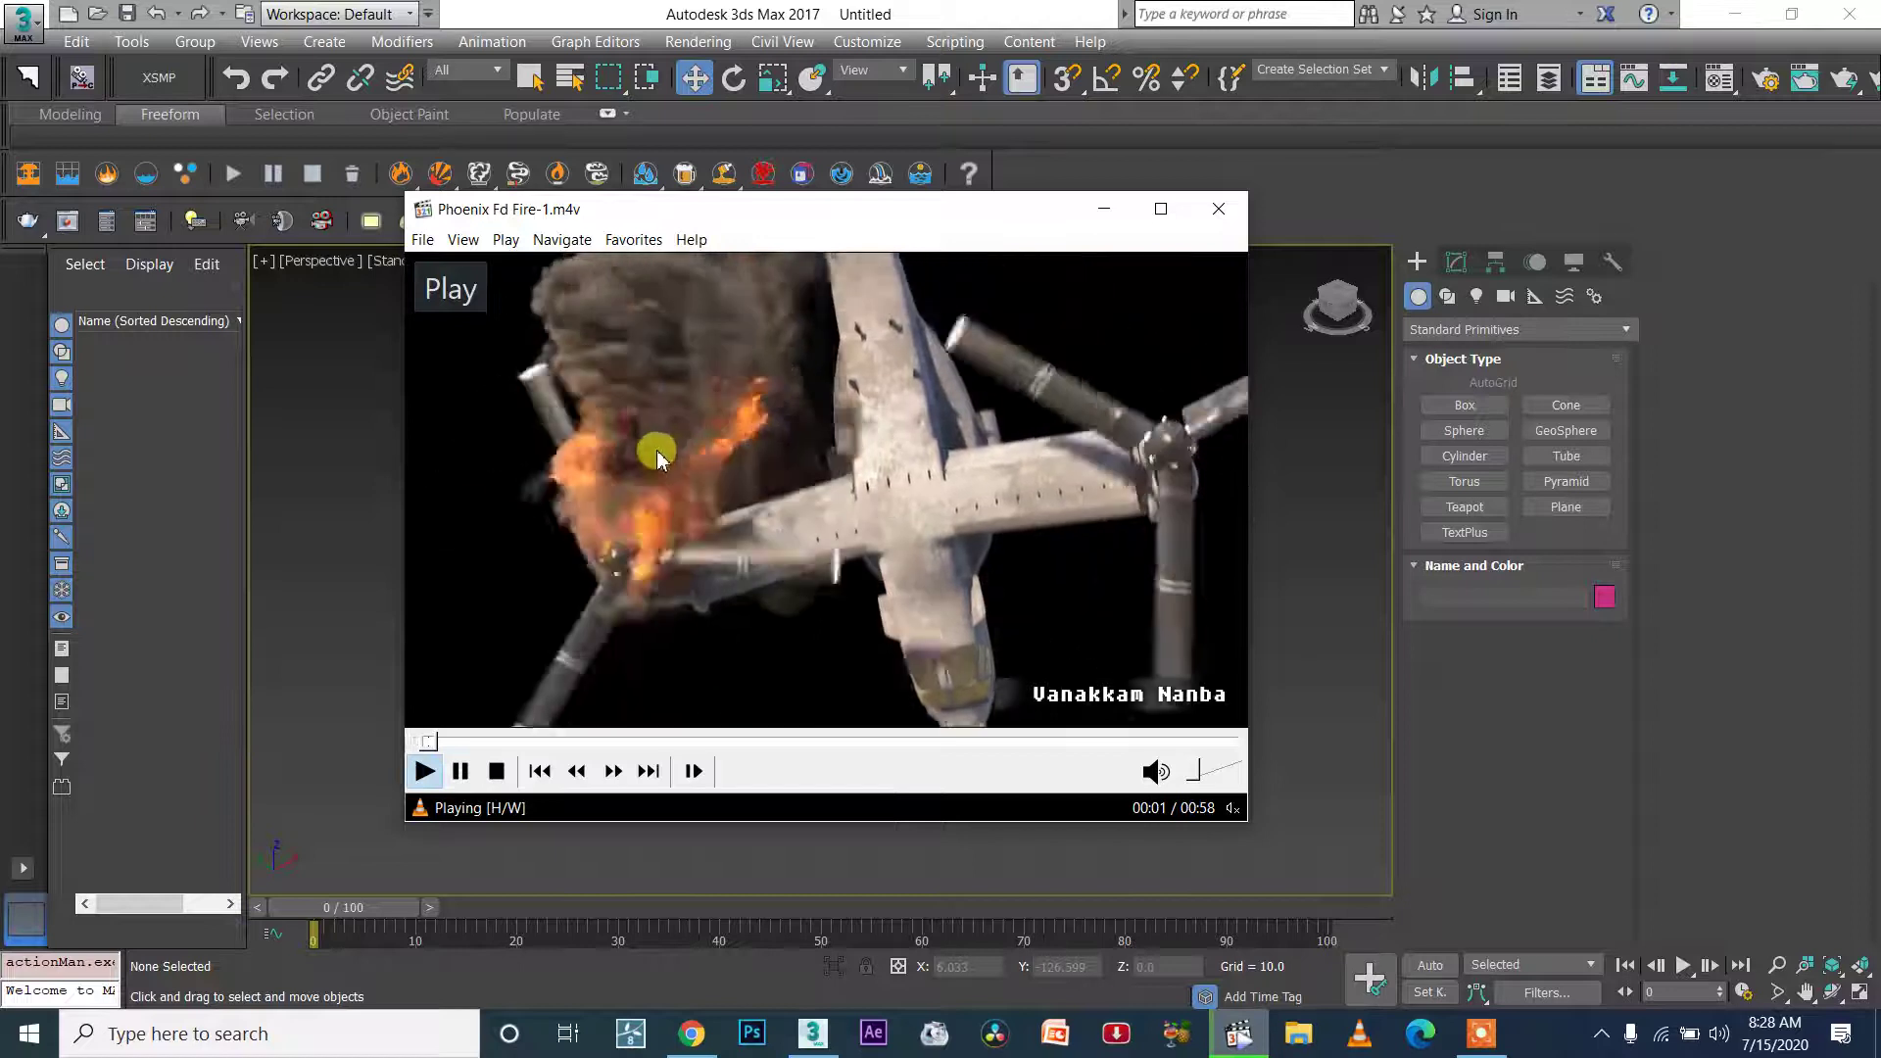
- Play the opening of Phoenix Fd Fire-1.m4v, pausing to examine the burning aircraft, burning truck, explosion, flamethrower and burning building shots
{"action": "left_click", "coordinate": [671, 586]}
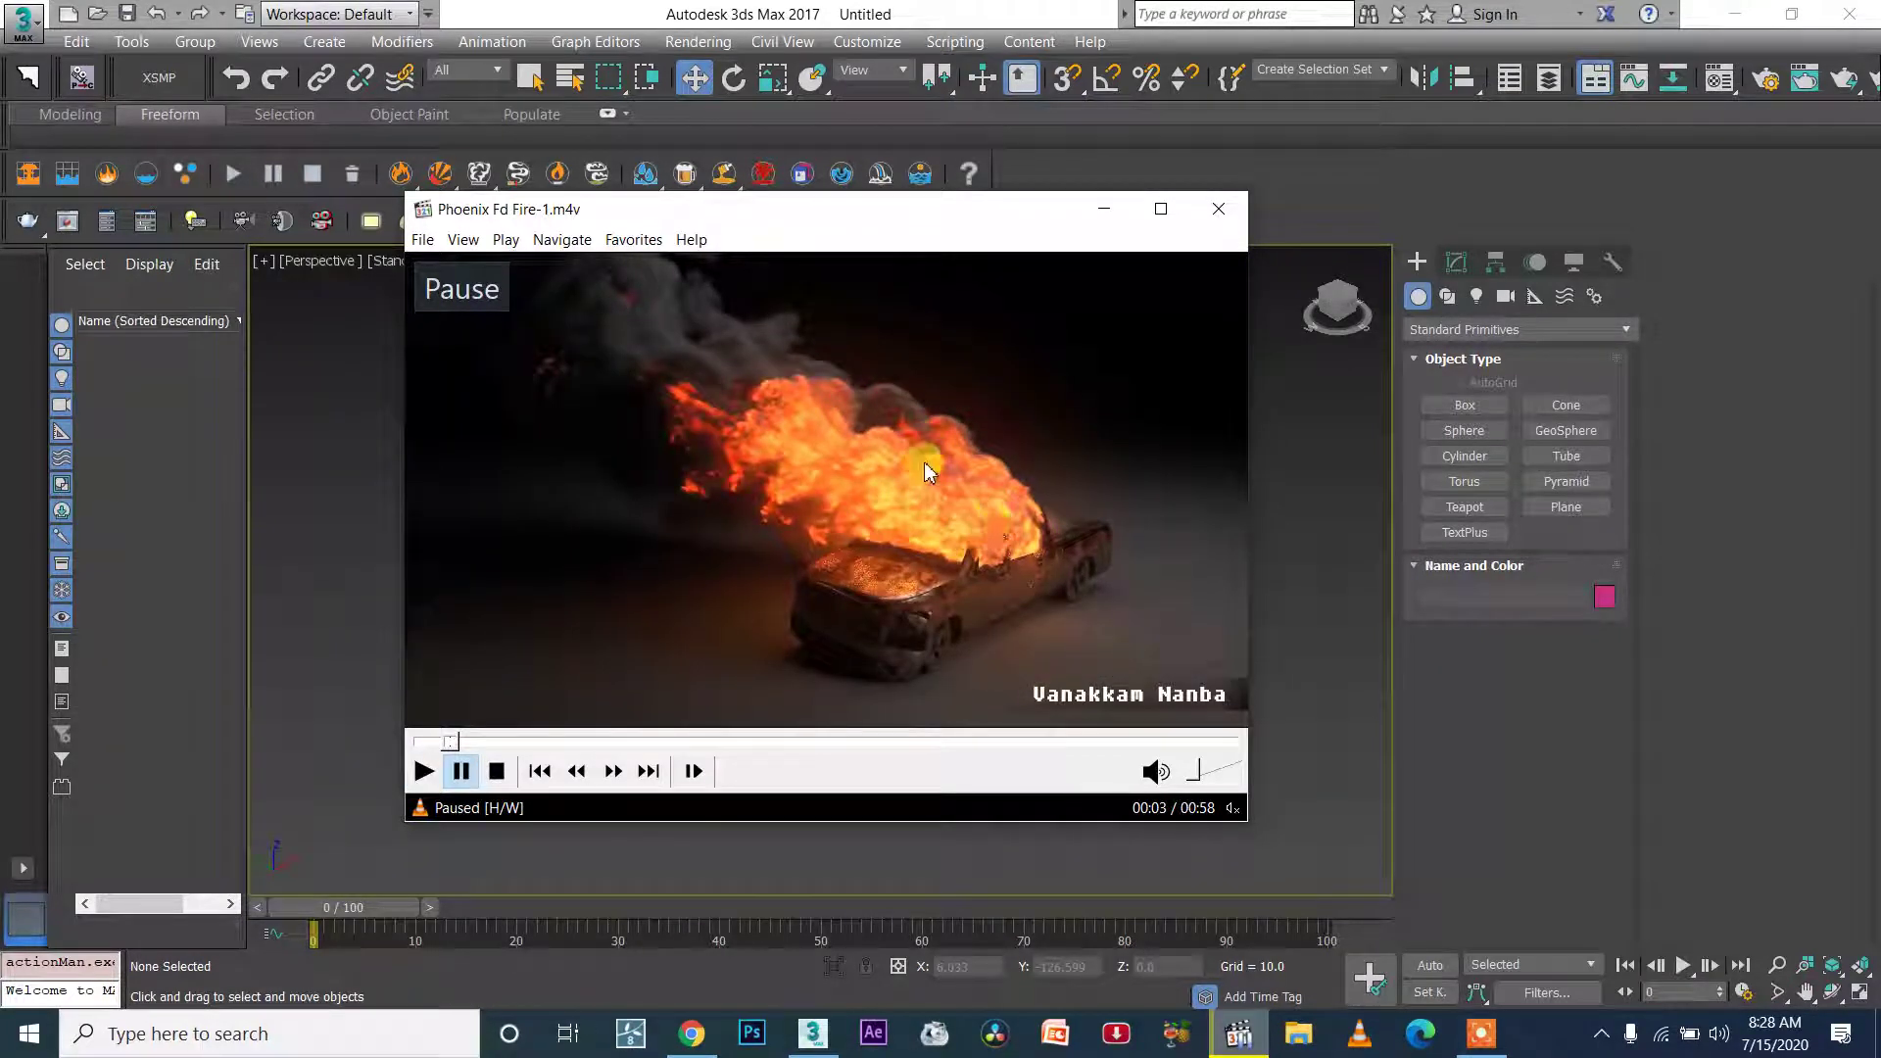
{"action": "left_click", "coordinate": [1001, 541]}
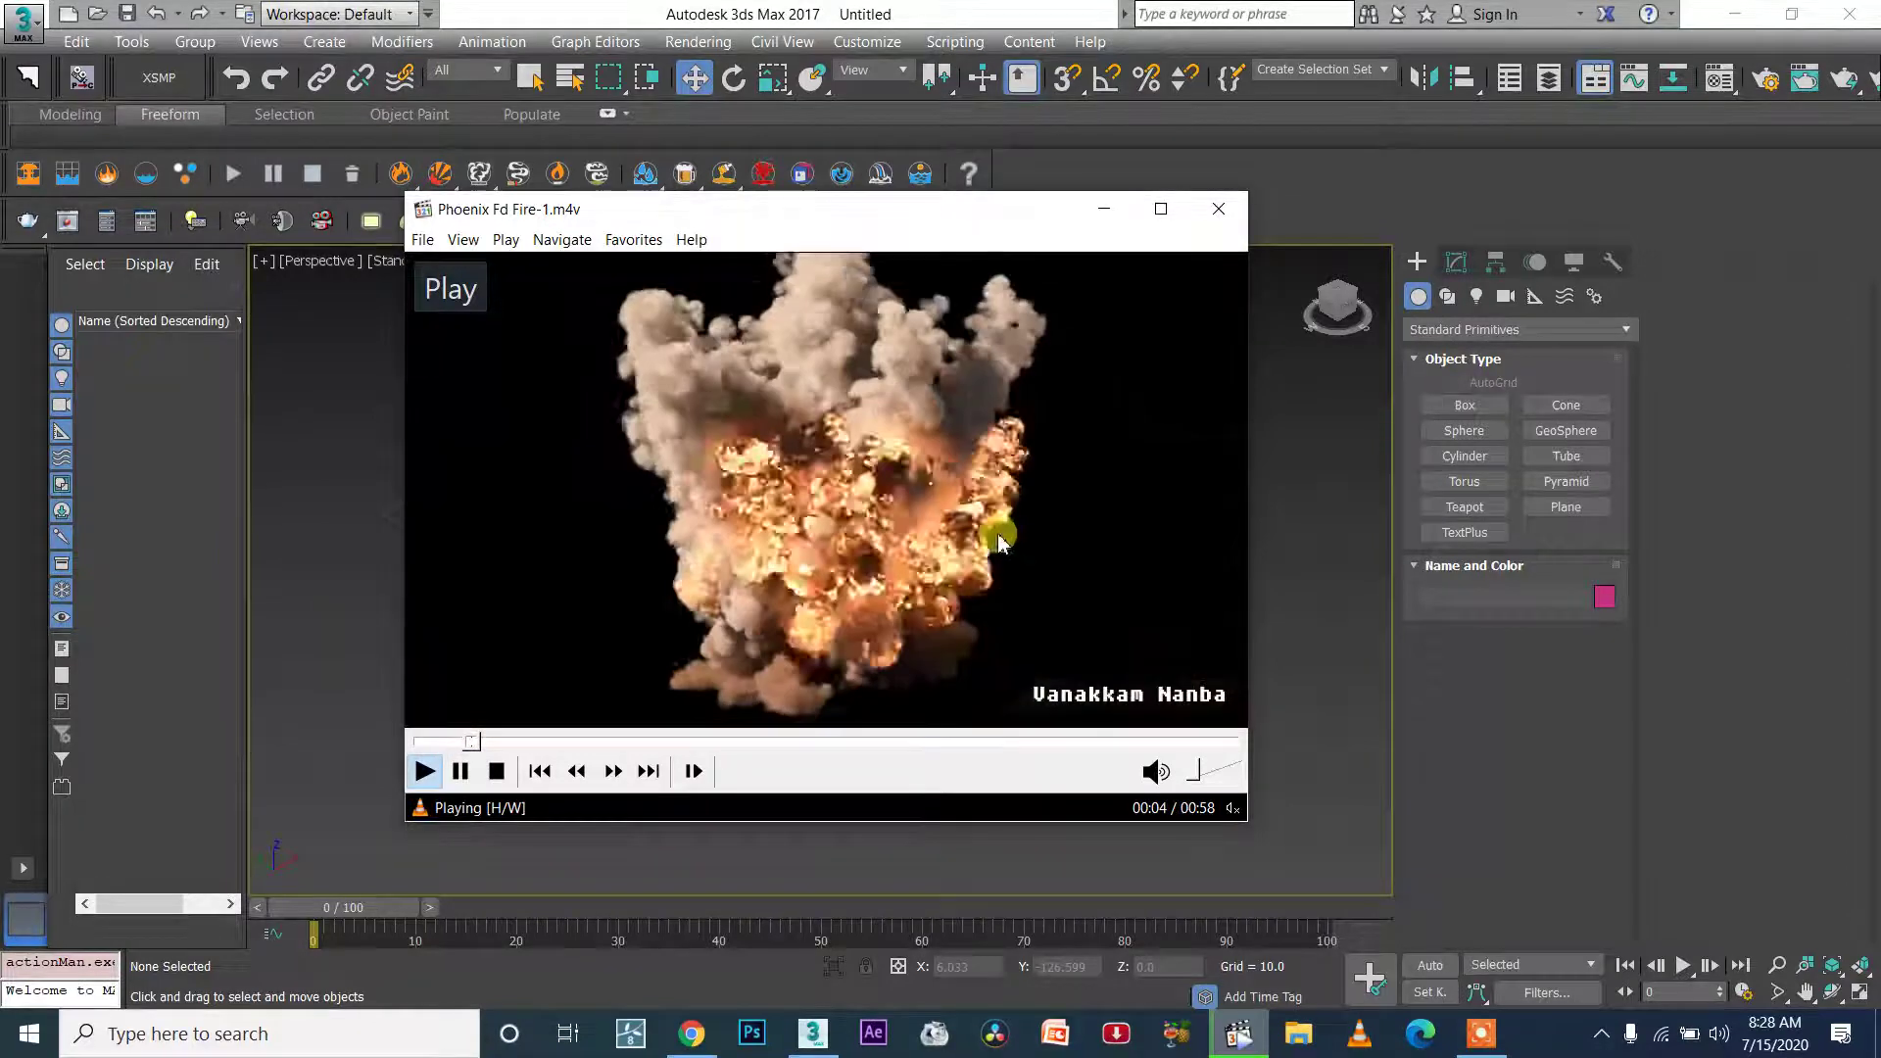
{"action": "left_click", "coordinate": [956, 567]}
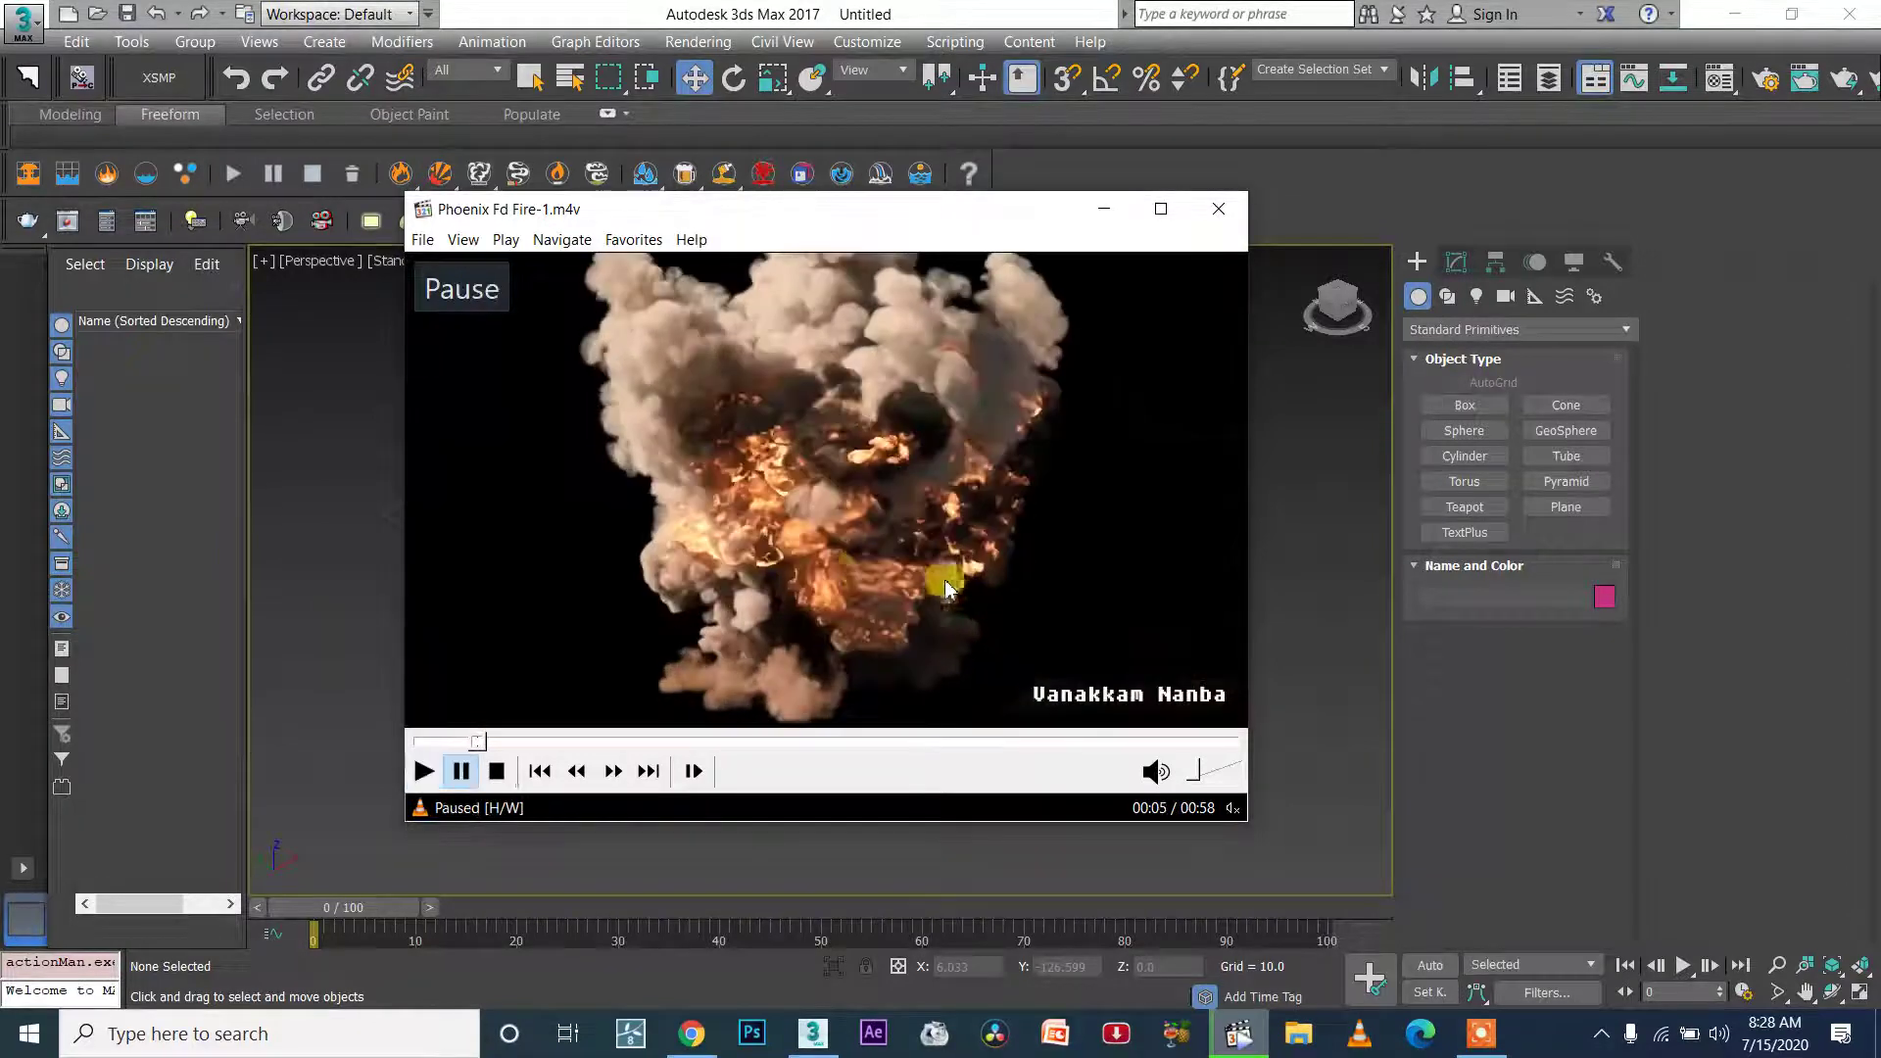
{"action": "left_click", "coordinate": [874, 569]}
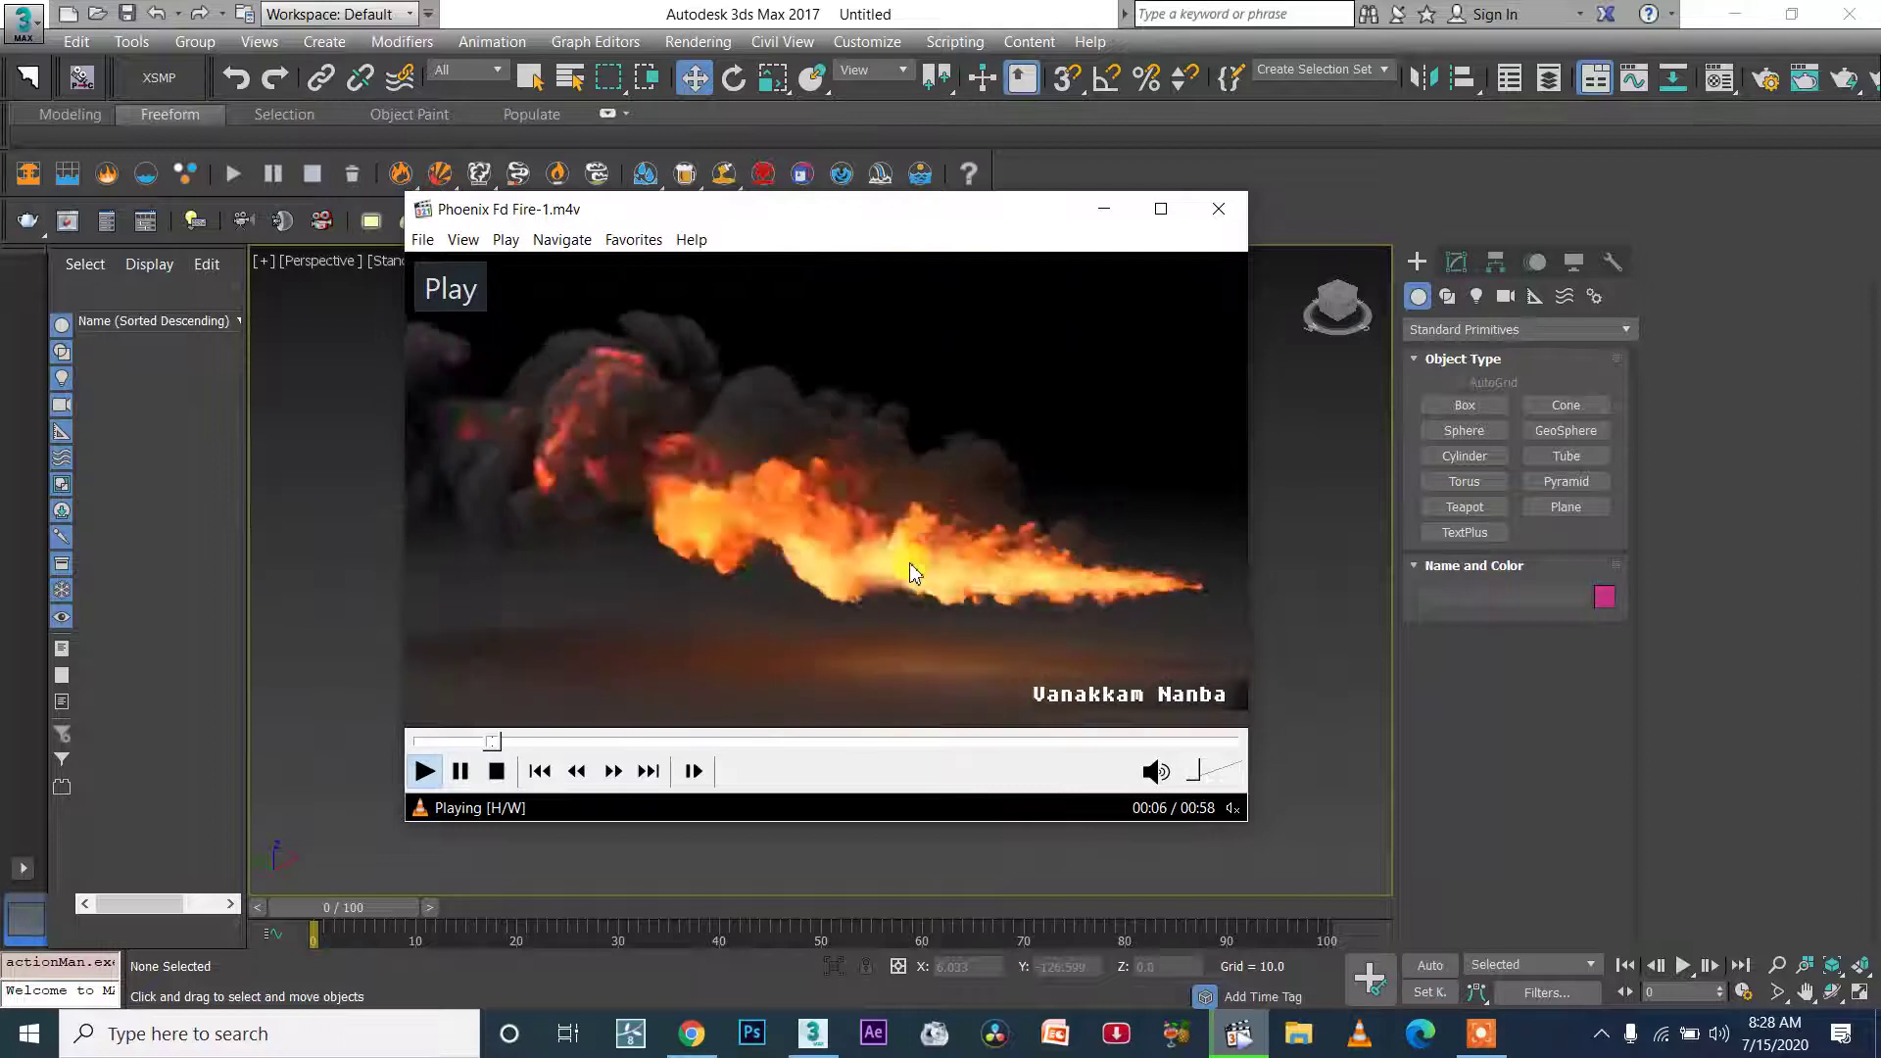
{"action": "left_click", "coordinate": [1086, 602]}
{"action": "left_click", "coordinate": [1120, 600]}
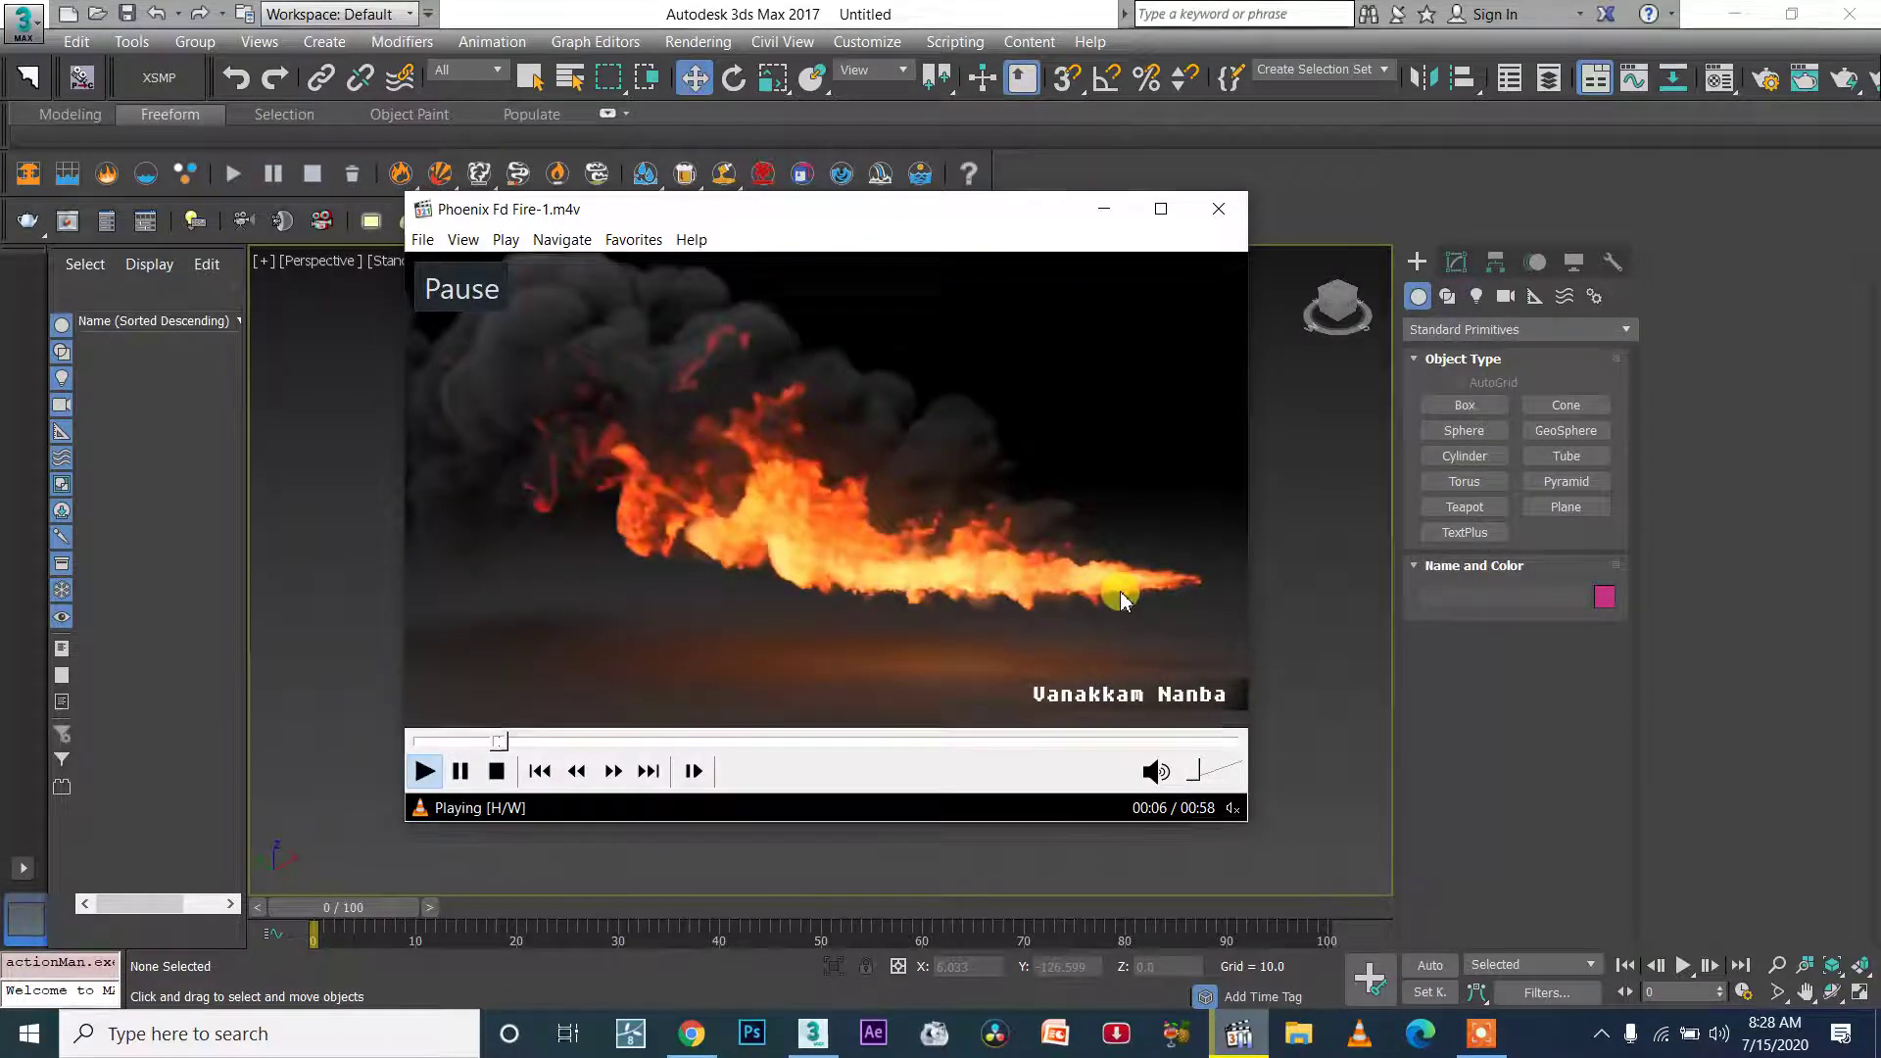
{"action": "left_click", "coordinate": [1014, 600]}
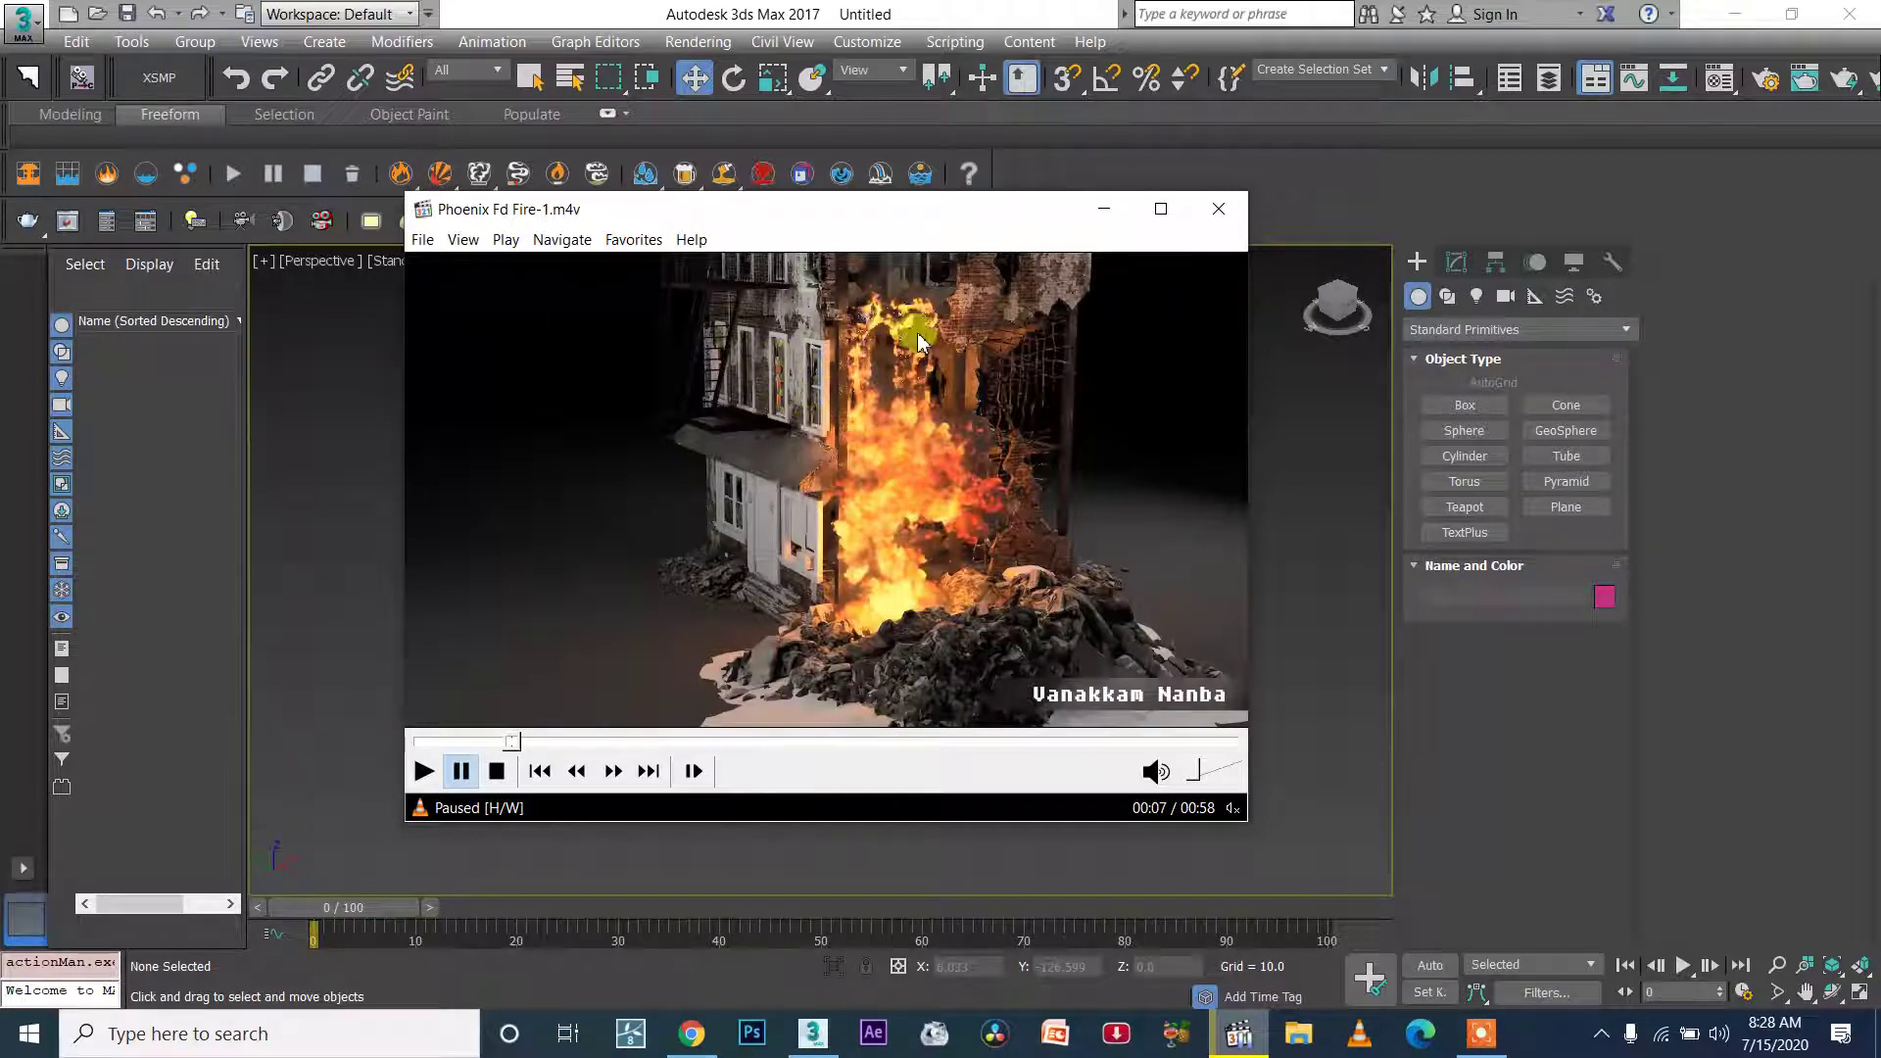
{"action": "left_click", "coordinate": [1012, 568]}
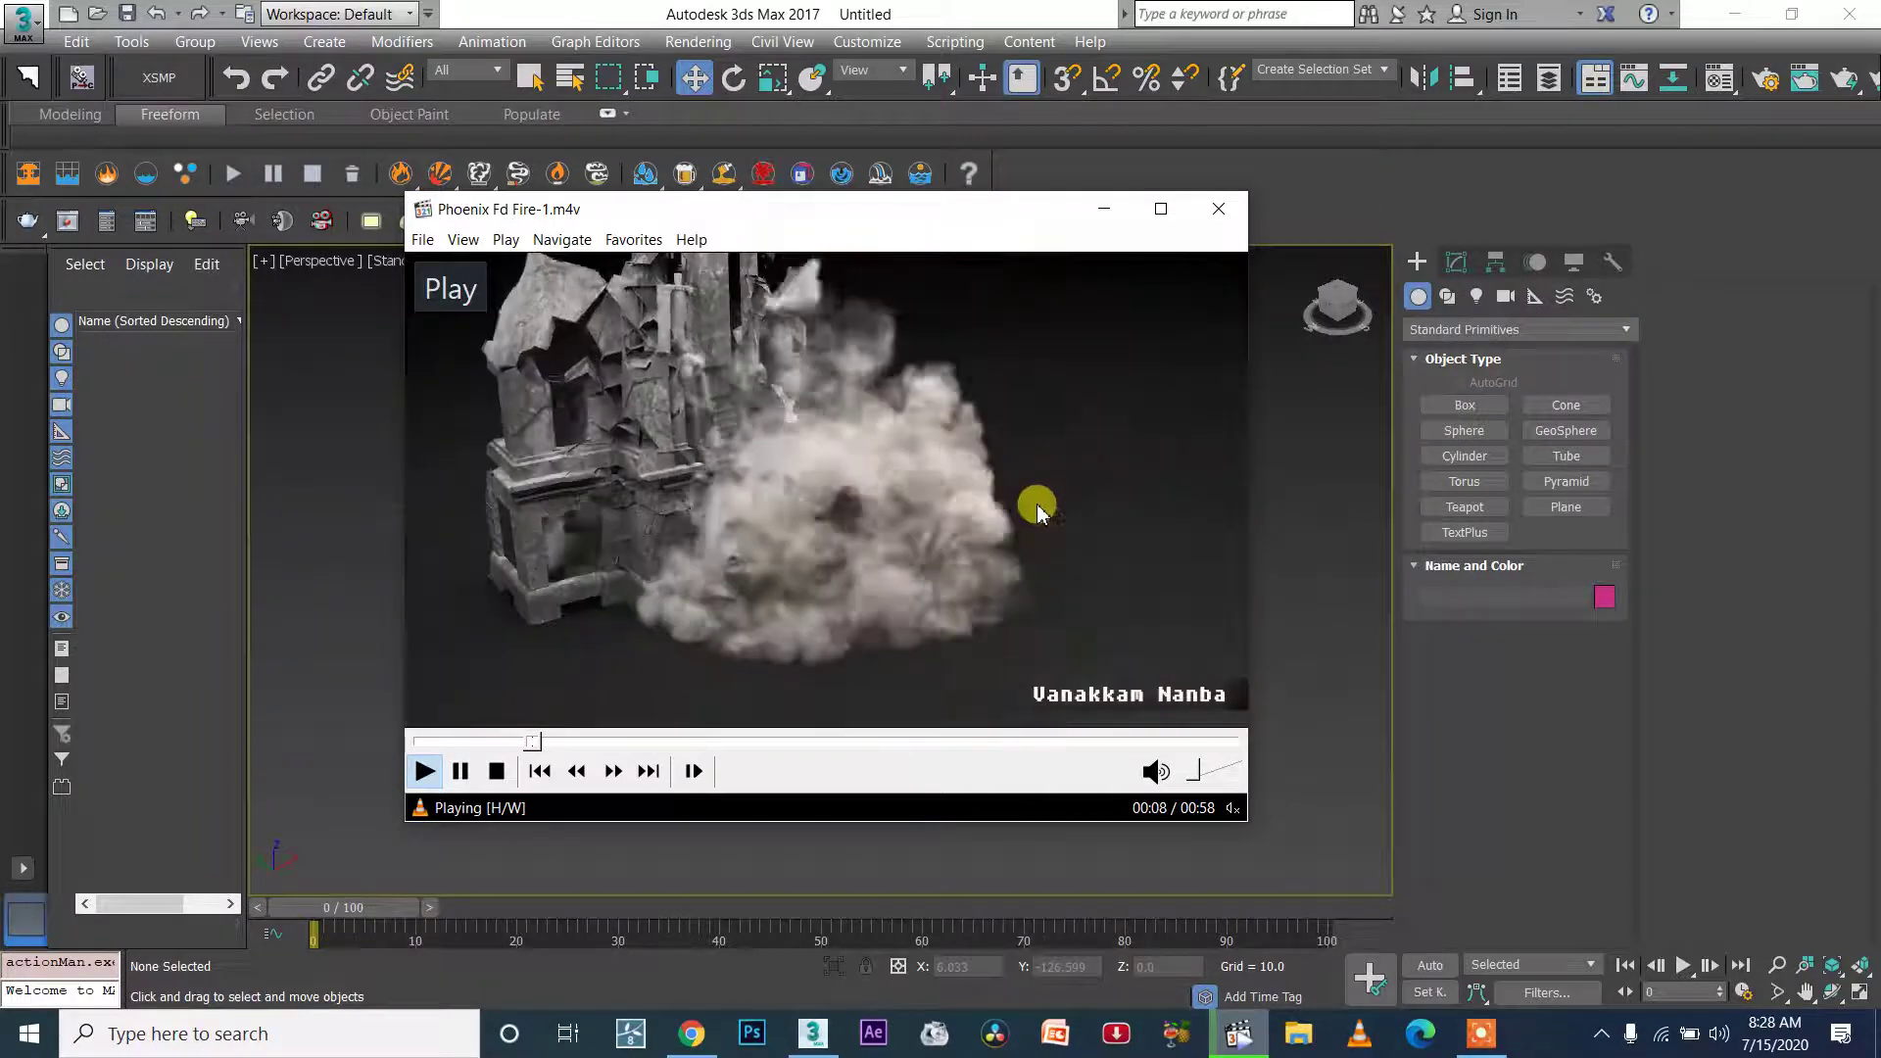
- Continue playing the effects video to 00:19, pausing to examine the smoke, burning shelf, fire column, flaming skull and dust cloud shots
{"action": "left_click", "coordinate": [957, 441]}
{"action": "left_click", "coordinate": [978, 451]}
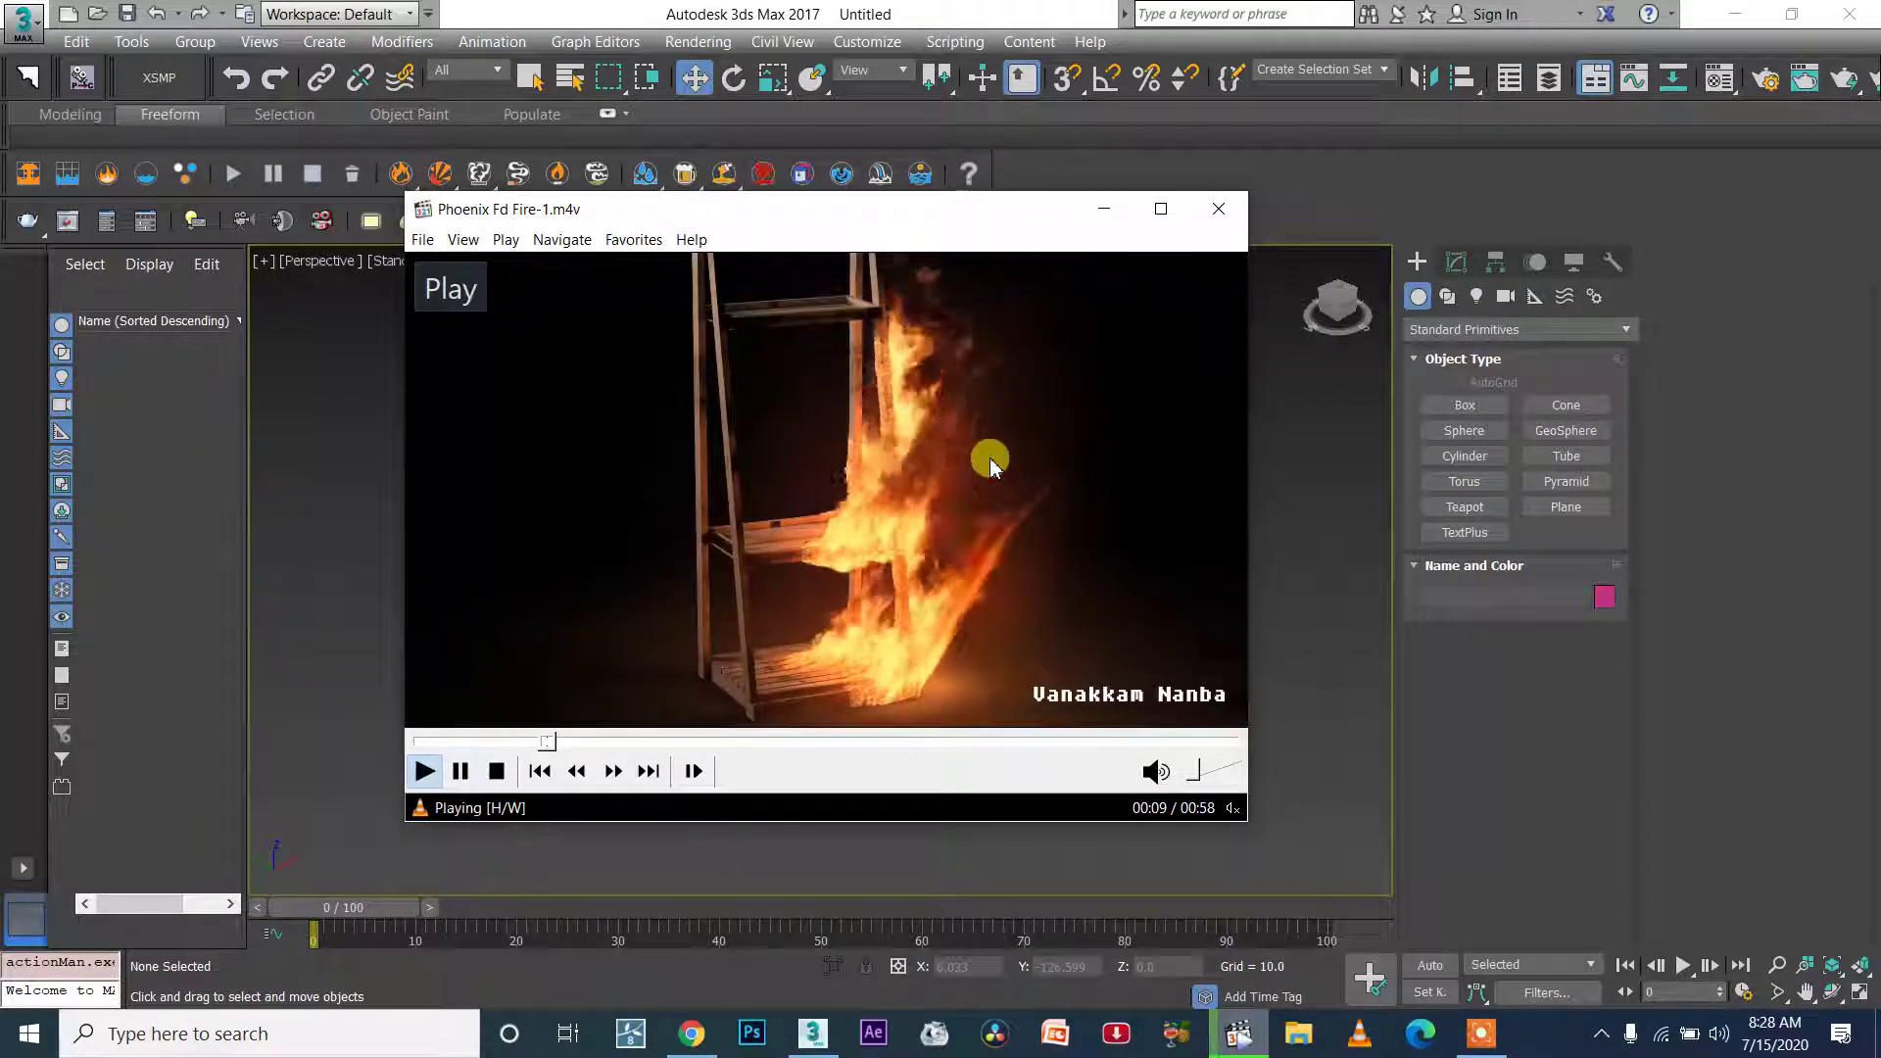
{"action": "left_click", "coordinate": [950, 504]}
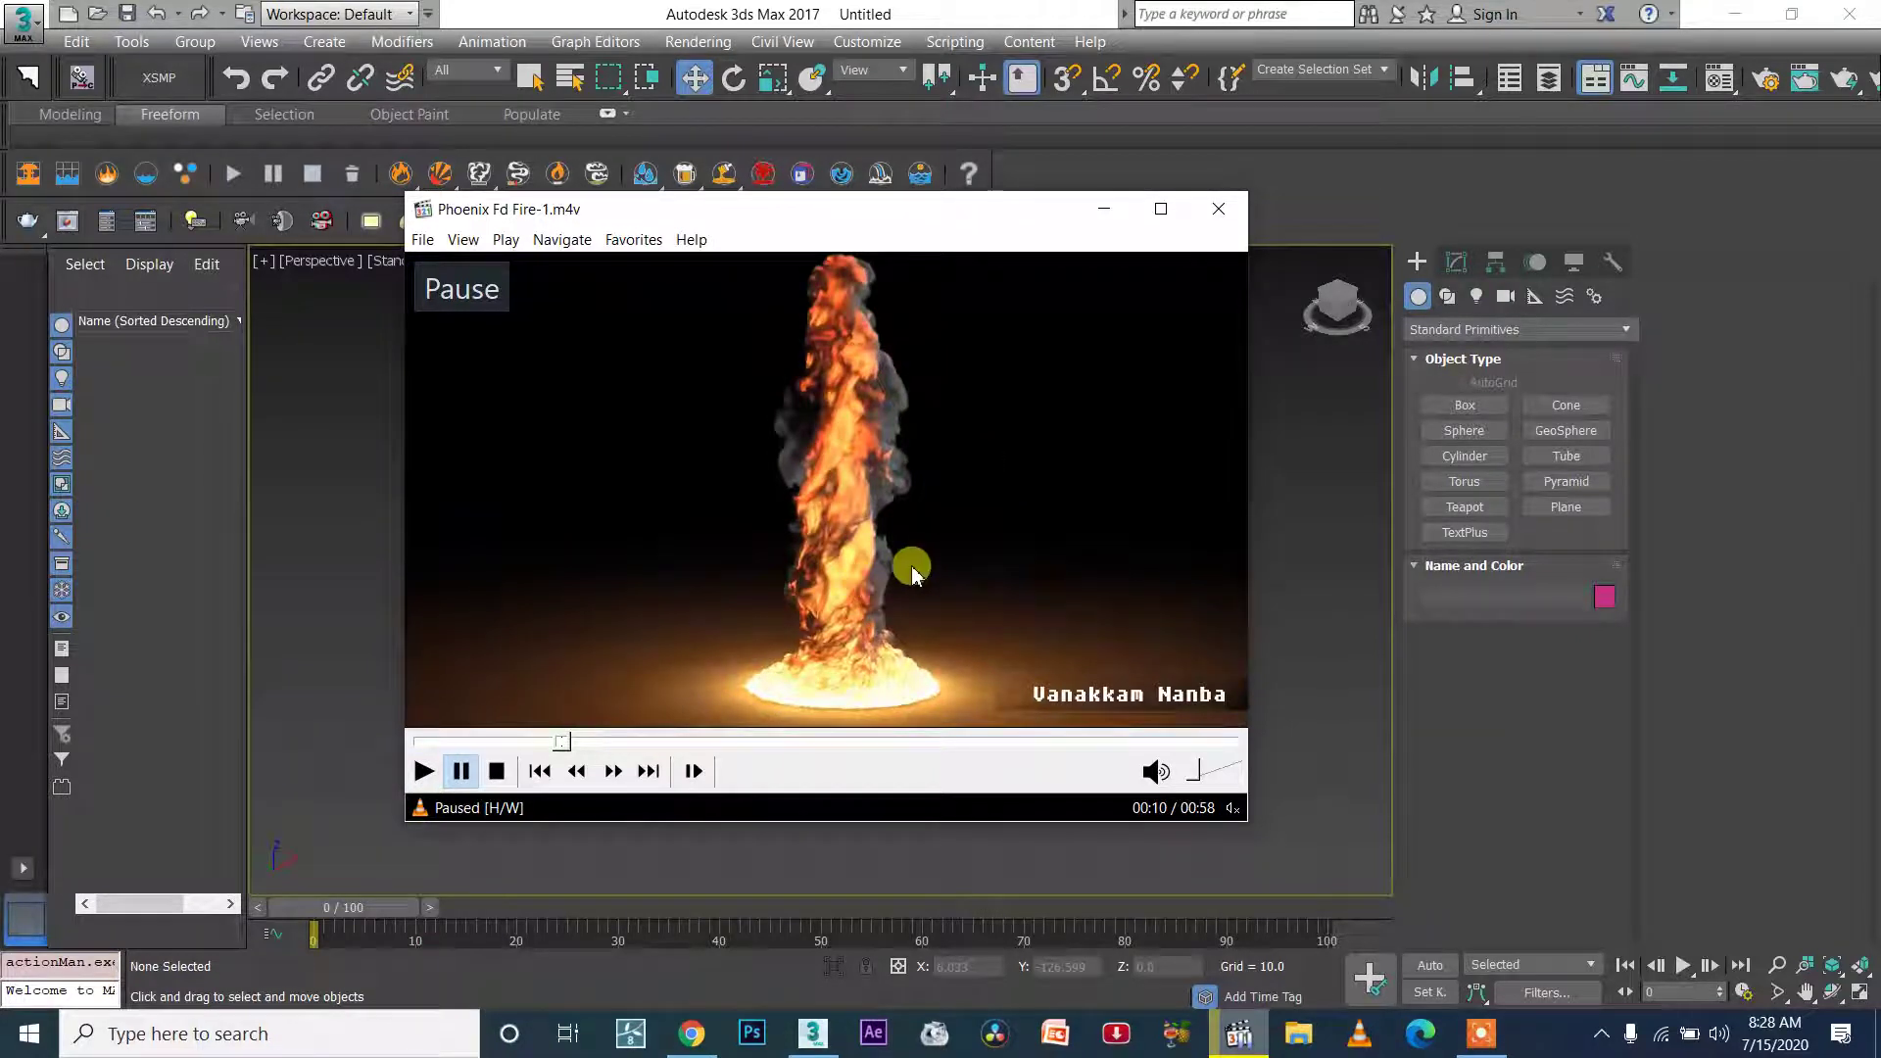
{"action": "left_click", "coordinate": [908, 506]}
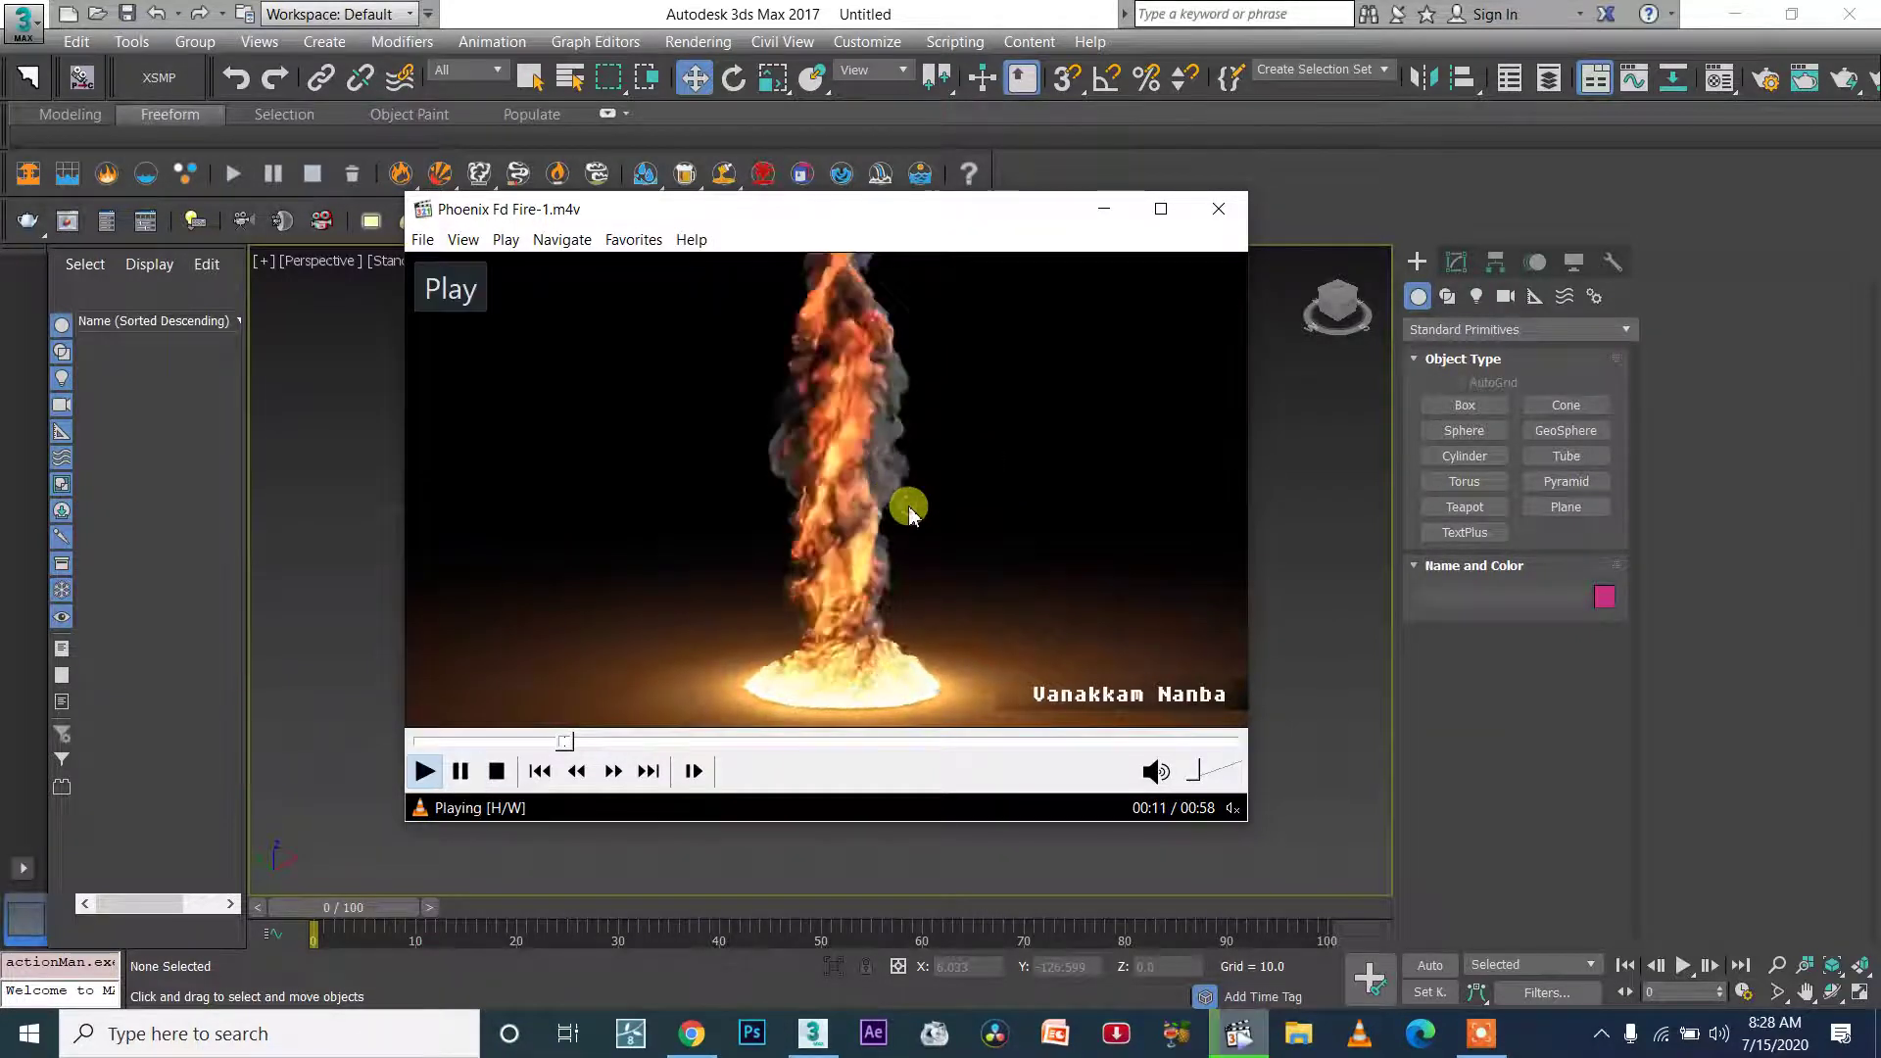
{"action": "left_click", "coordinate": [915, 615]}
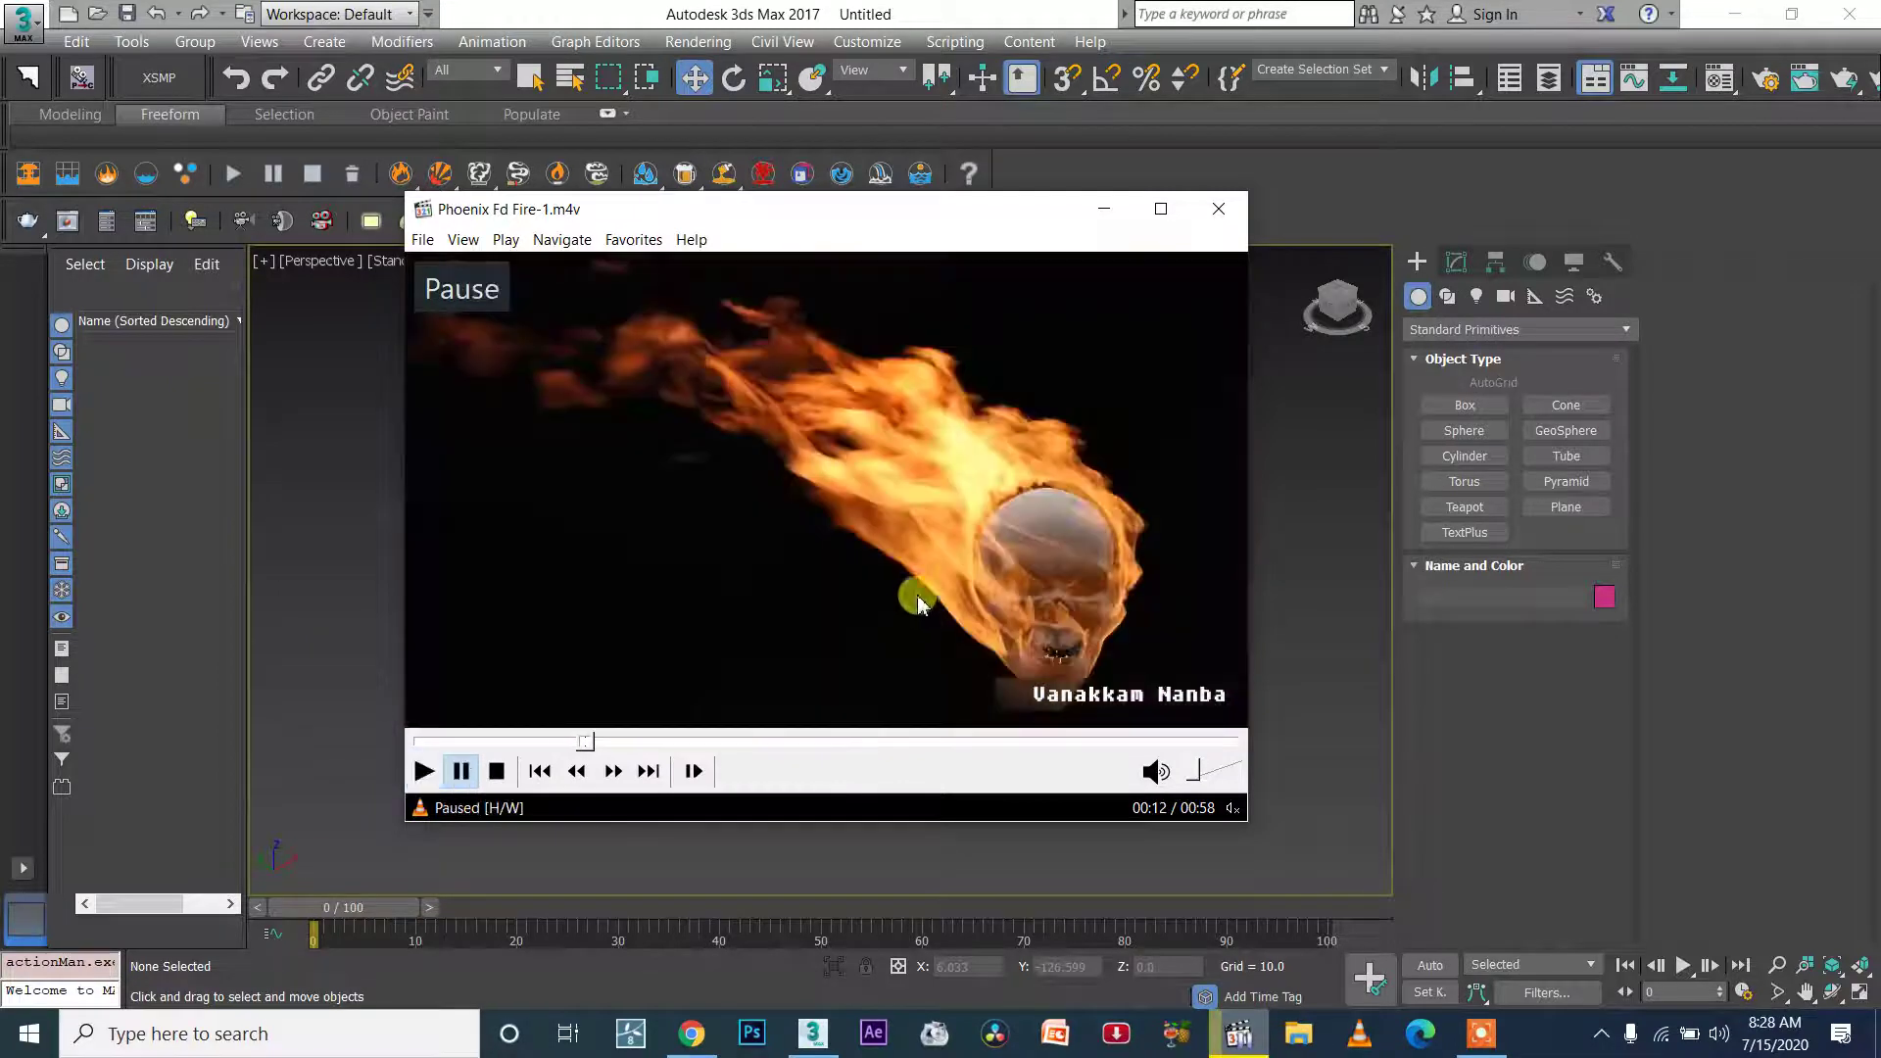
{"action": "left_click", "coordinate": [1004, 554]}
{"action": "left_click", "coordinate": [905, 571]}
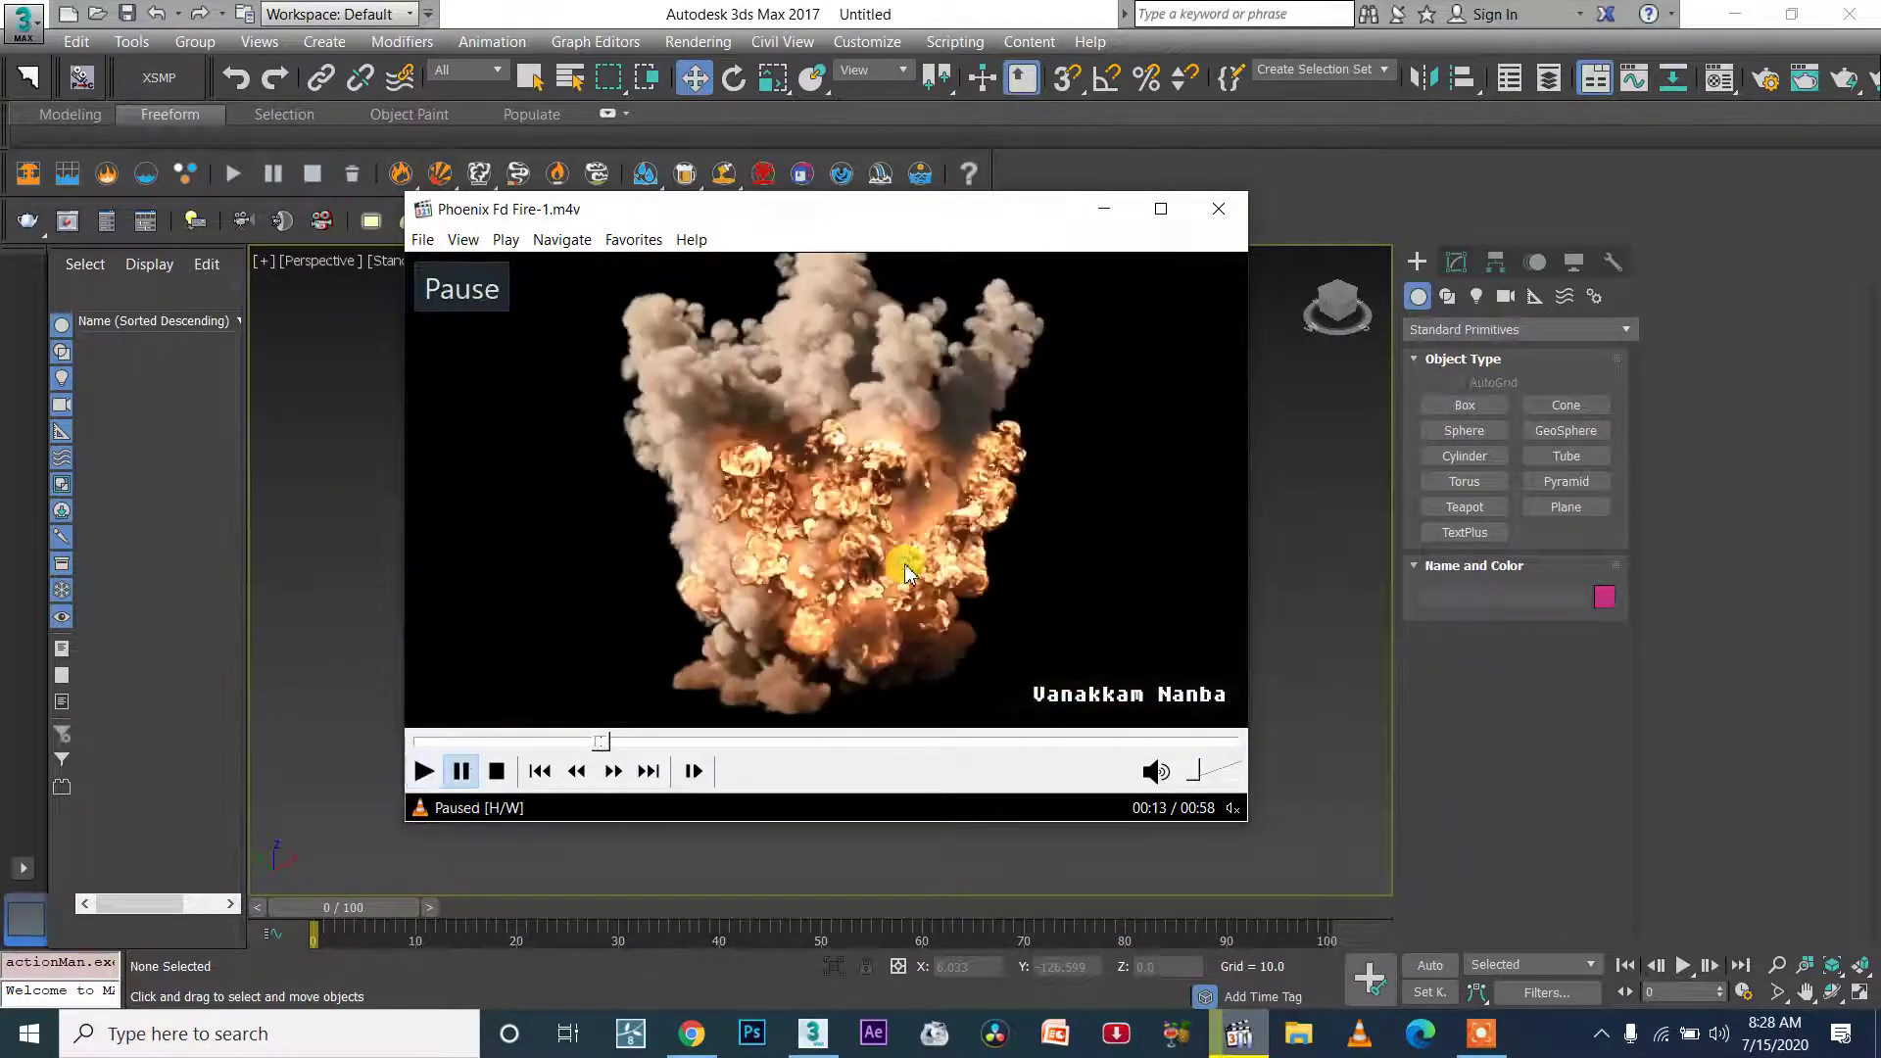
{"action": "left_click", "coordinate": [818, 588]}
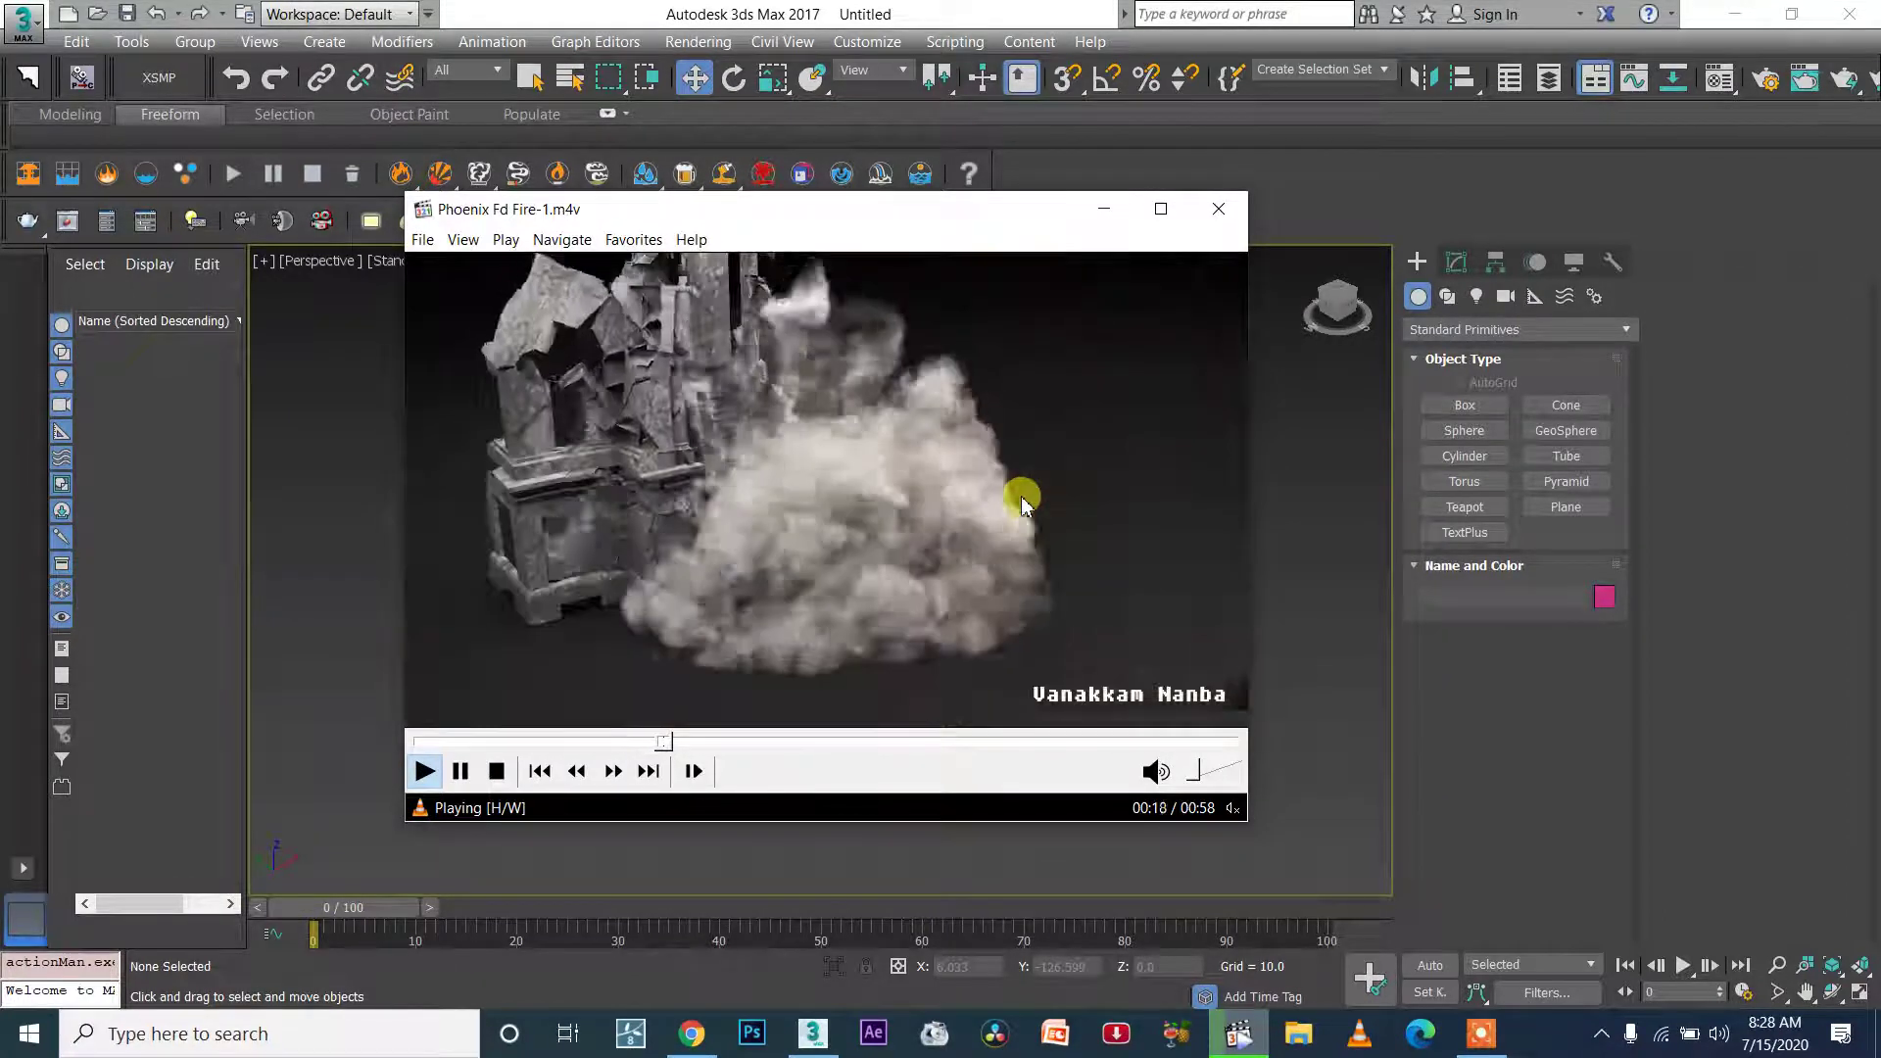
{"action": "left_click", "coordinate": [921, 573]}
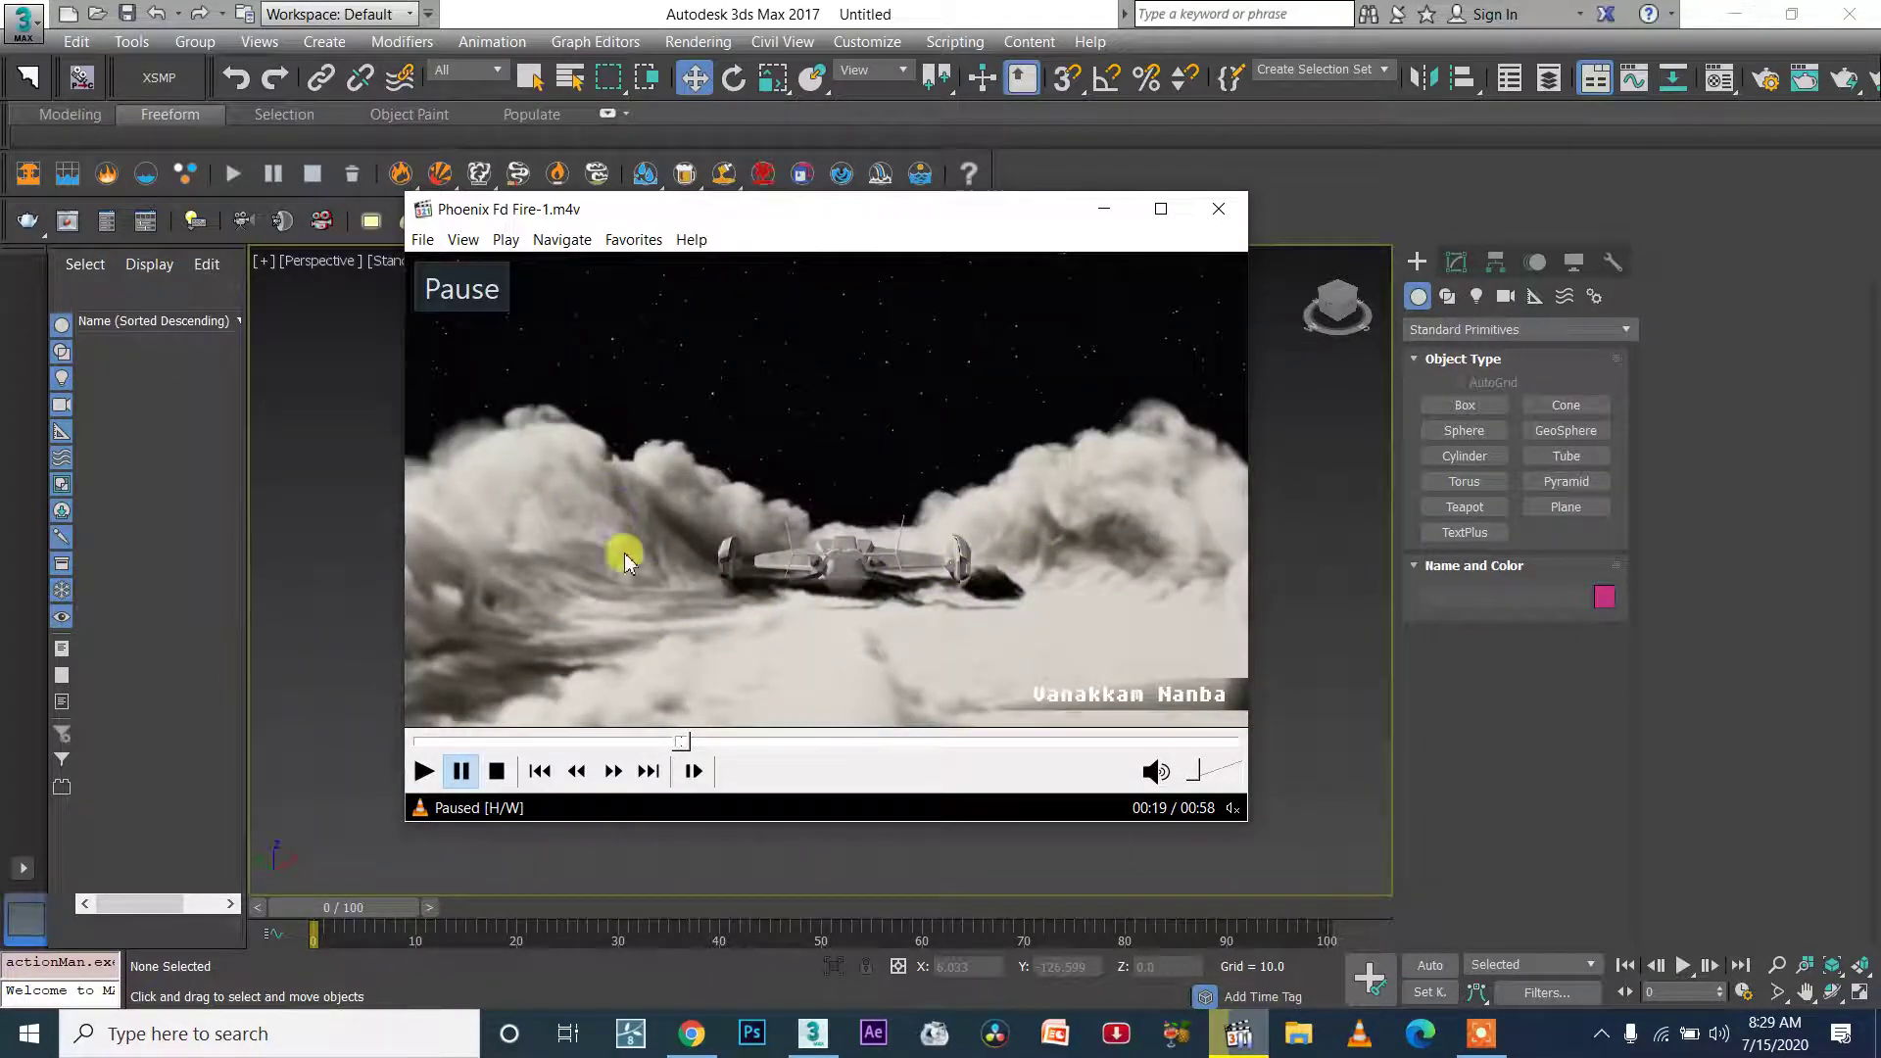
- Switch to Chrome to examine the YouTube search results for "fire green screen", and return to the video player
{"action": "left_click", "coordinate": [692, 1034]}
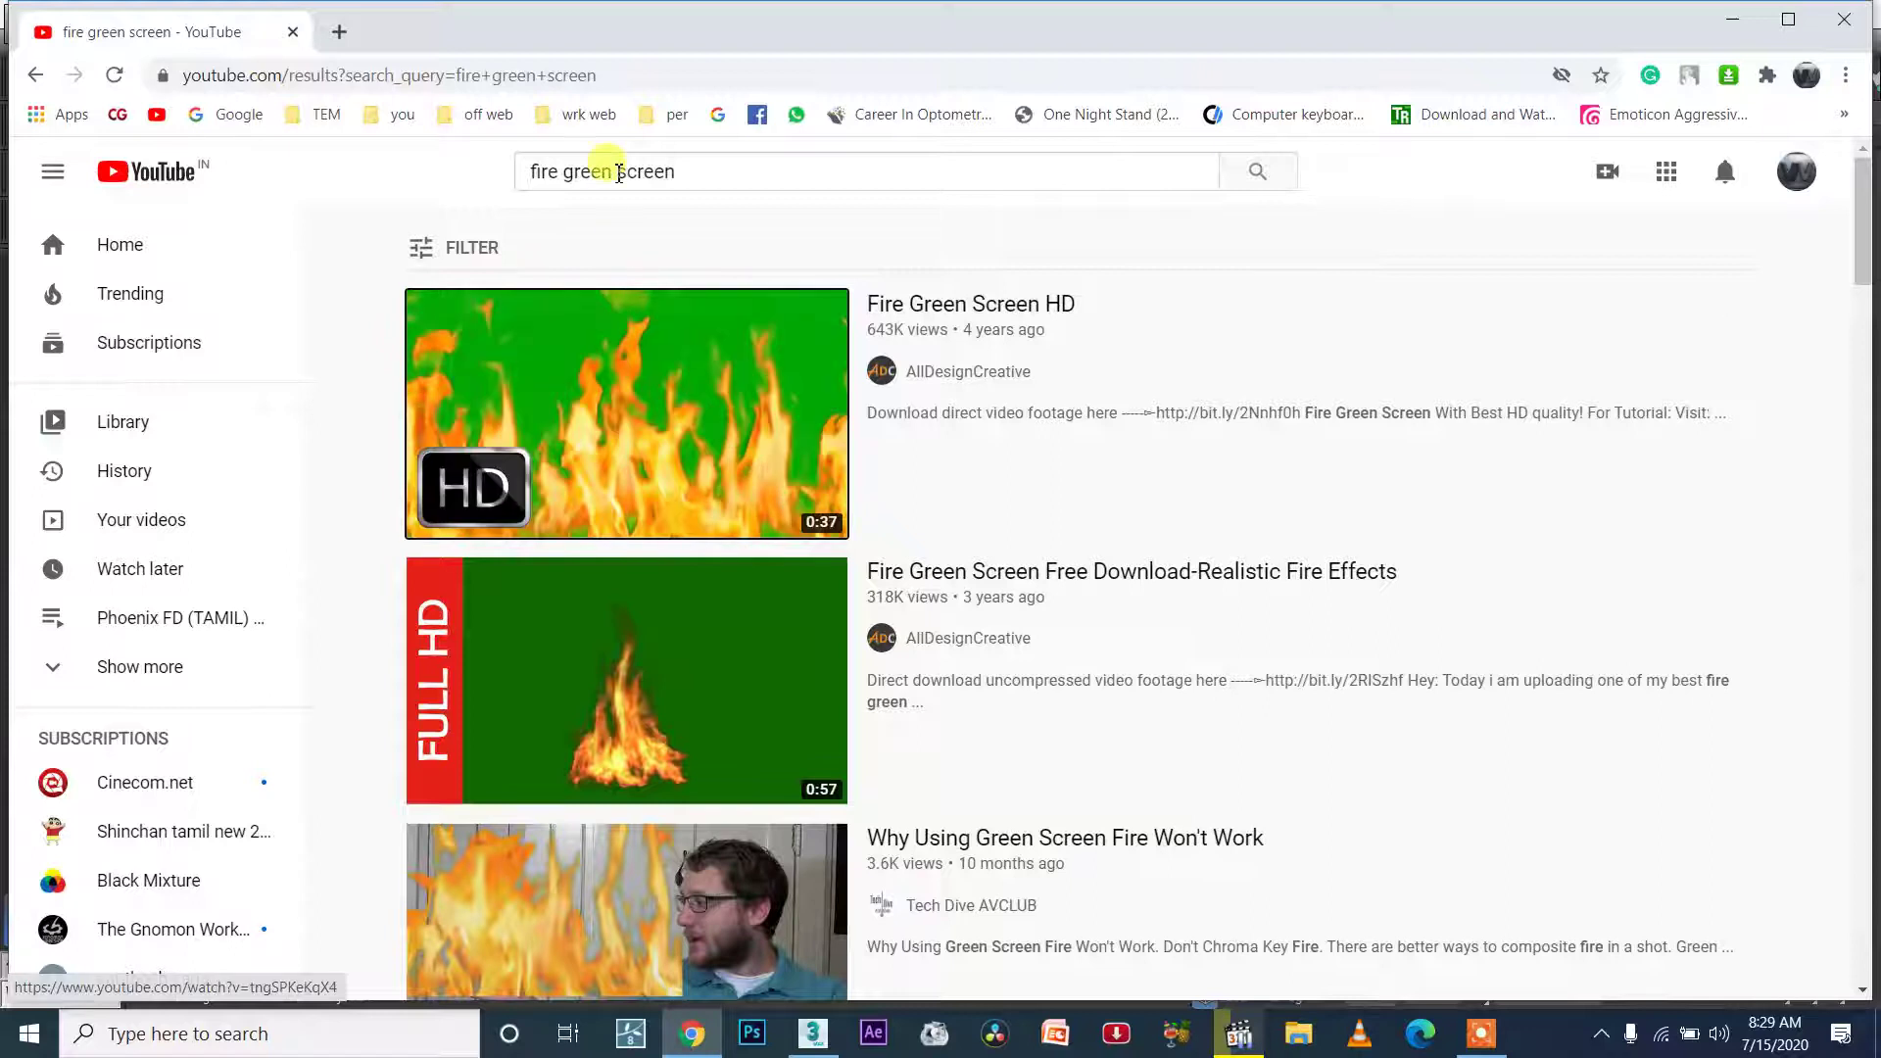
{"action": "triple_click", "coordinate": [694, 160]}
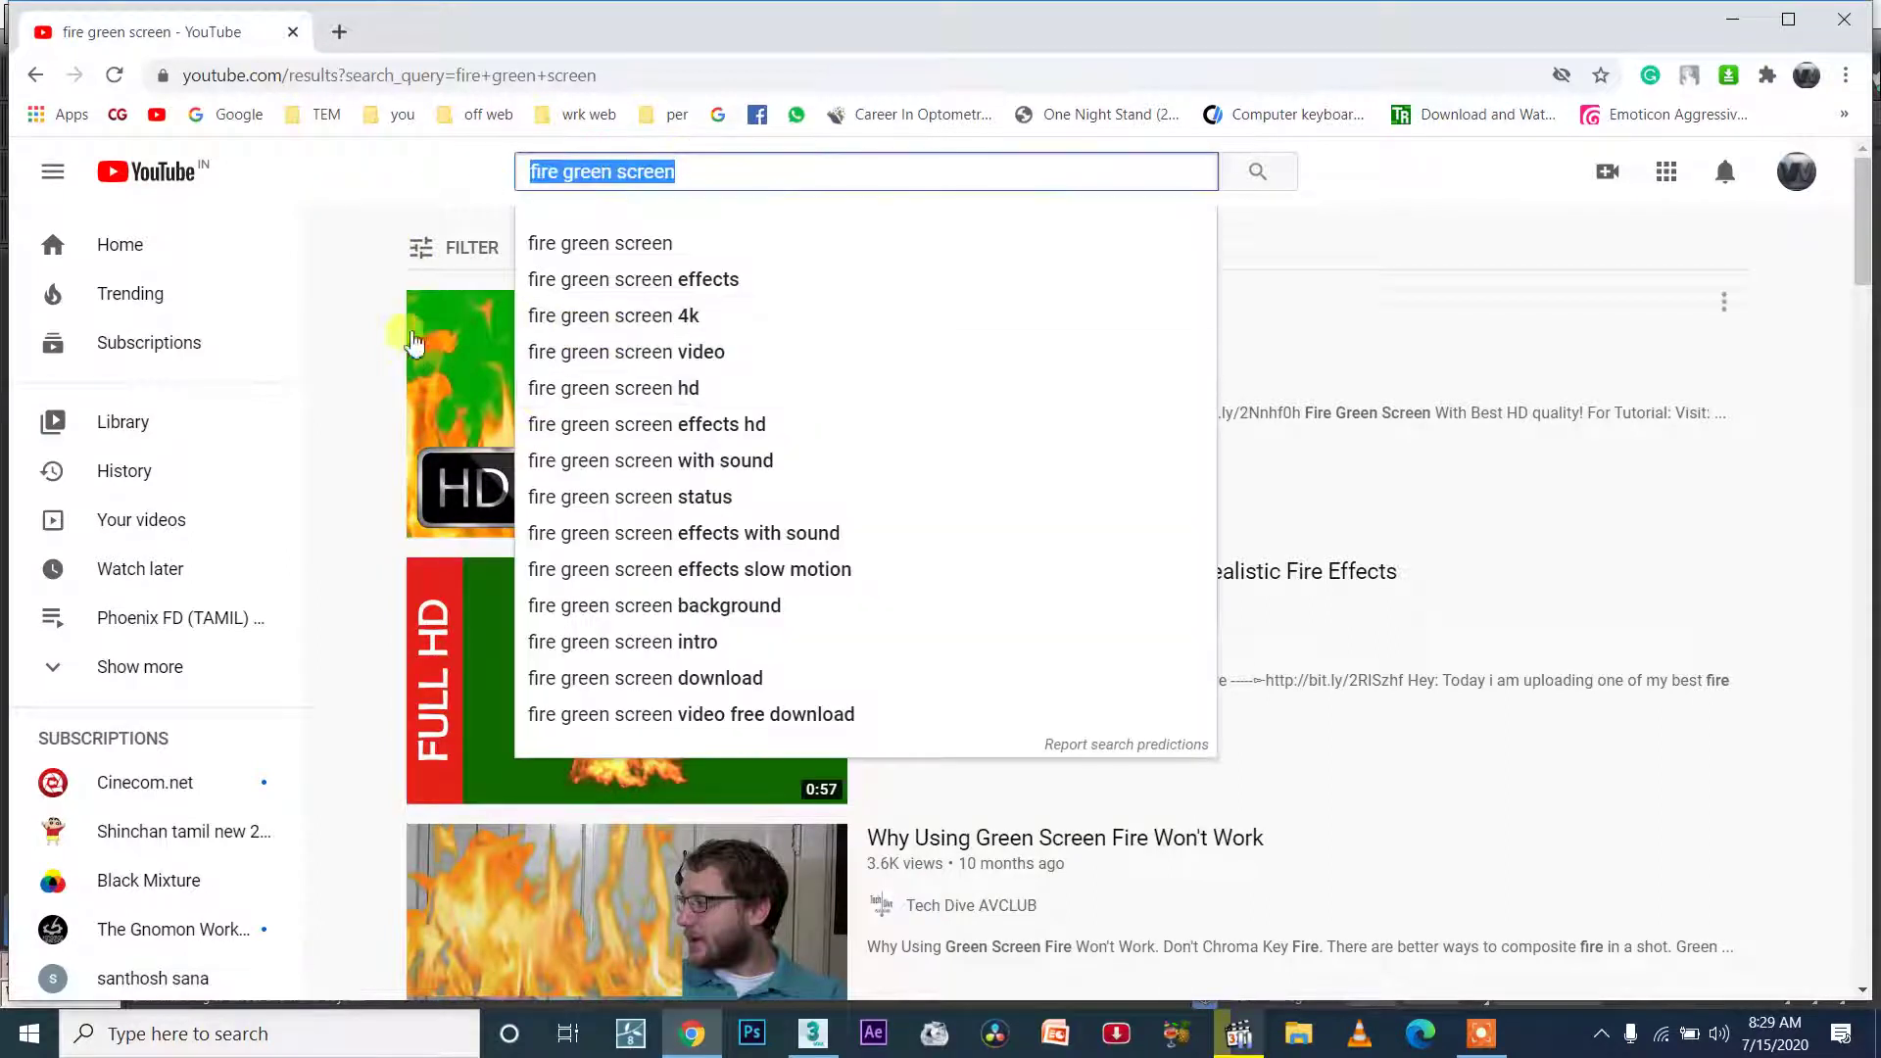
{"action": "left_click", "coordinate": [413, 175]}
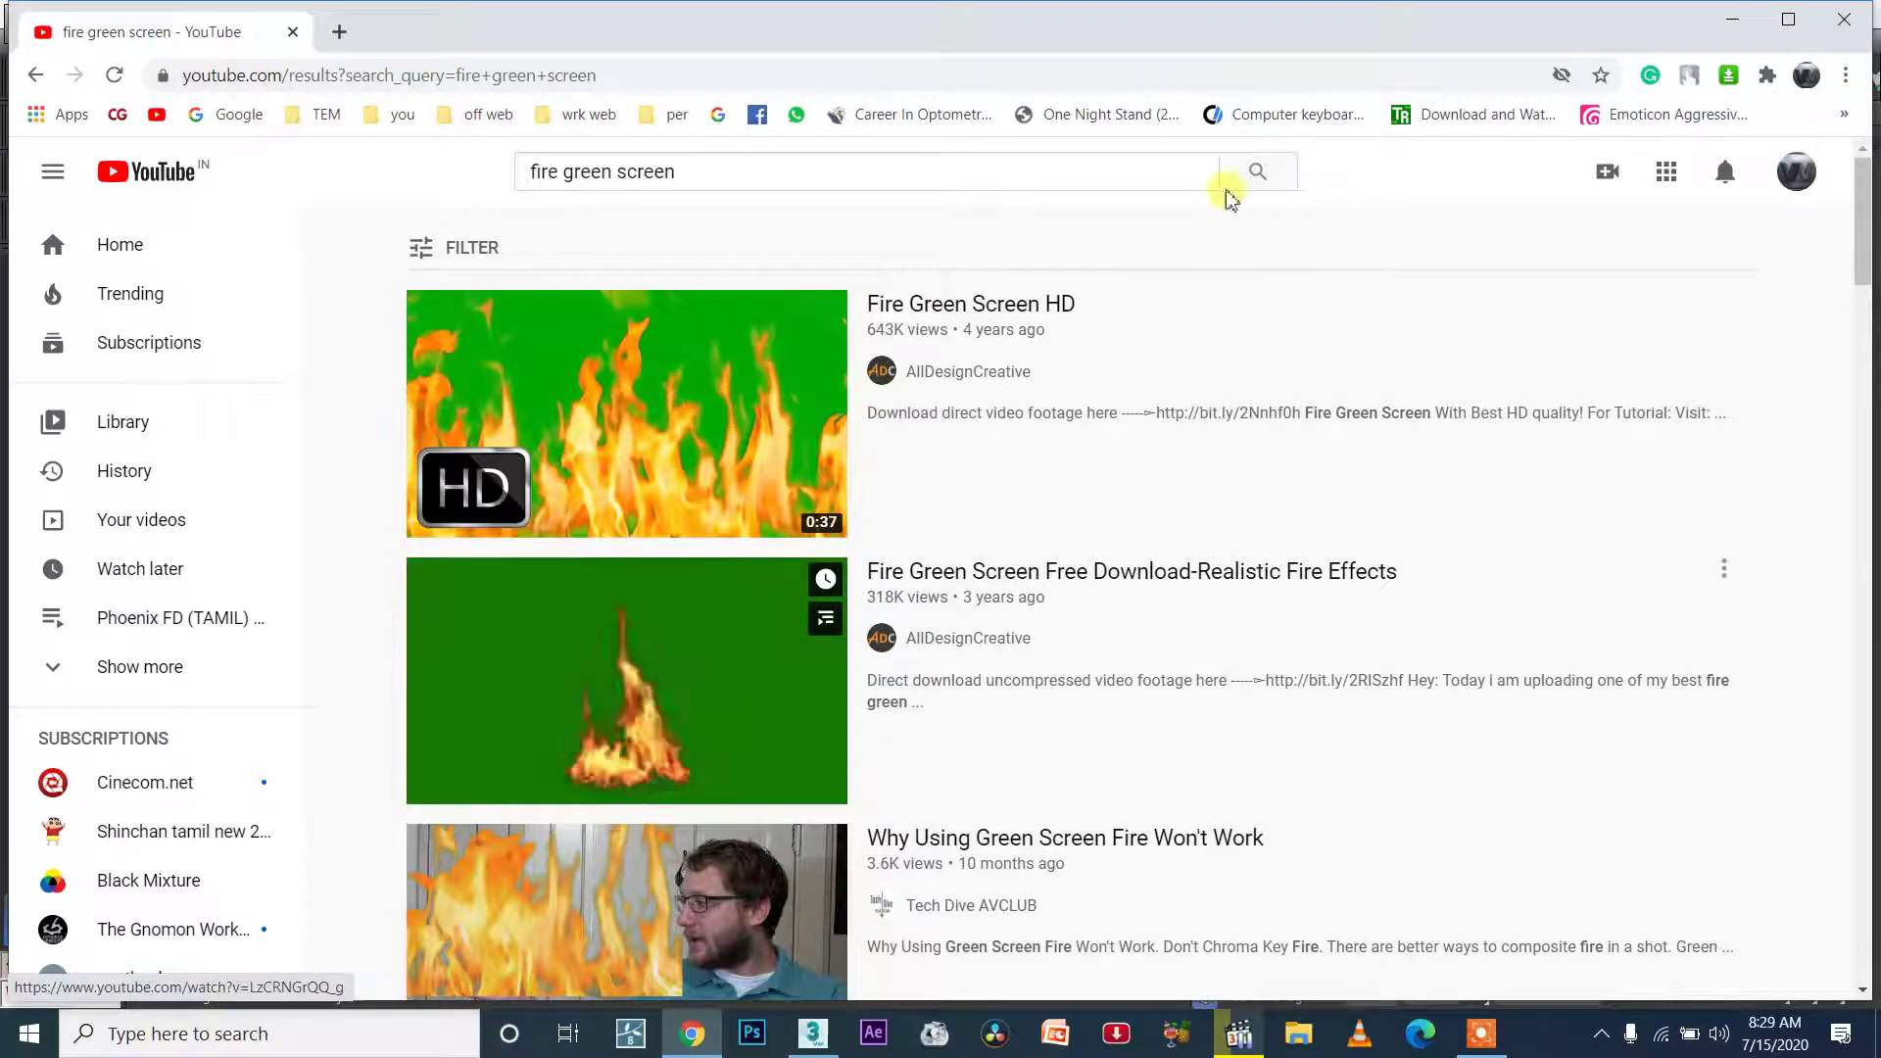
{"action": "left_click", "coordinate": [1734, 21]}
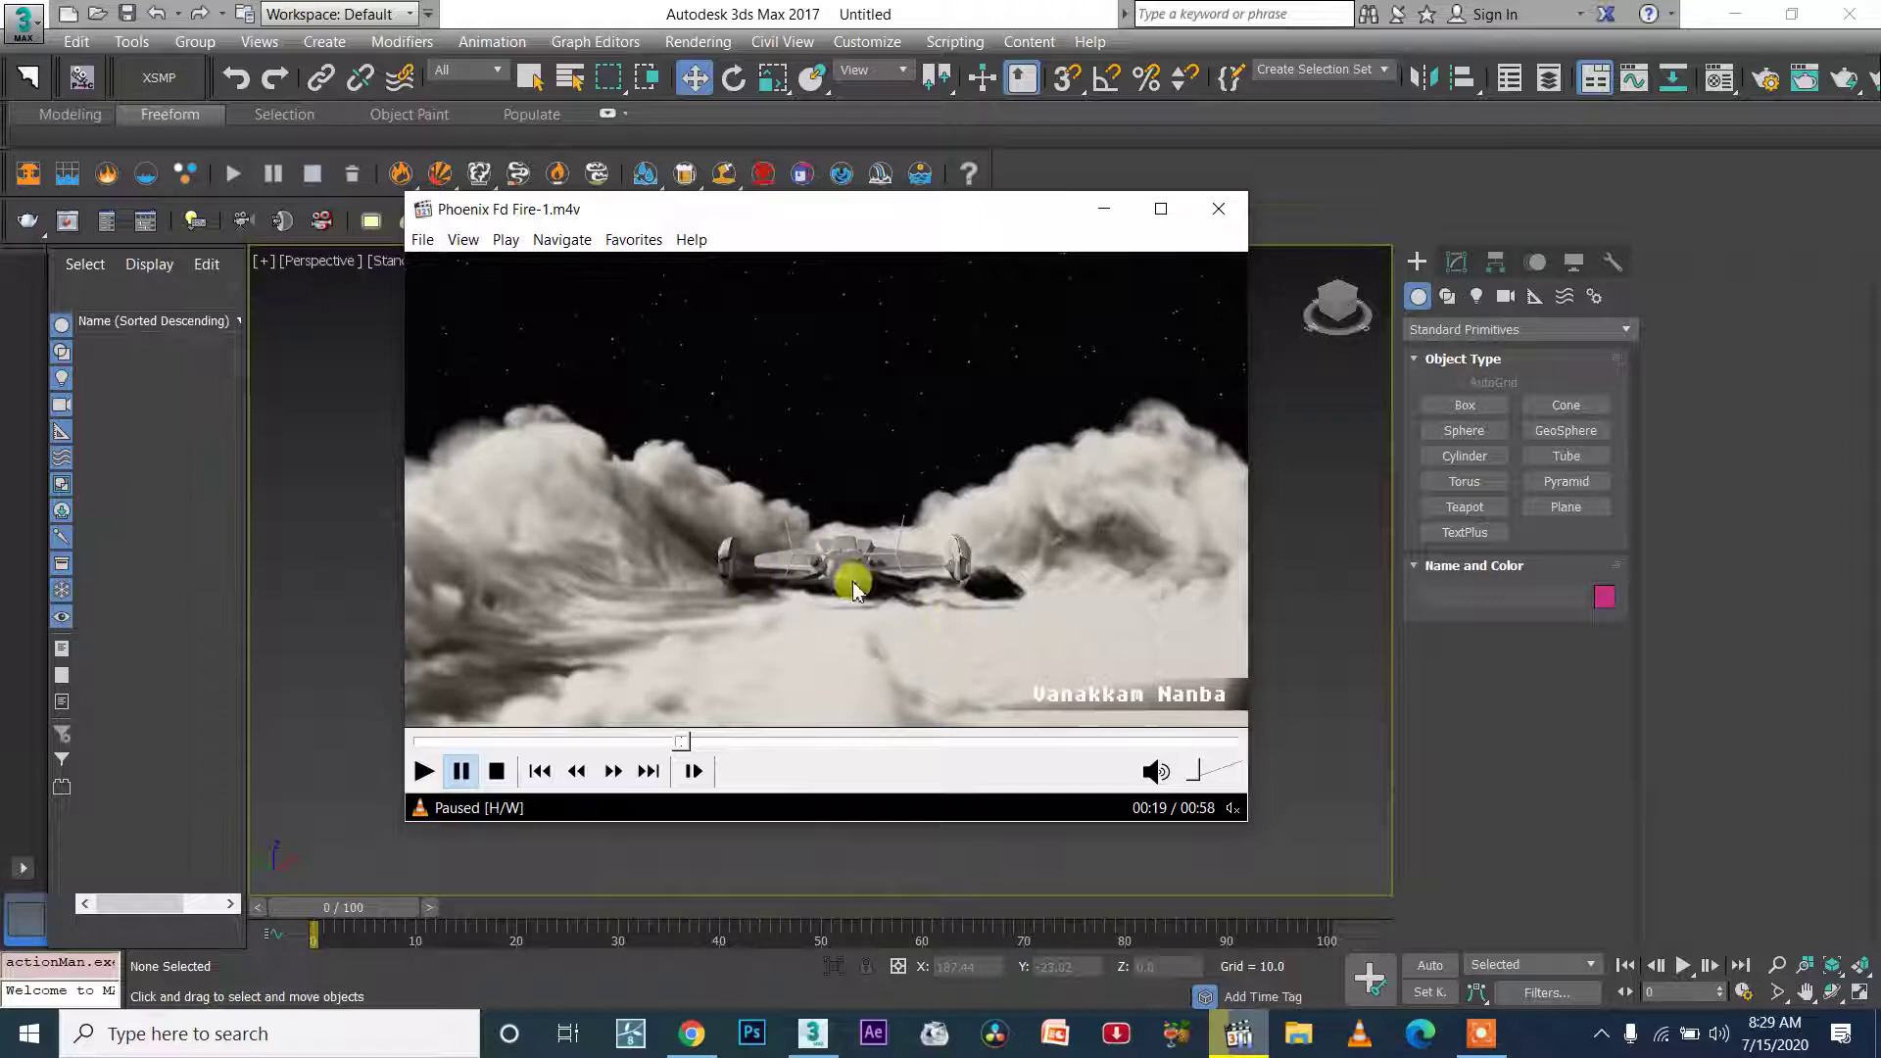
- Browse further down Chrome's YouTube results to compare the stock fire green screen clips, and return to the video player
{"action": "left_click", "coordinate": [691, 1034]}
{"action": "scroll", "coordinate": [623, 455], "scroll_direction": "down", "scroll_amount": 20}
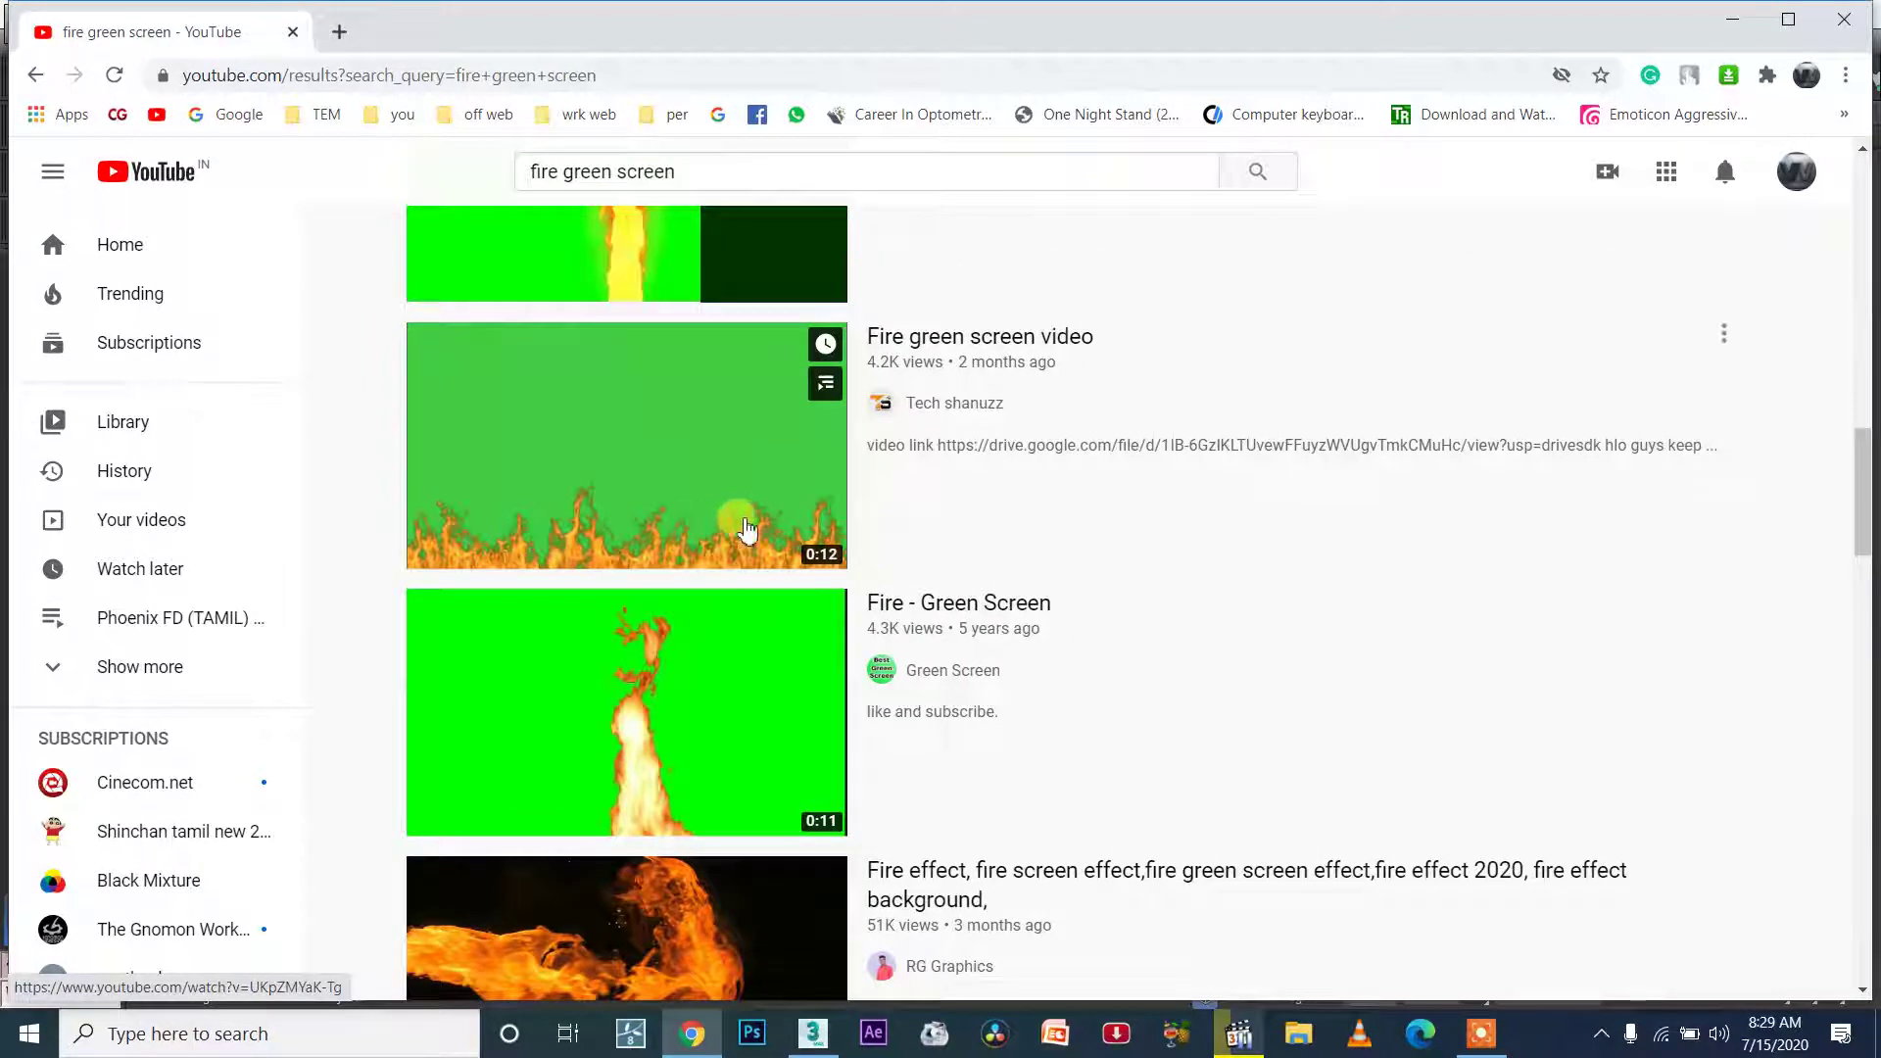
{"action": "left_click", "coordinate": [1733, 19]}
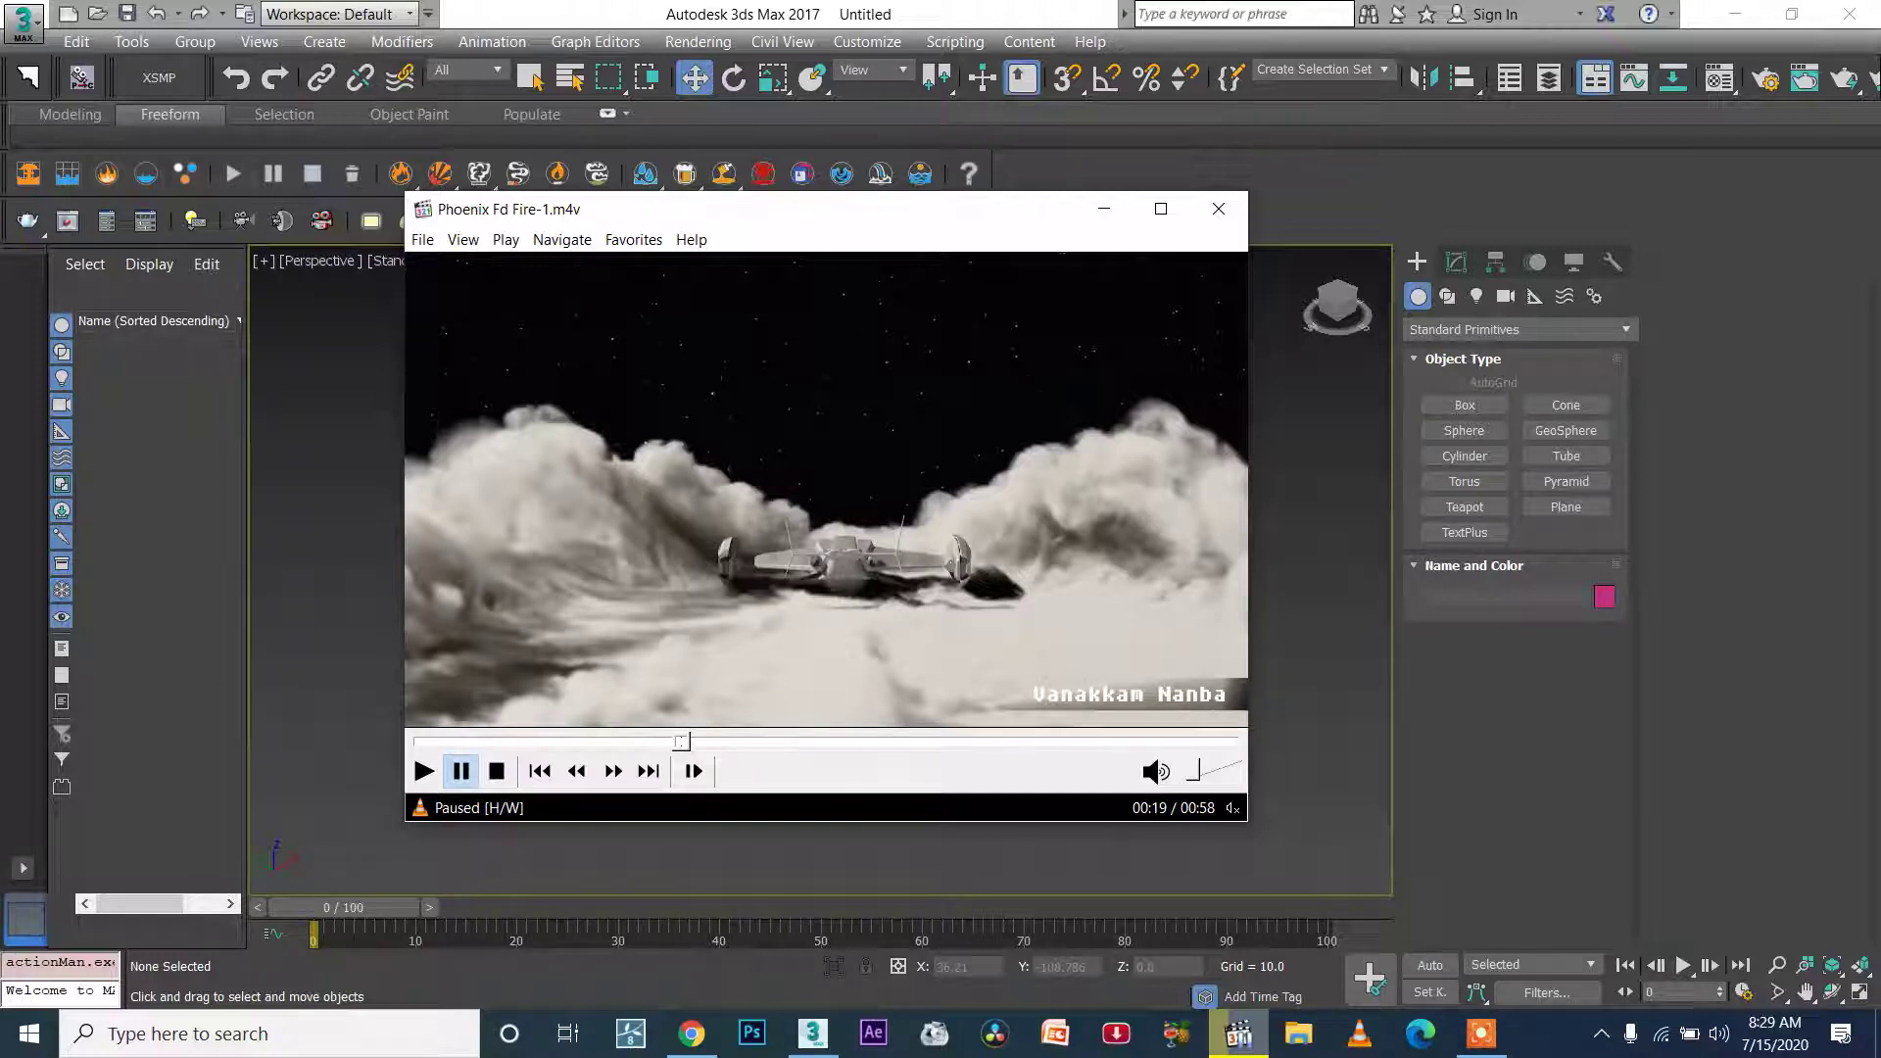
{"action": "left_click", "coordinate": [692, 1034]}
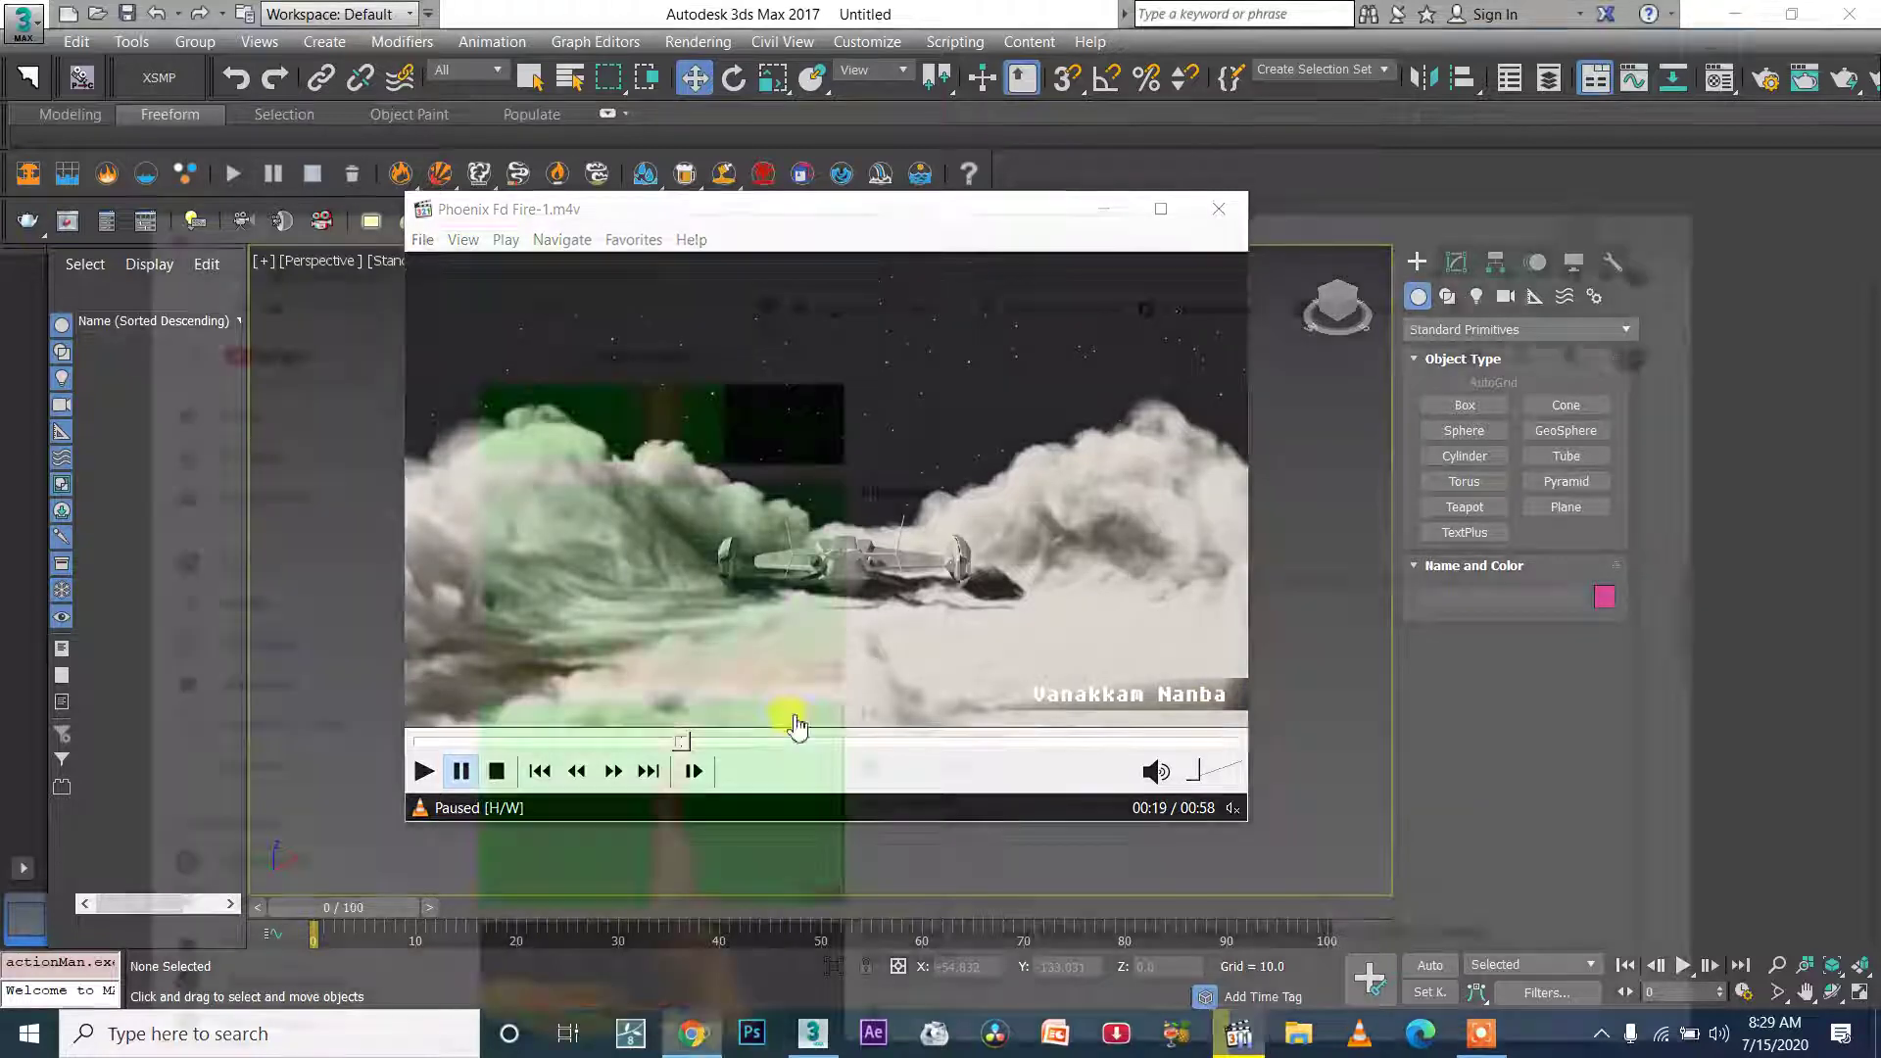
{"action": "scroll", "coordinate": [829, 648], "scroll_direction": "down", "scroll_amount": 1}
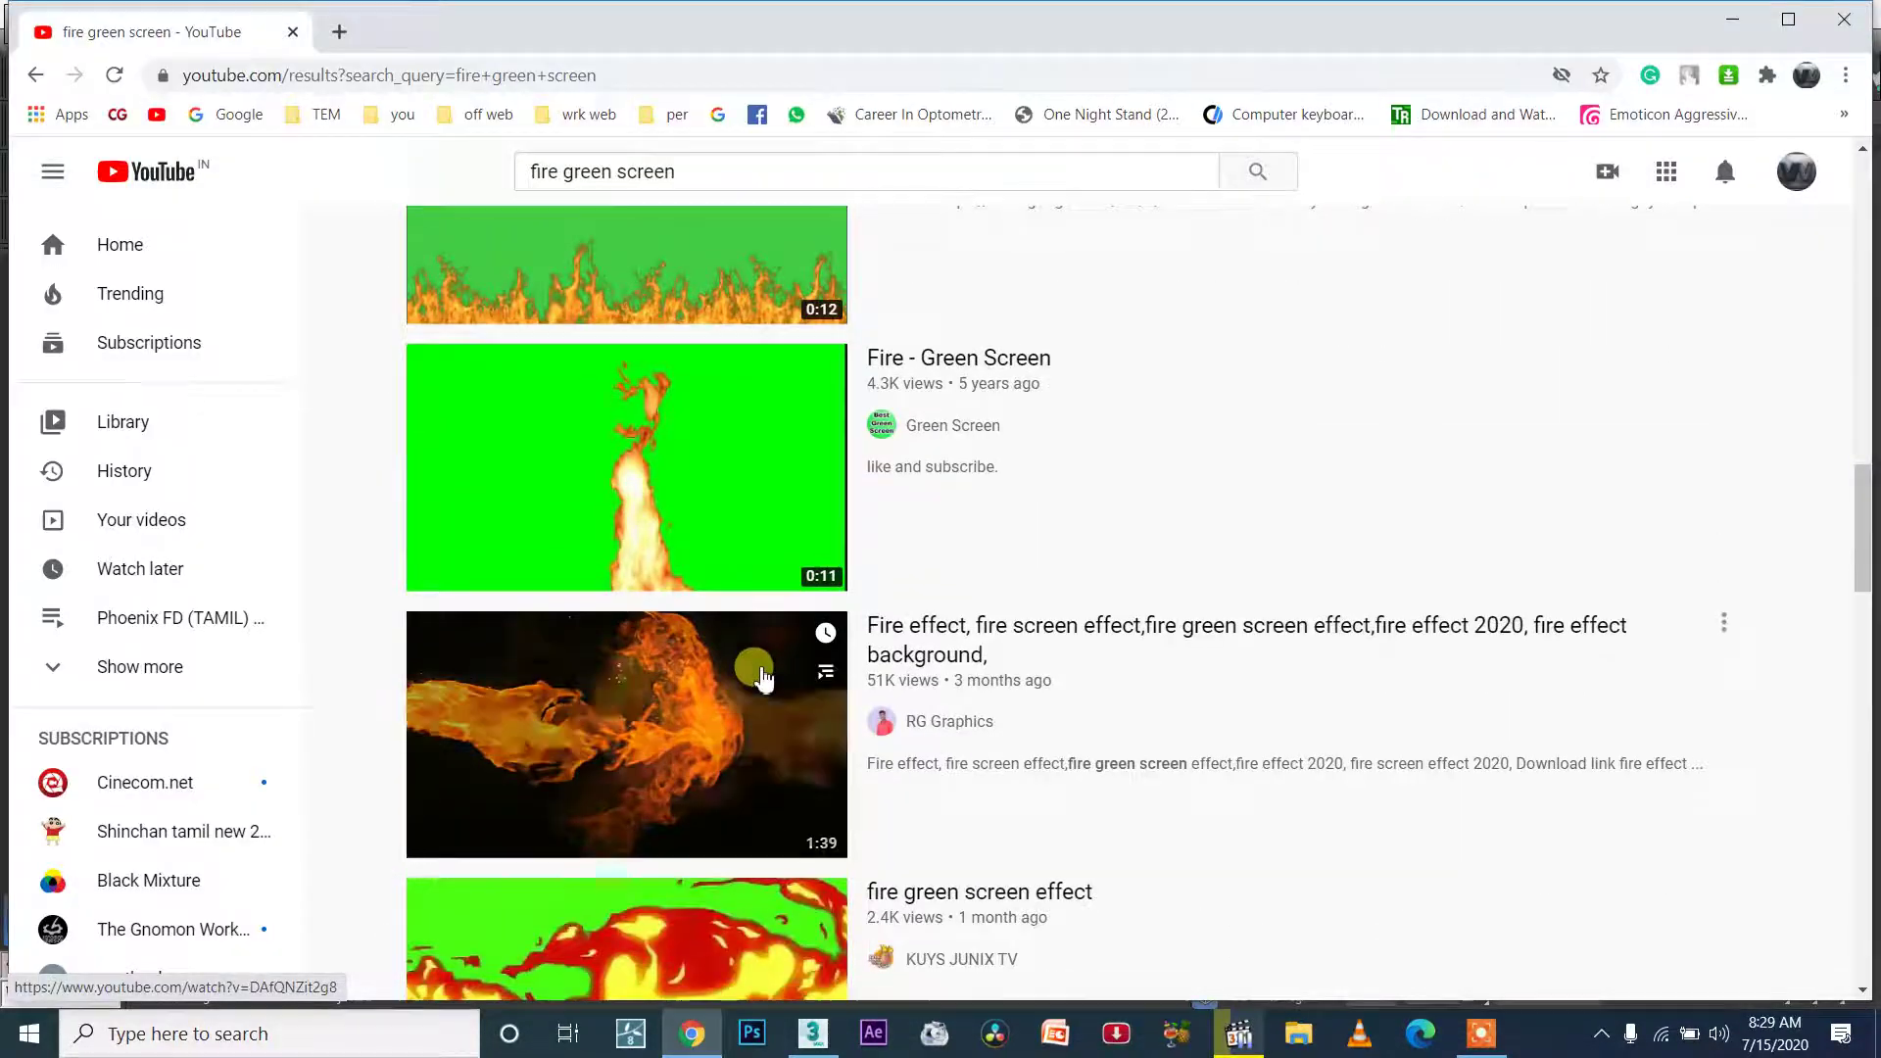
{"action": "left_click", "coordinate": [1733, 20]}
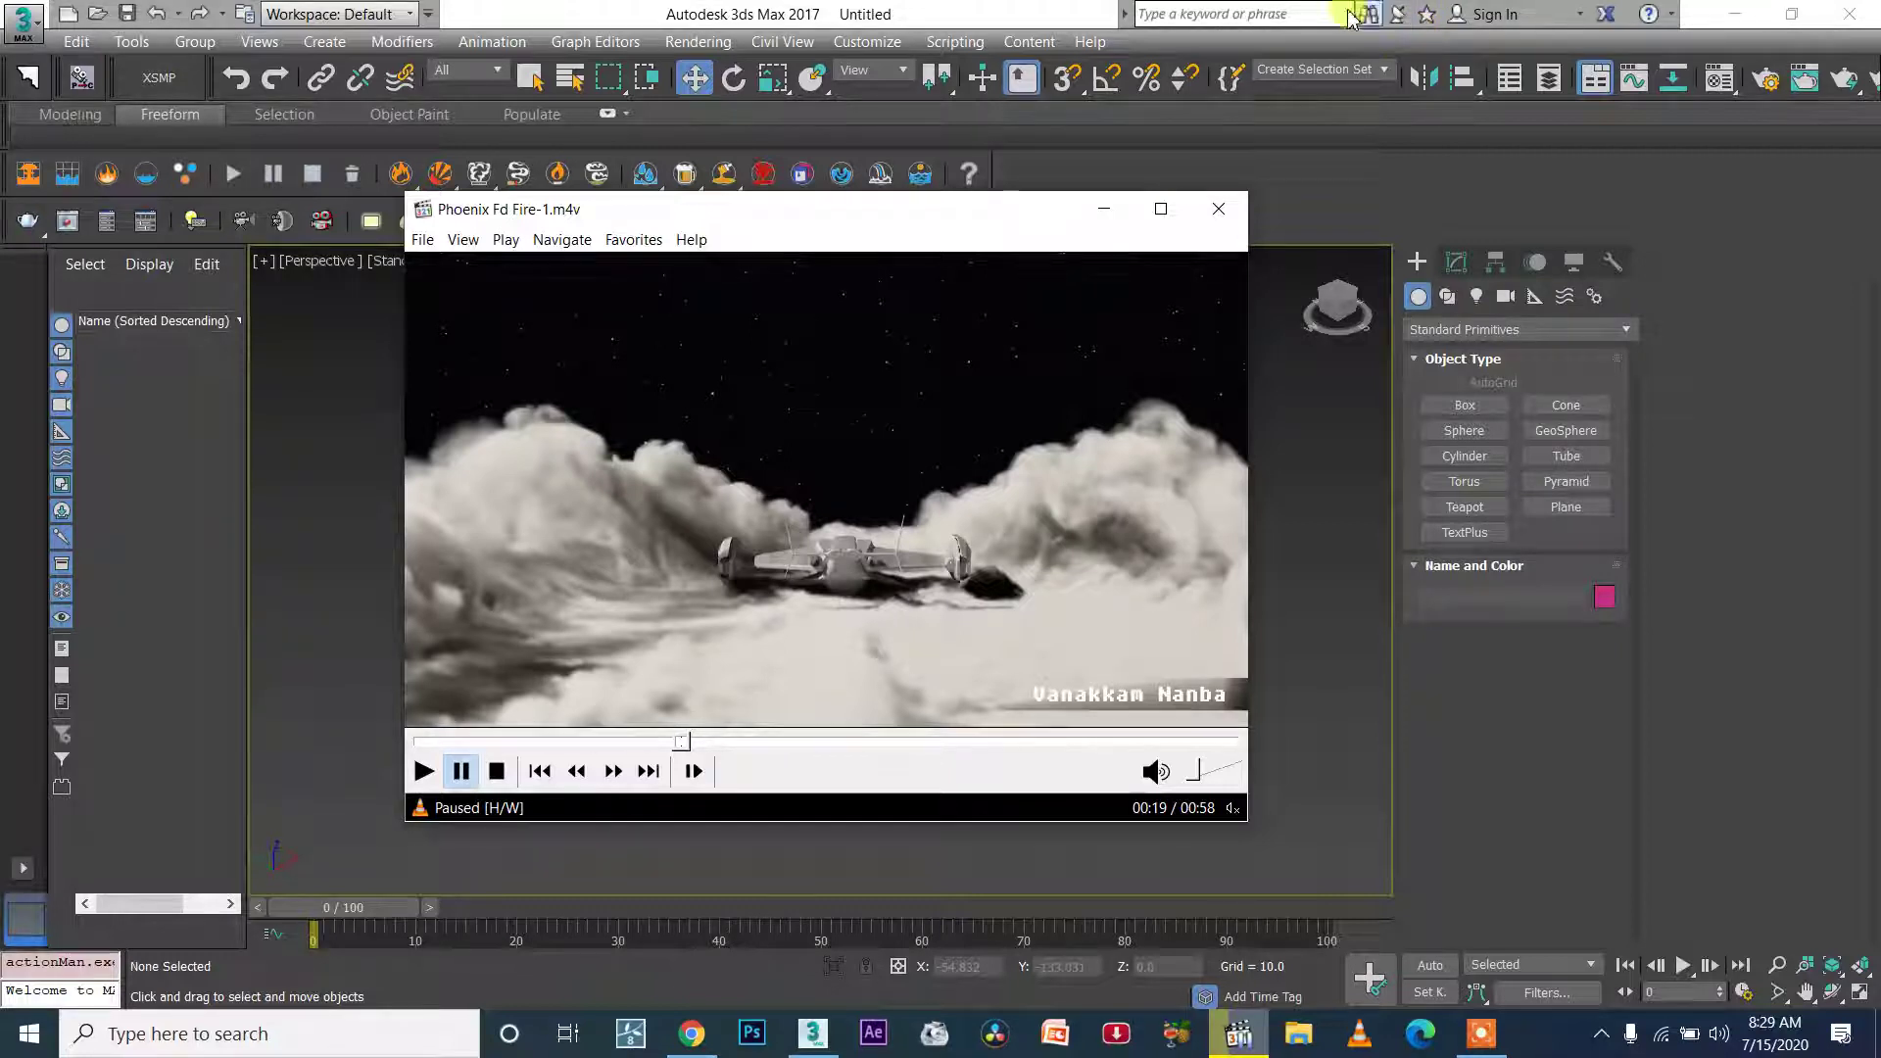
- Examine the explosion shot at 00:04 and the ring of smoke at 00:11 in the video, and minimise the player
{"action": "left_click", "coordinate": [465, 741]}
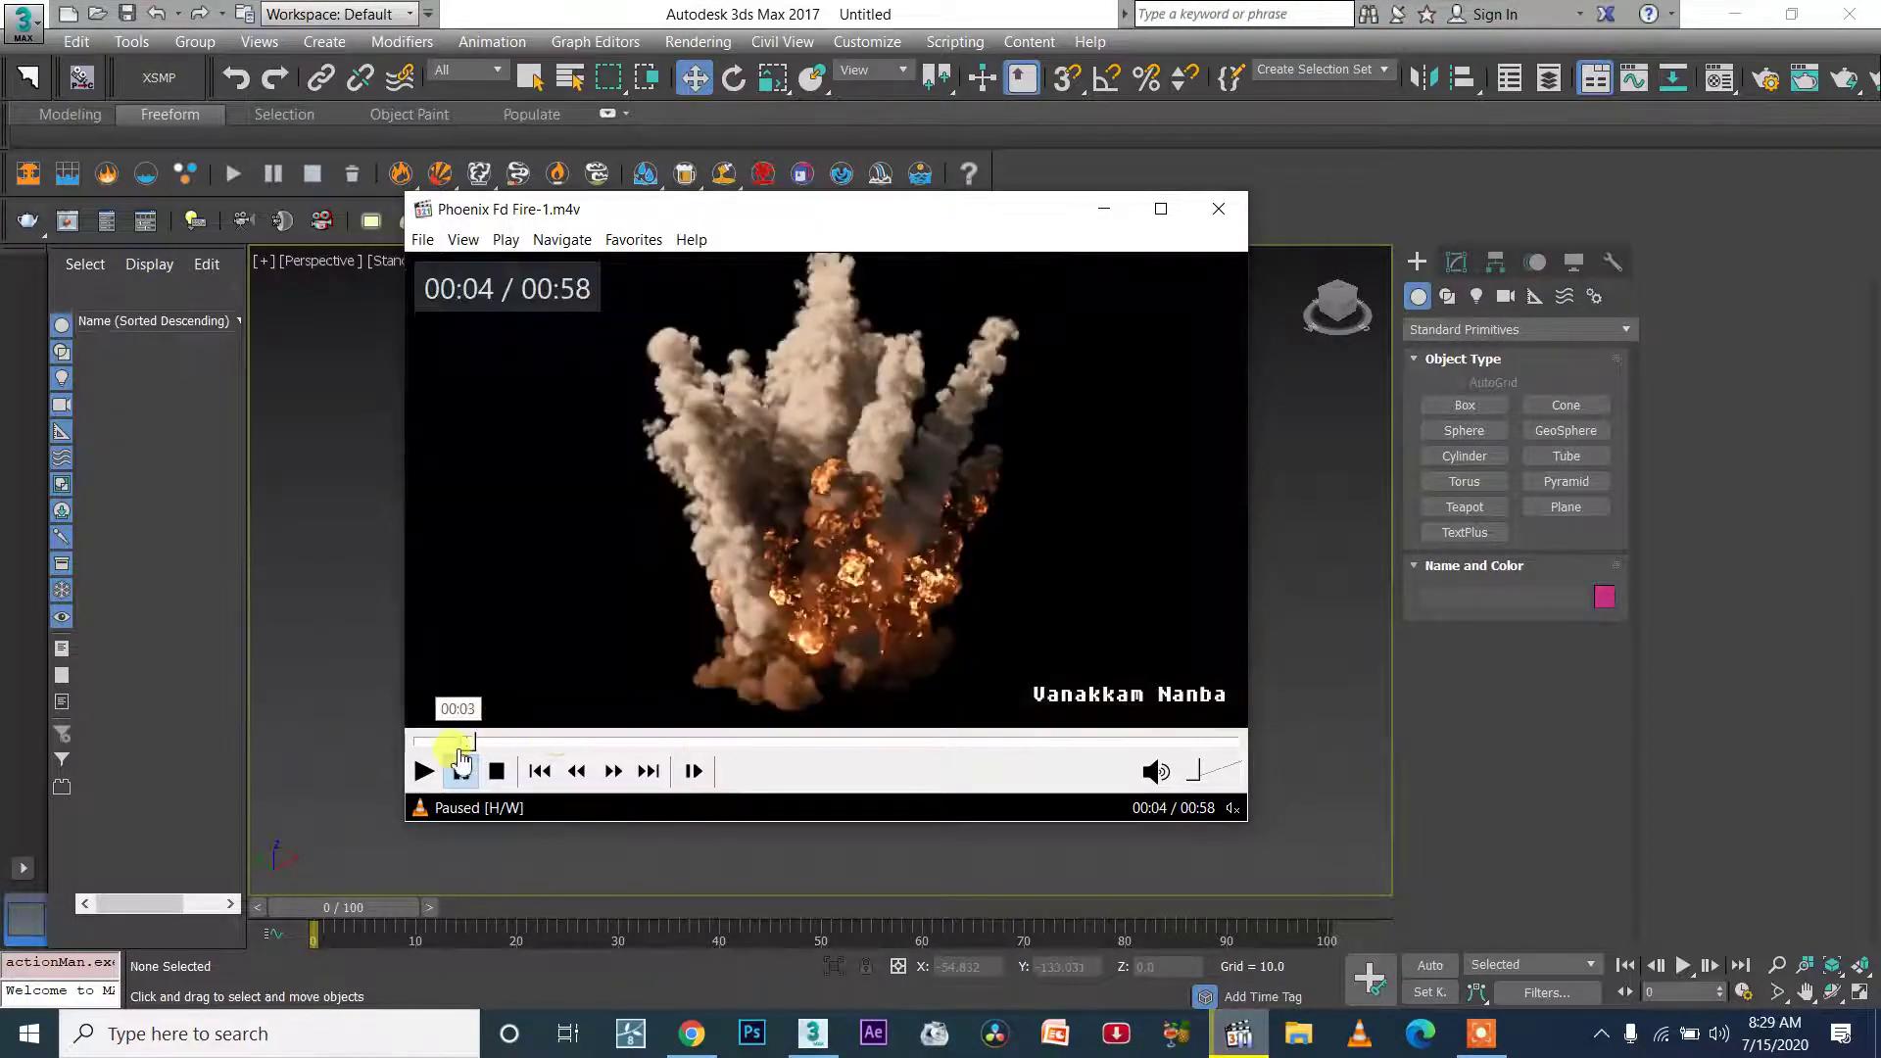
{"action": "left_click", "coordinate": [578, 742]}
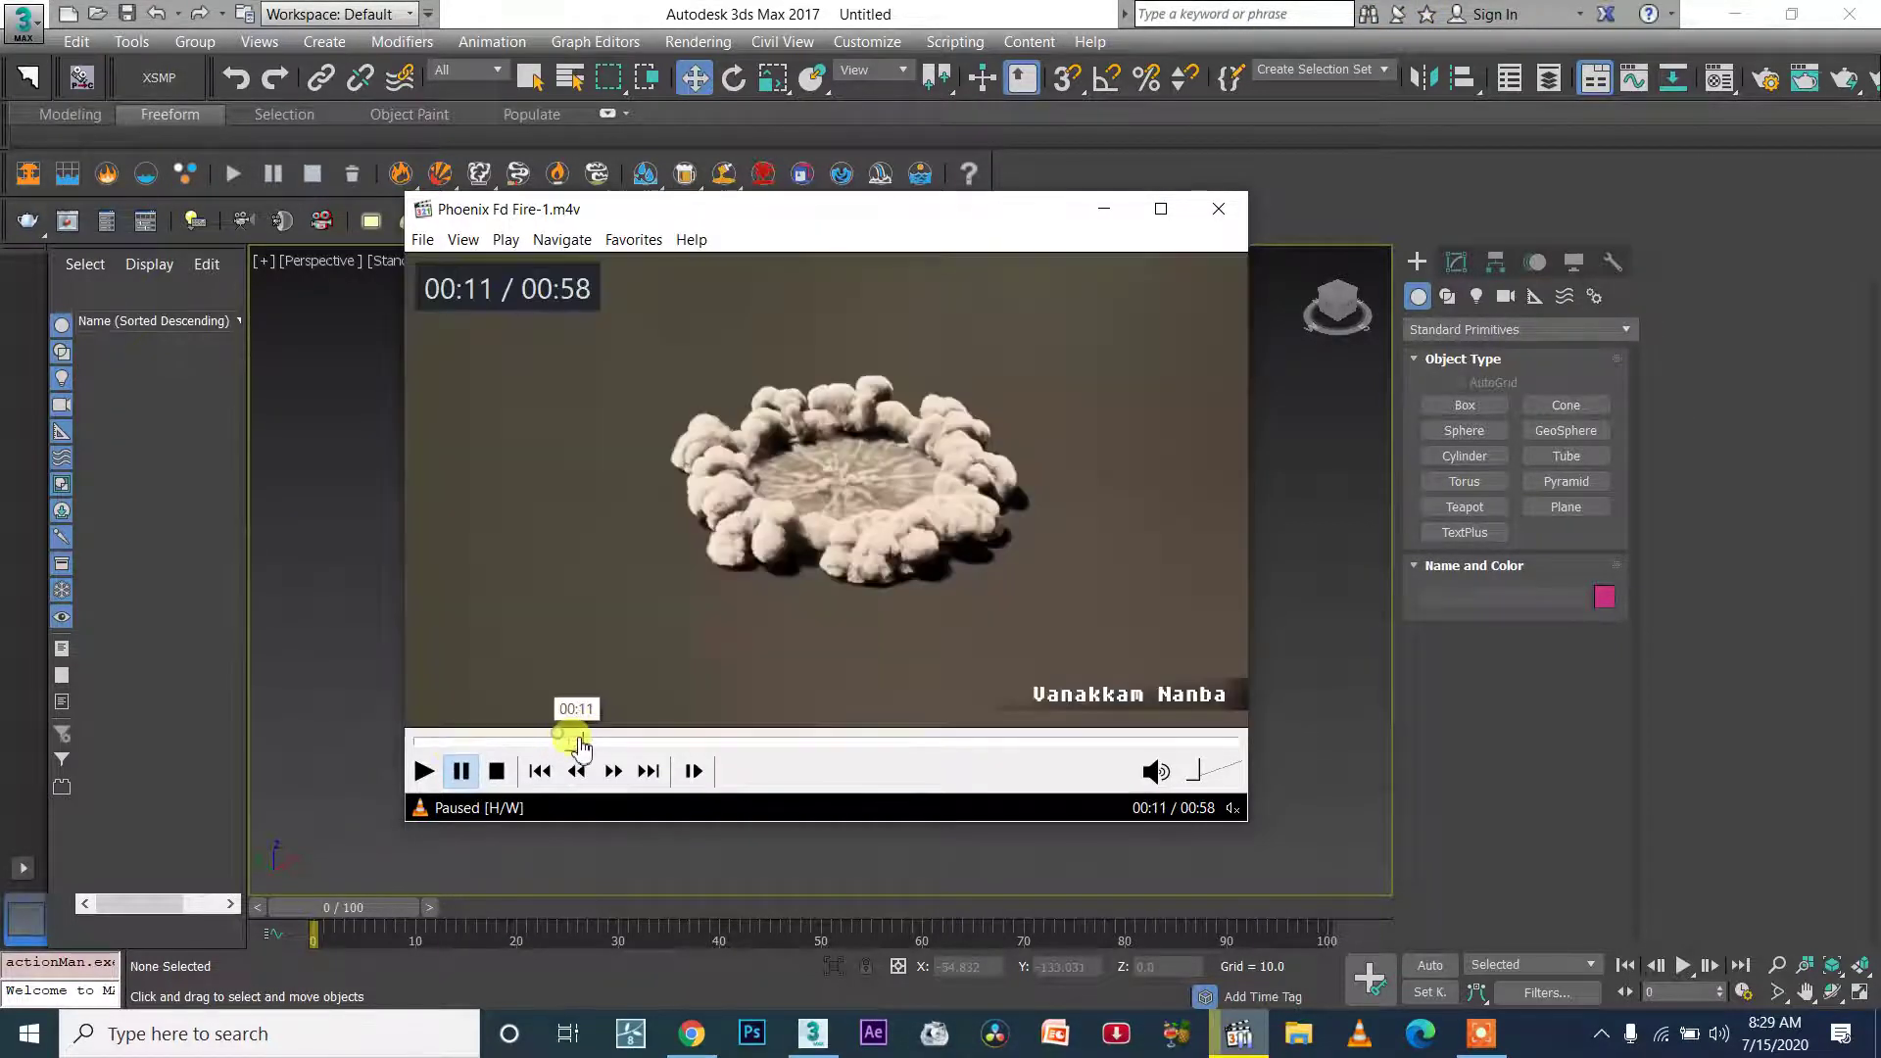
{"action": "left_click", "coordinate": [1103, 216]}
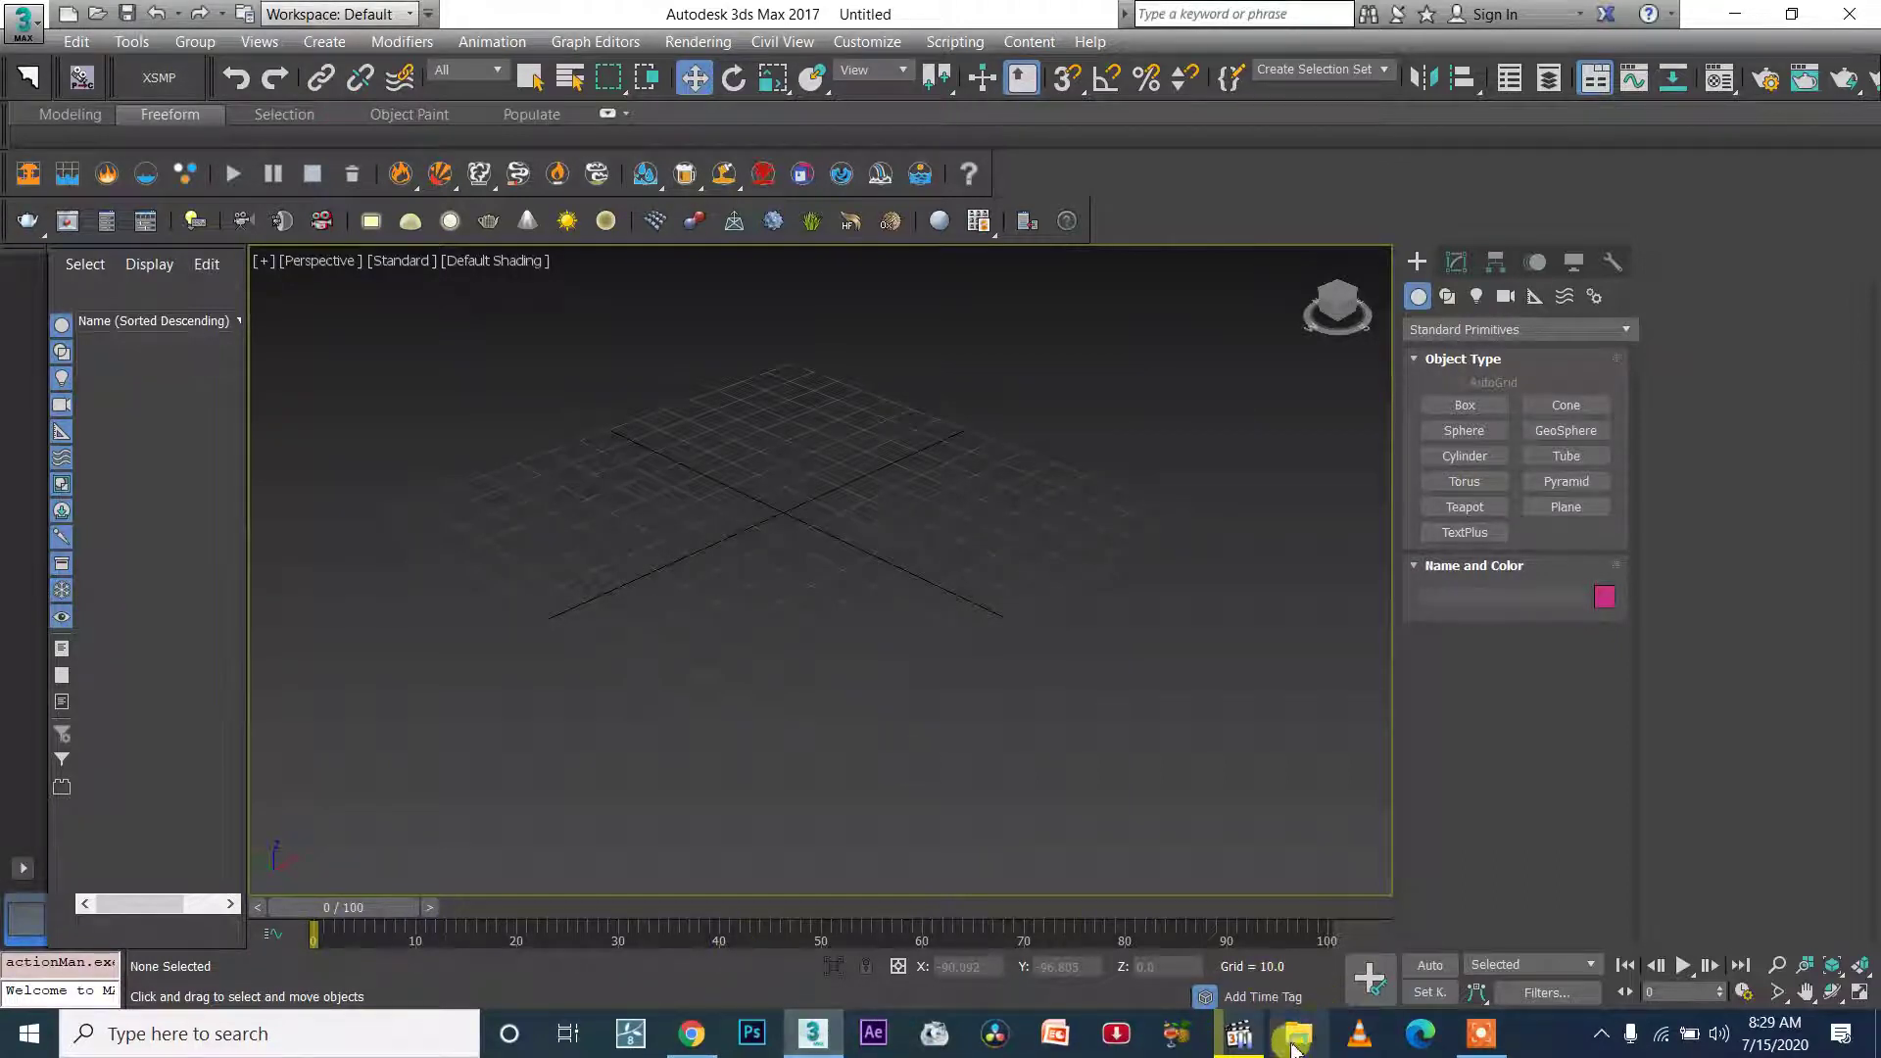
- Restore the video player and play the viewport simulation section, pausing on the explosion at 00:27
{"action": "left_click", "coordinate": [1239, 1031]}
{"action": "left_click", "coordinate": [750, 742]}
{"action": "key", "text": "space"}
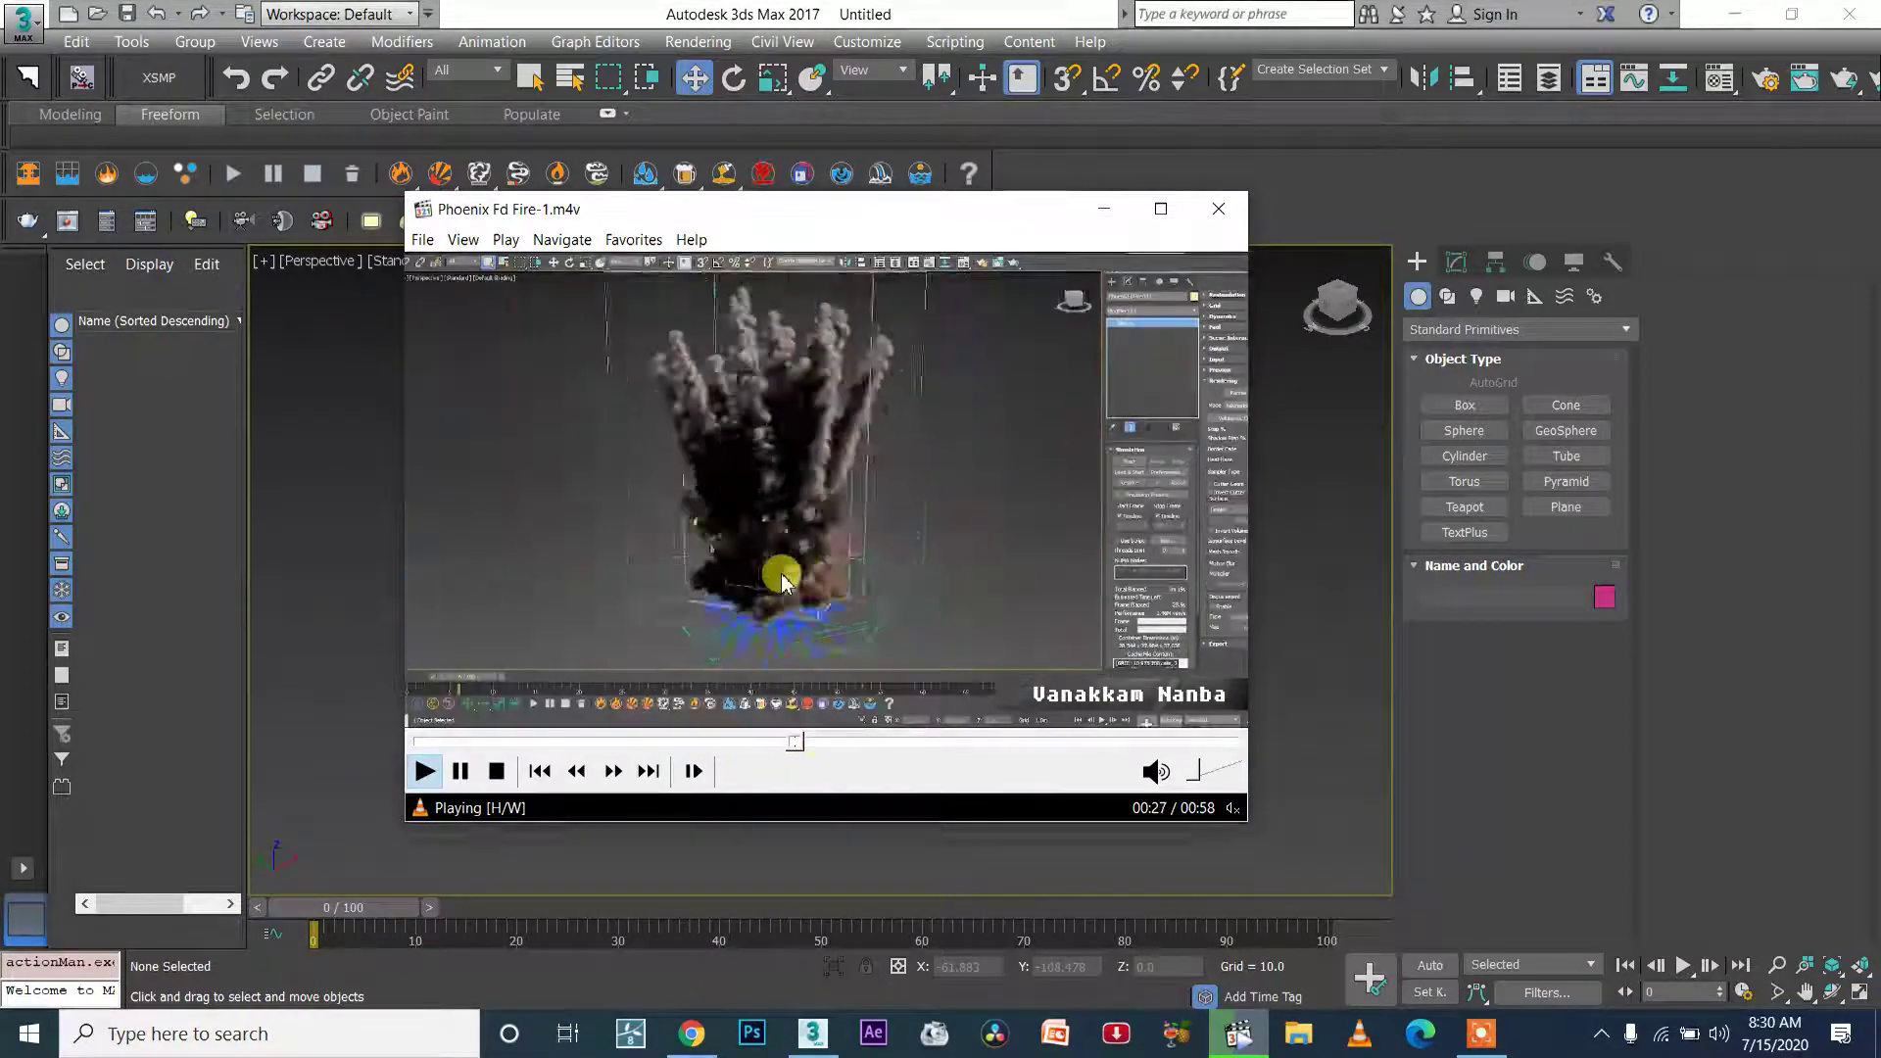
{"action": "key", "text": "space"}
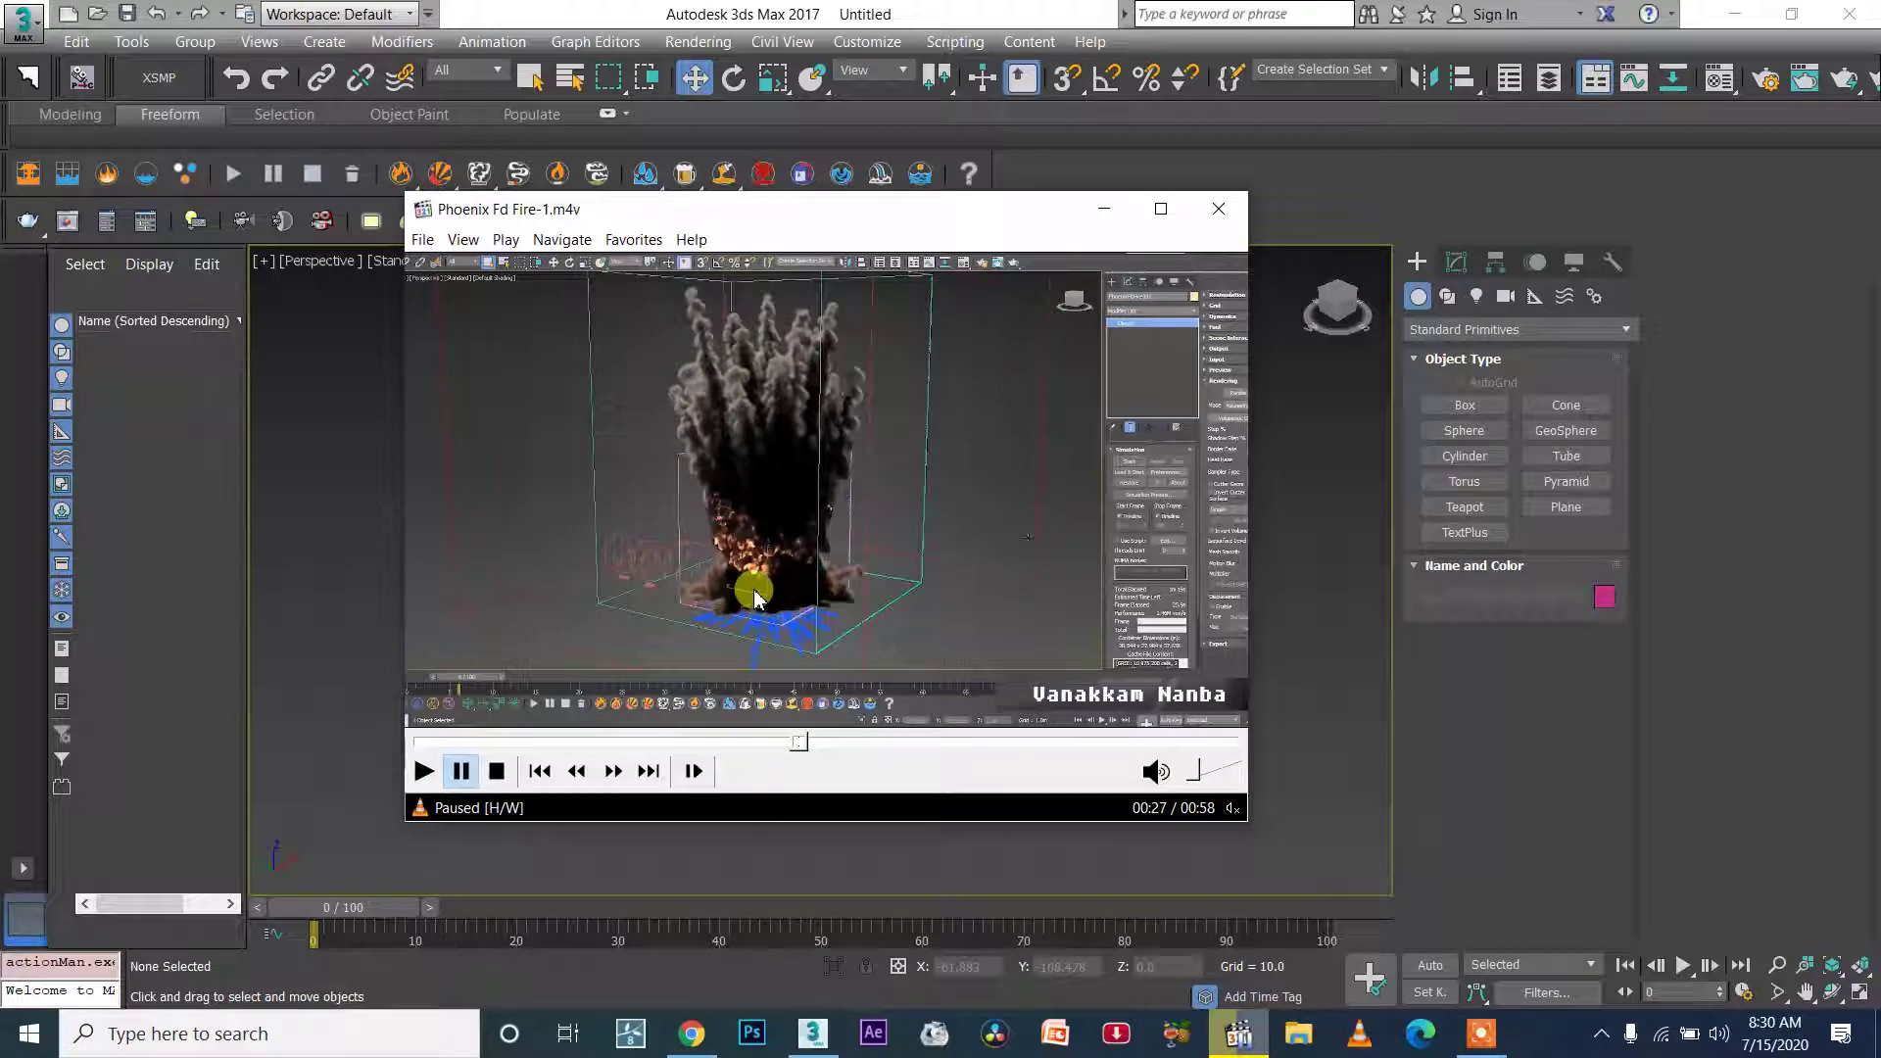
- Skim the video's simulation examples from 00:29 onward, examining the smoke figure, fireball, burning truck, ground fire and aircraft fire
{"action": "left_click", "coordinate": [841, 748]}
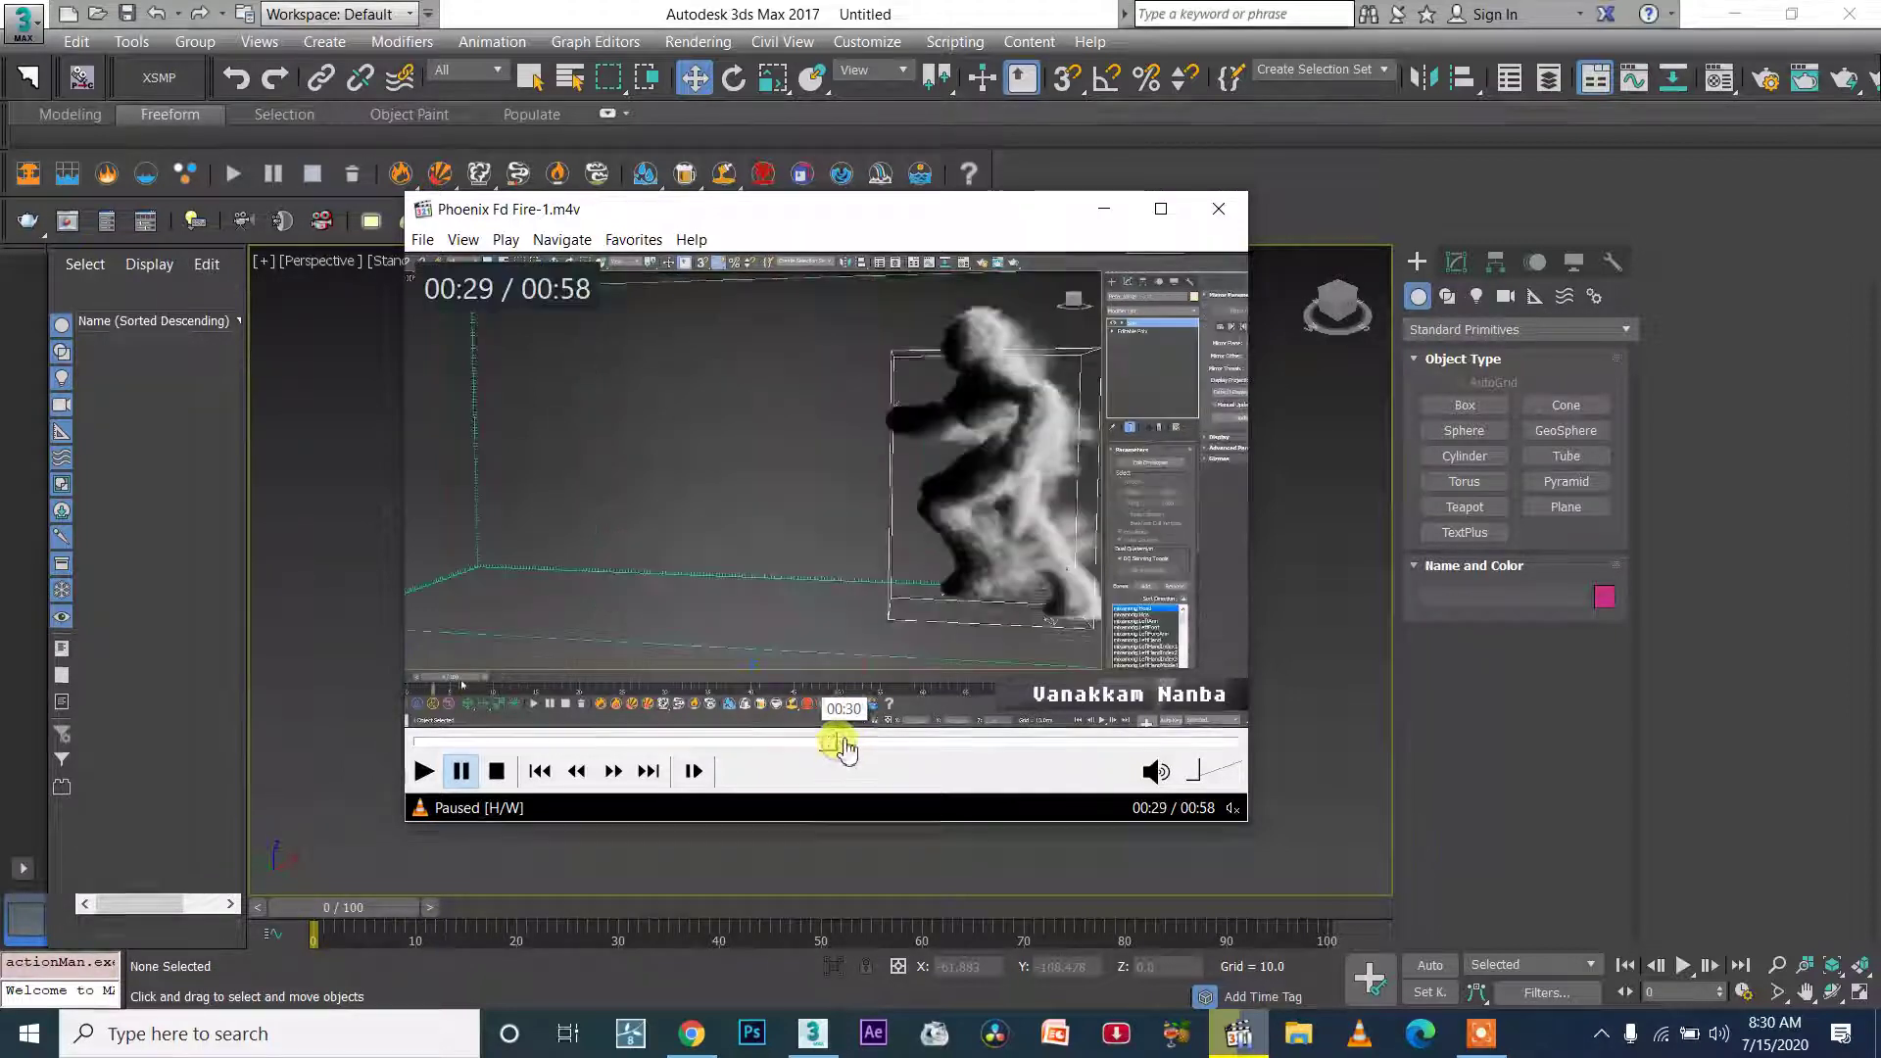
{"action": "key", "text": "space"}
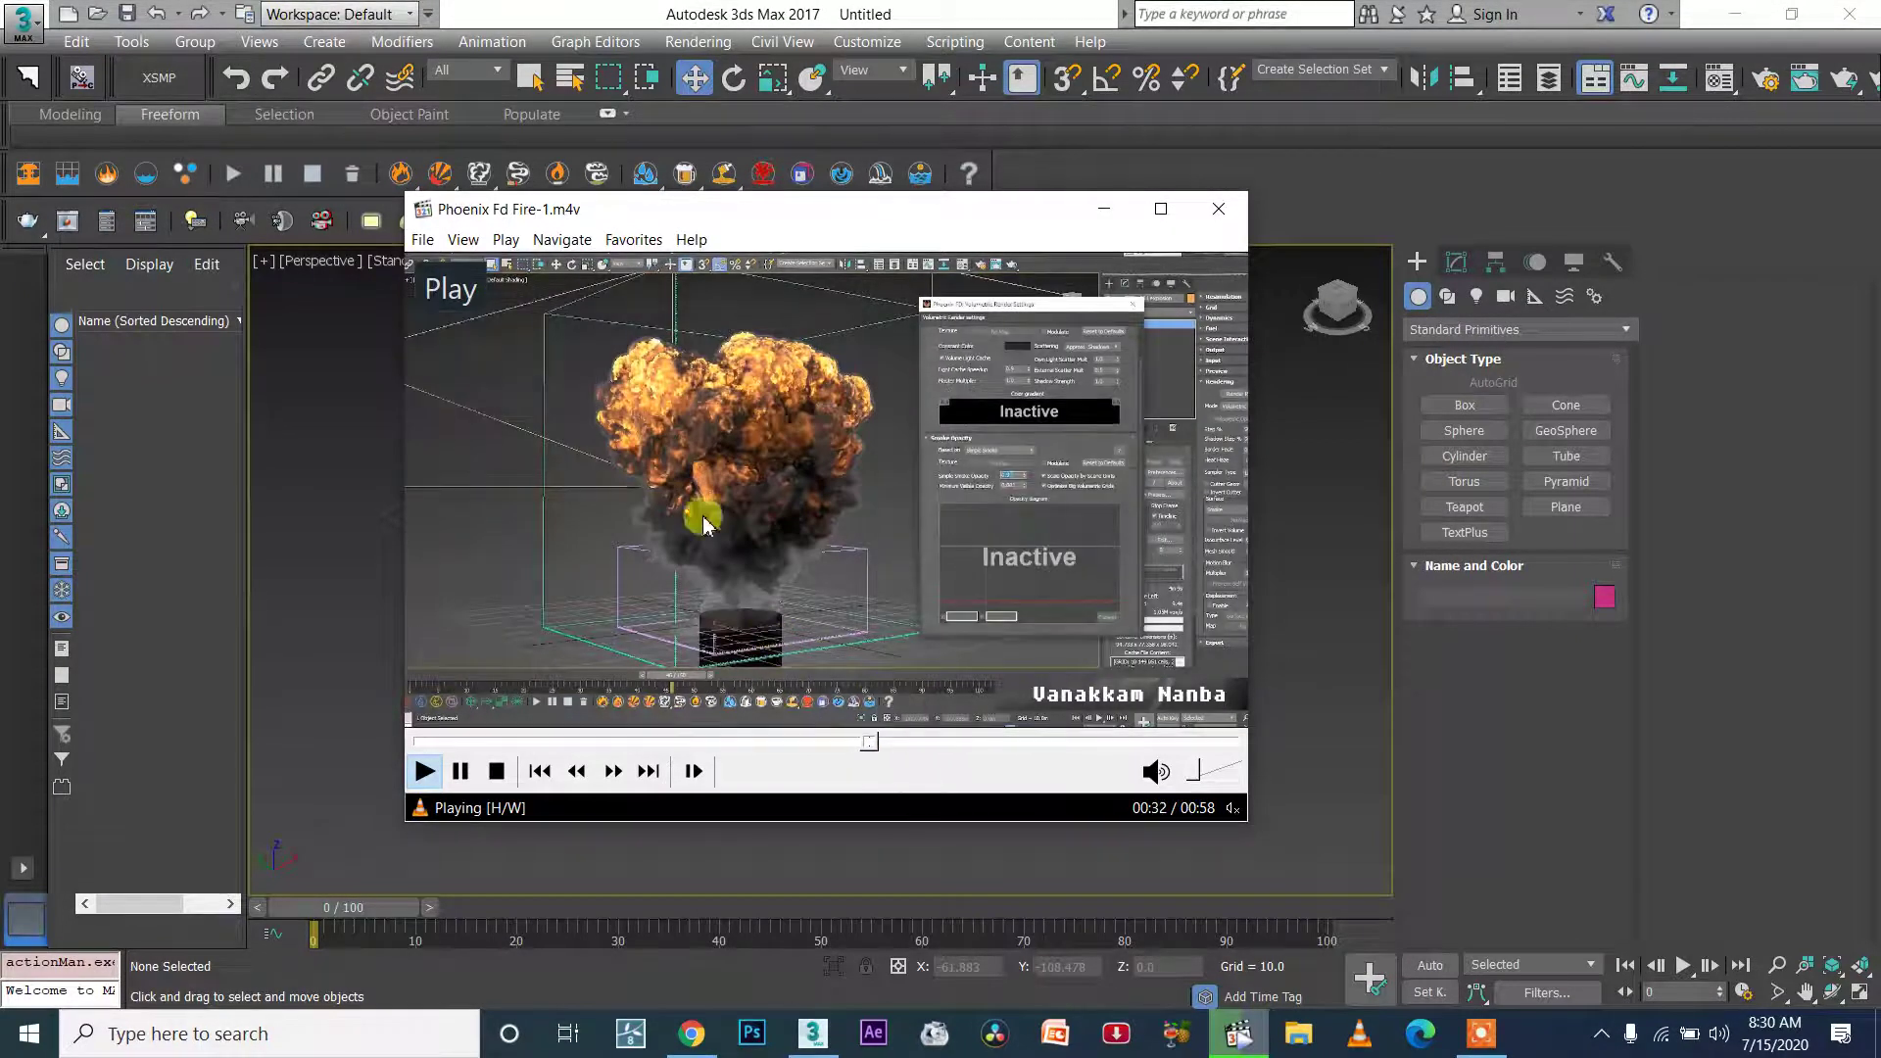
{"action": "key", "text": "space"}
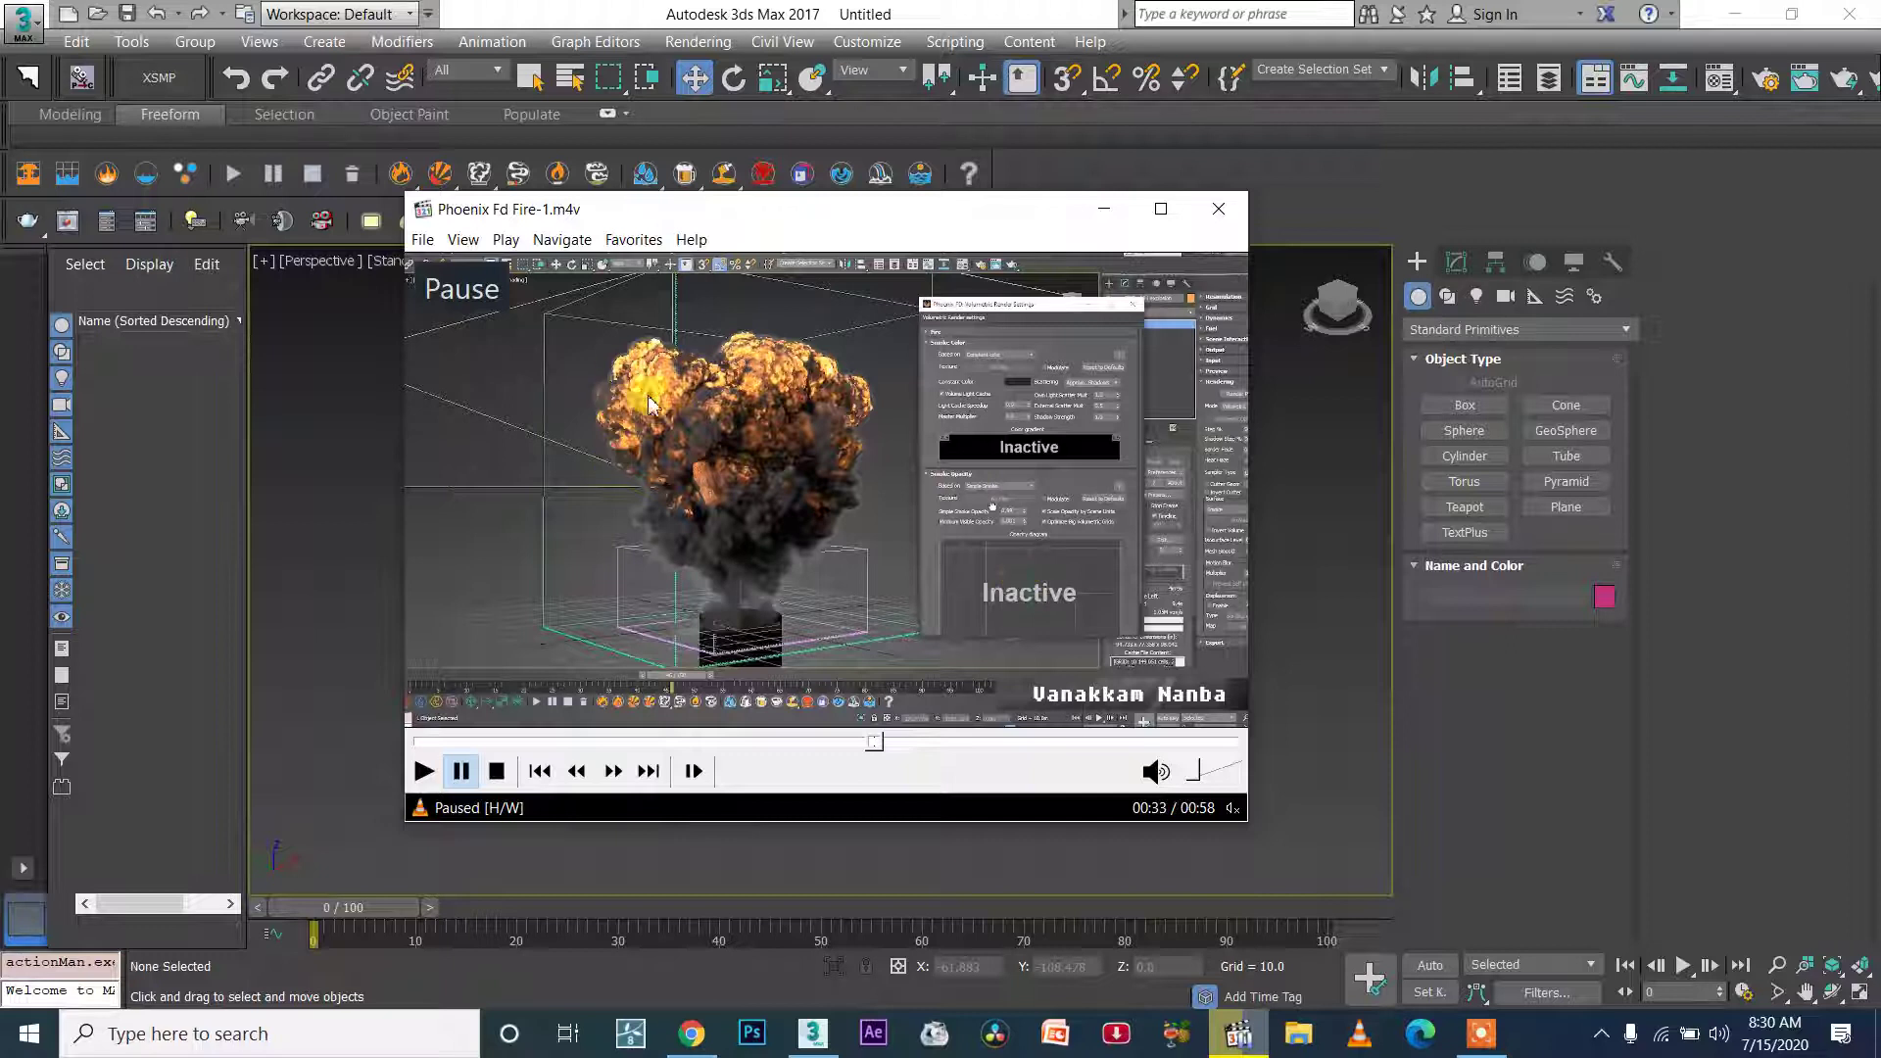
{"action": "key", "text": "space"}
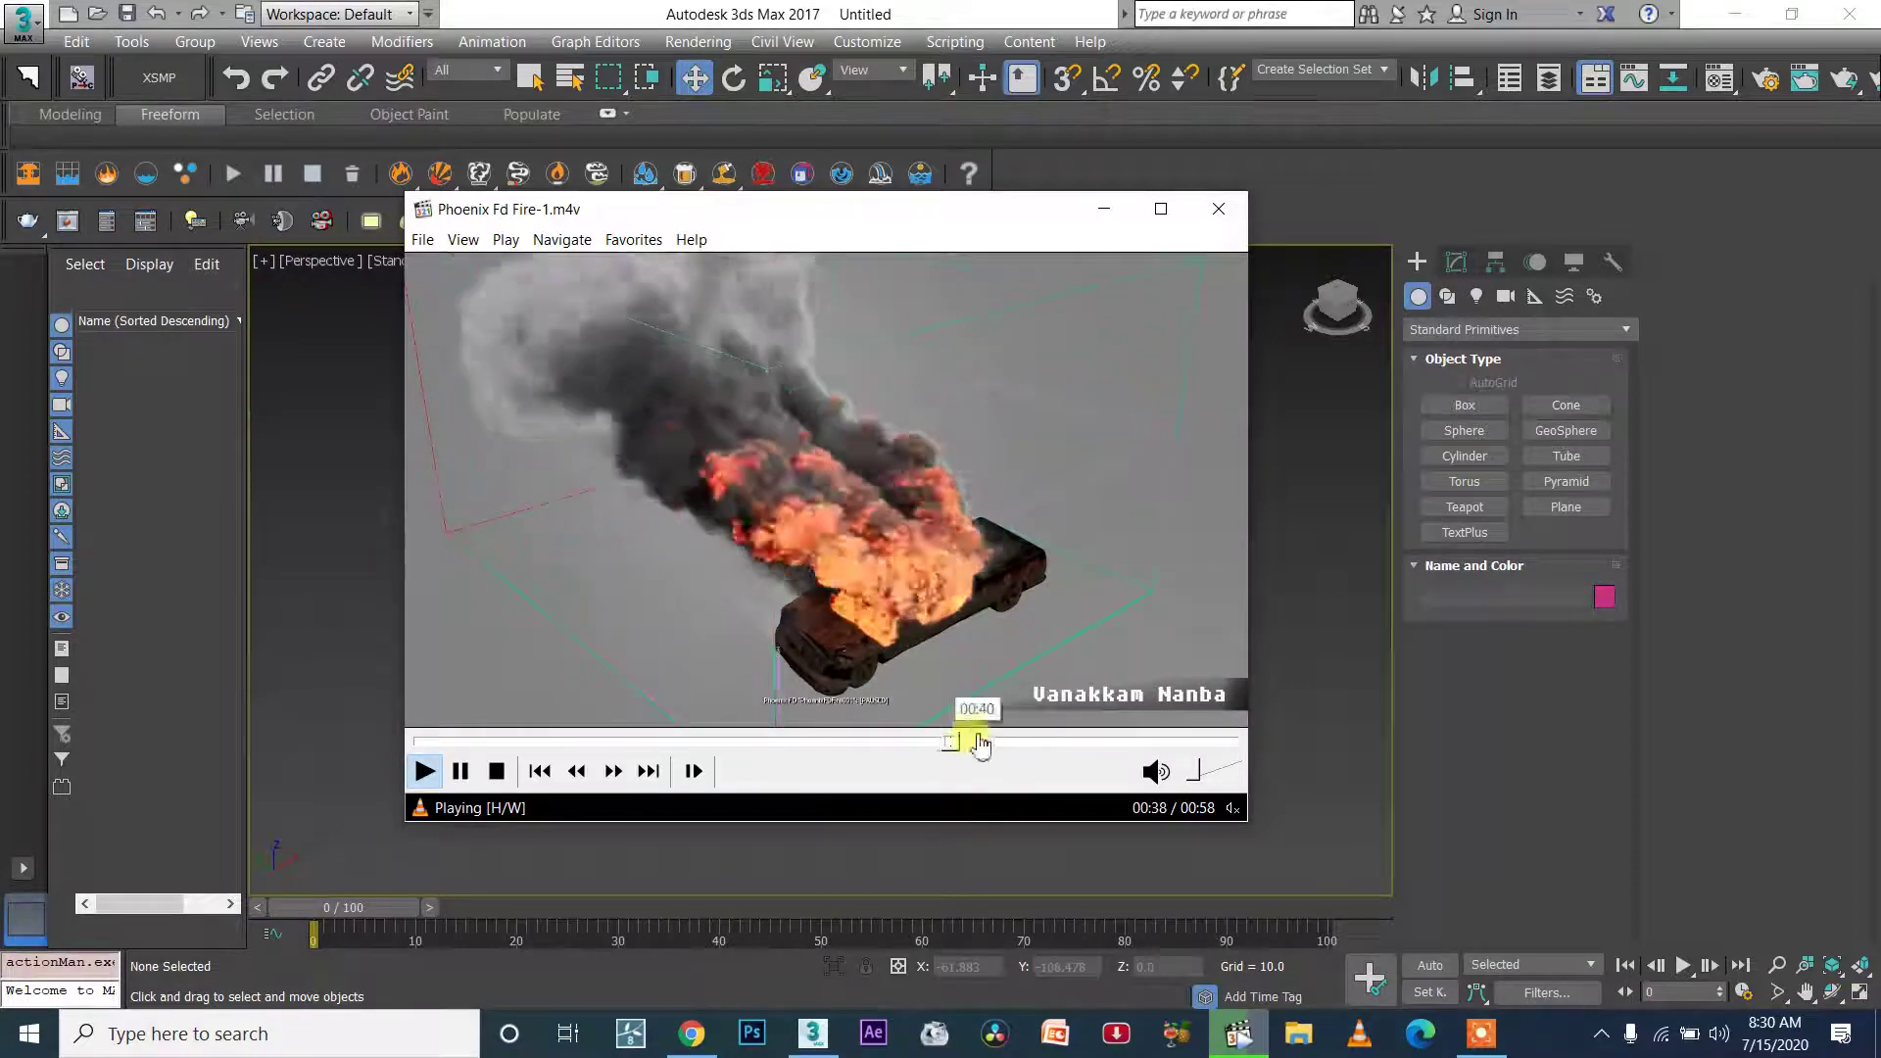
{"action": "key", "text": "space"}
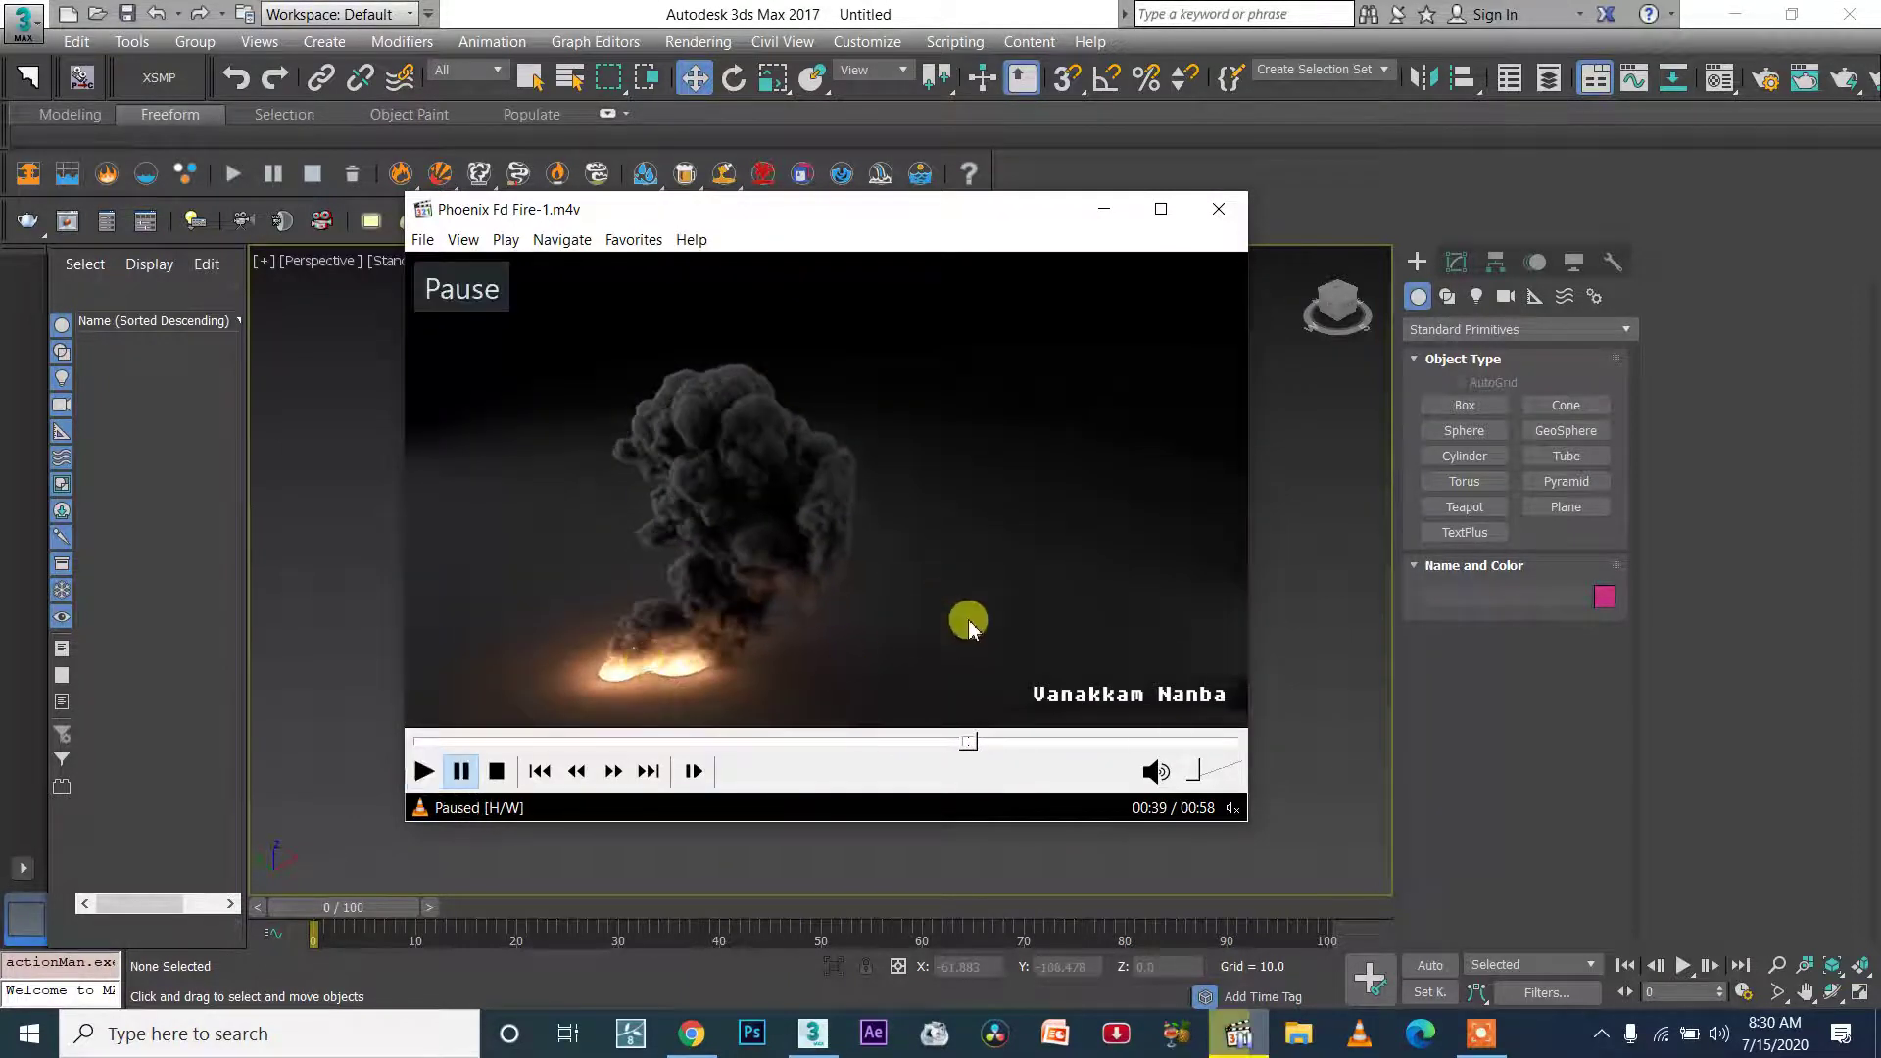
{"action": "left_click", "coordinate": [998, 745]}
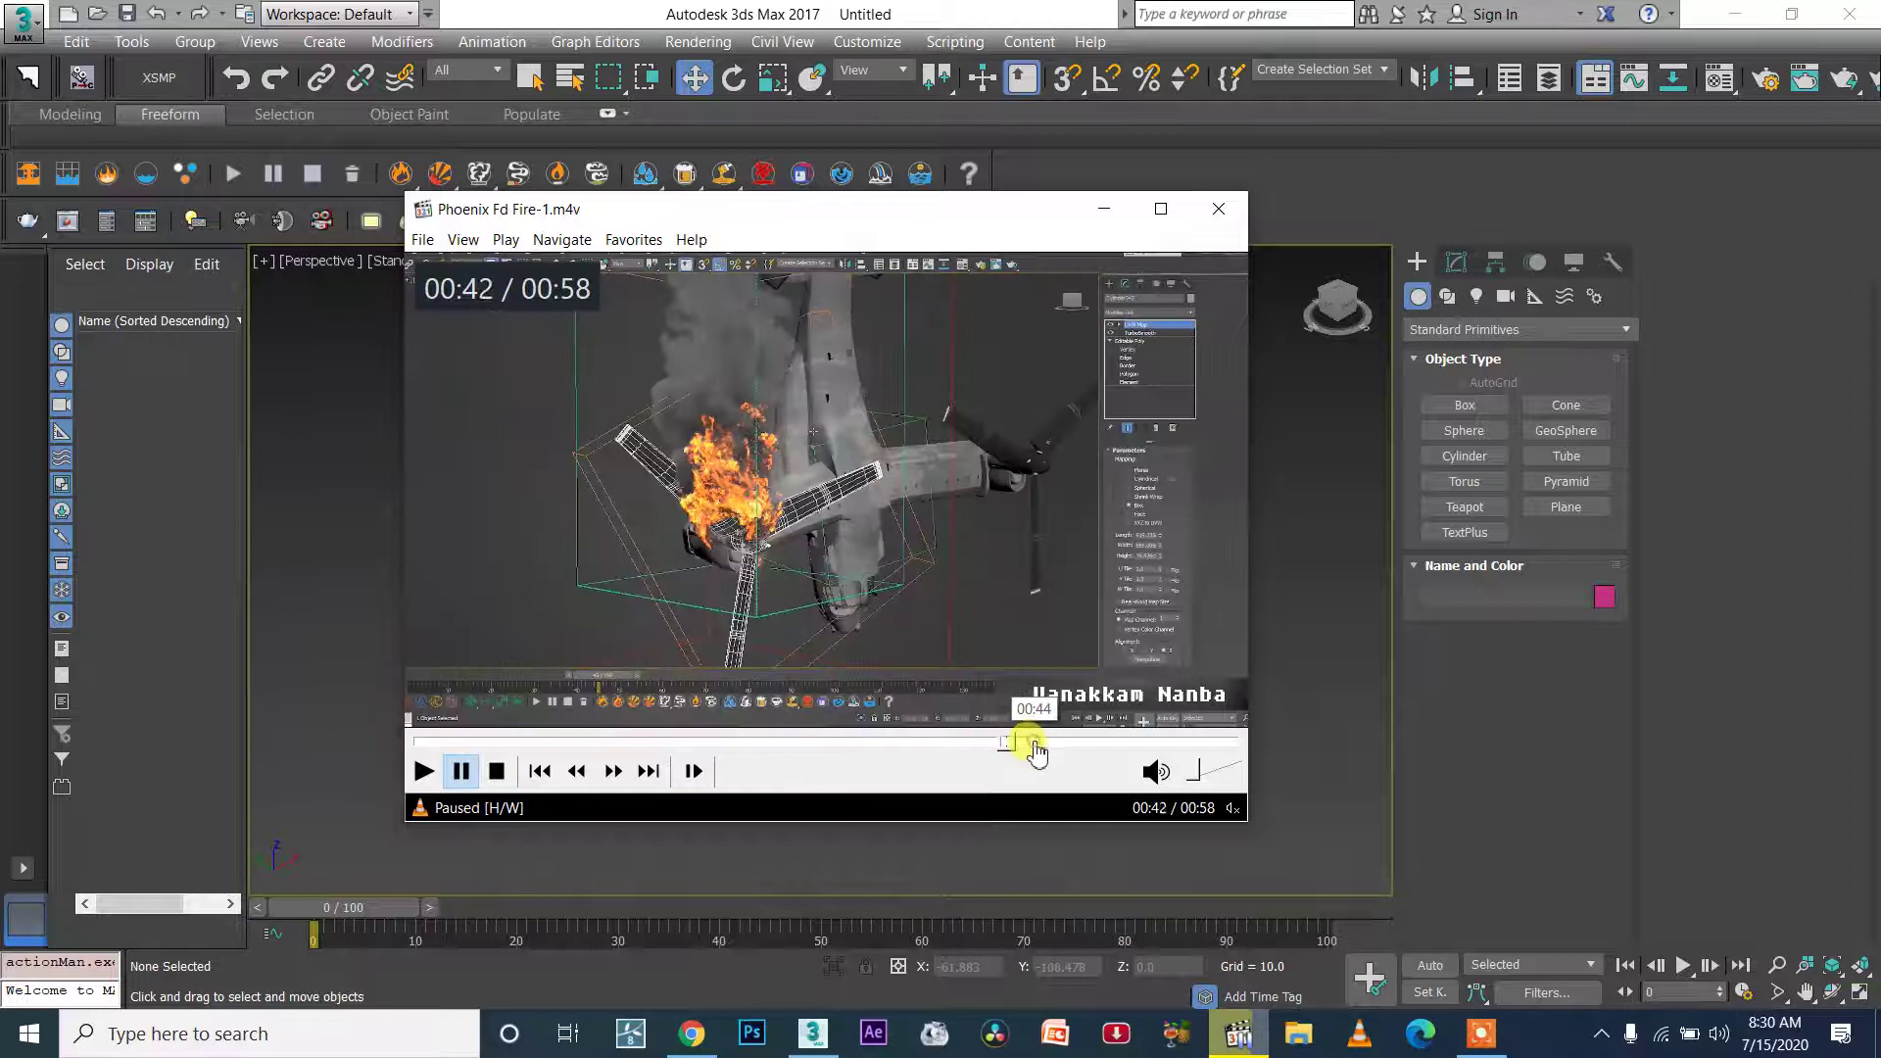
{"action": "left_click", "coordinate": [1036, 745]}
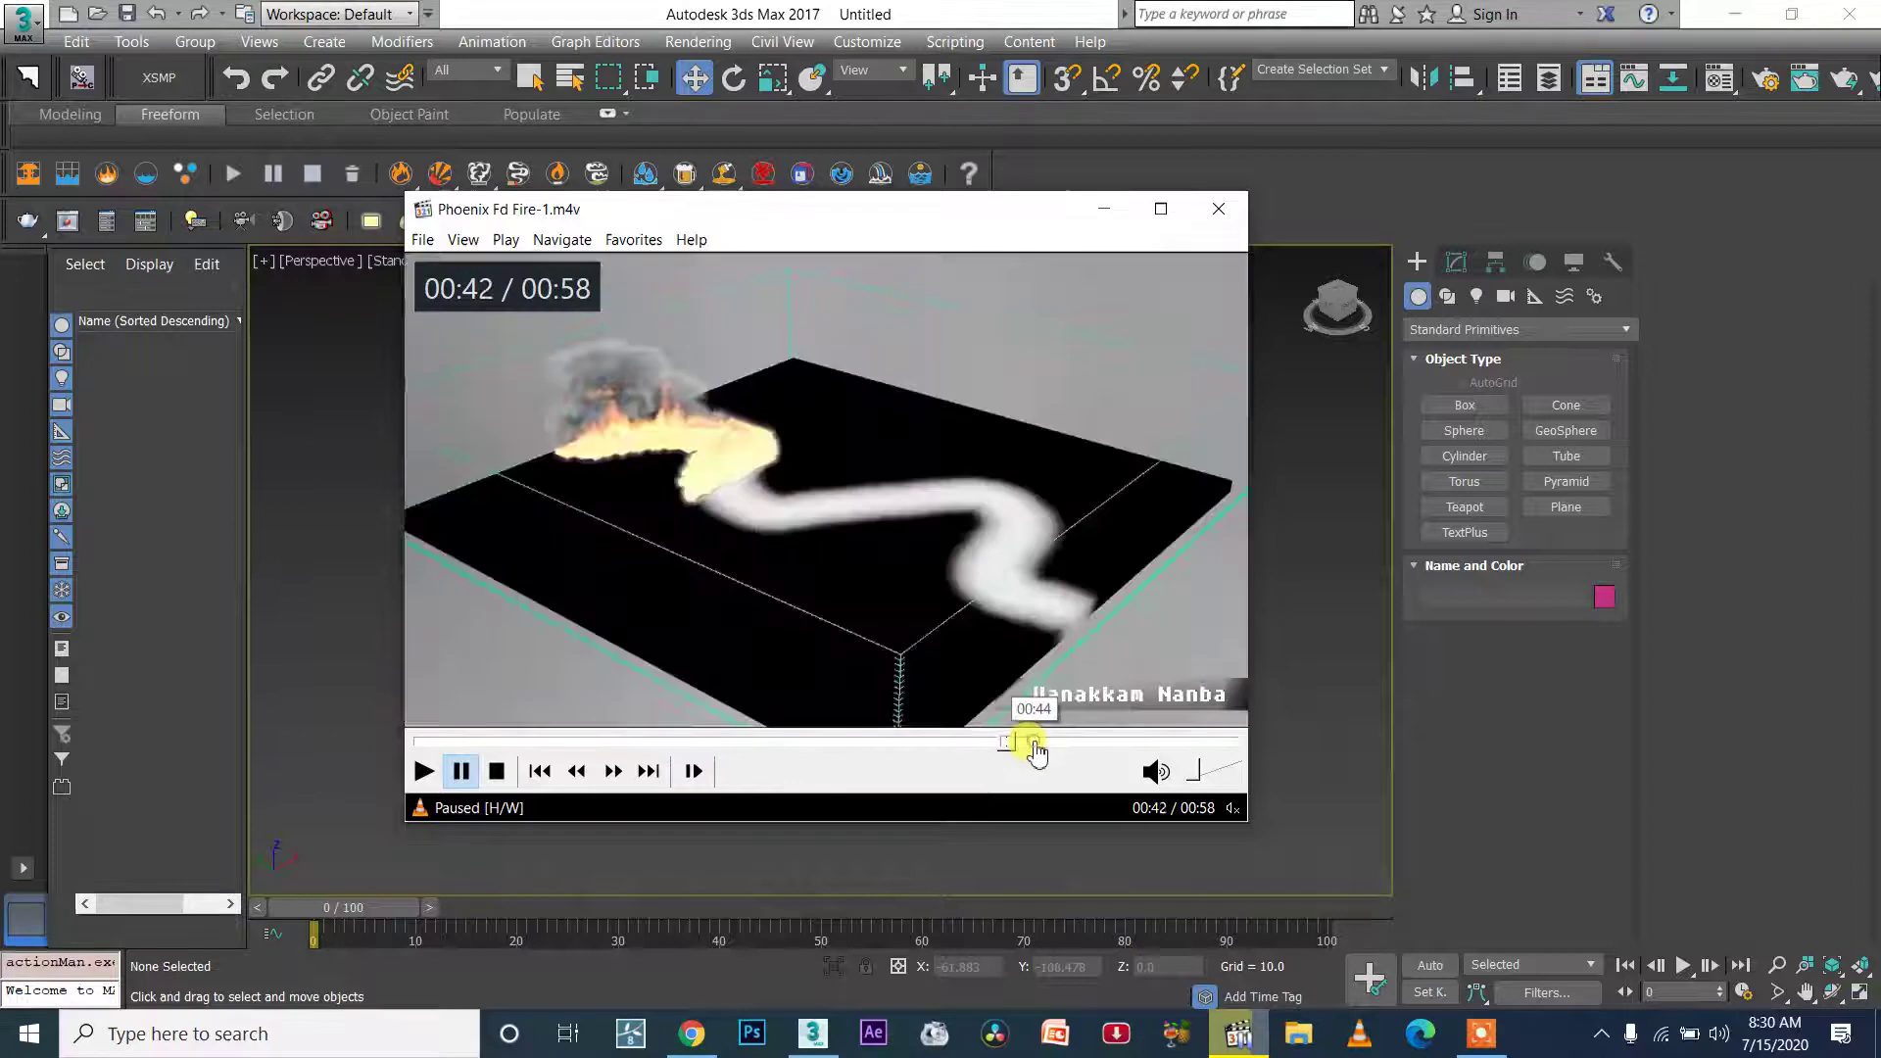
- Play the burning trail and smoke clips, skip ahead to the smoke ring at 00:50, pause at 00:51 and close the video player
{"action": "key", "text": "space"}
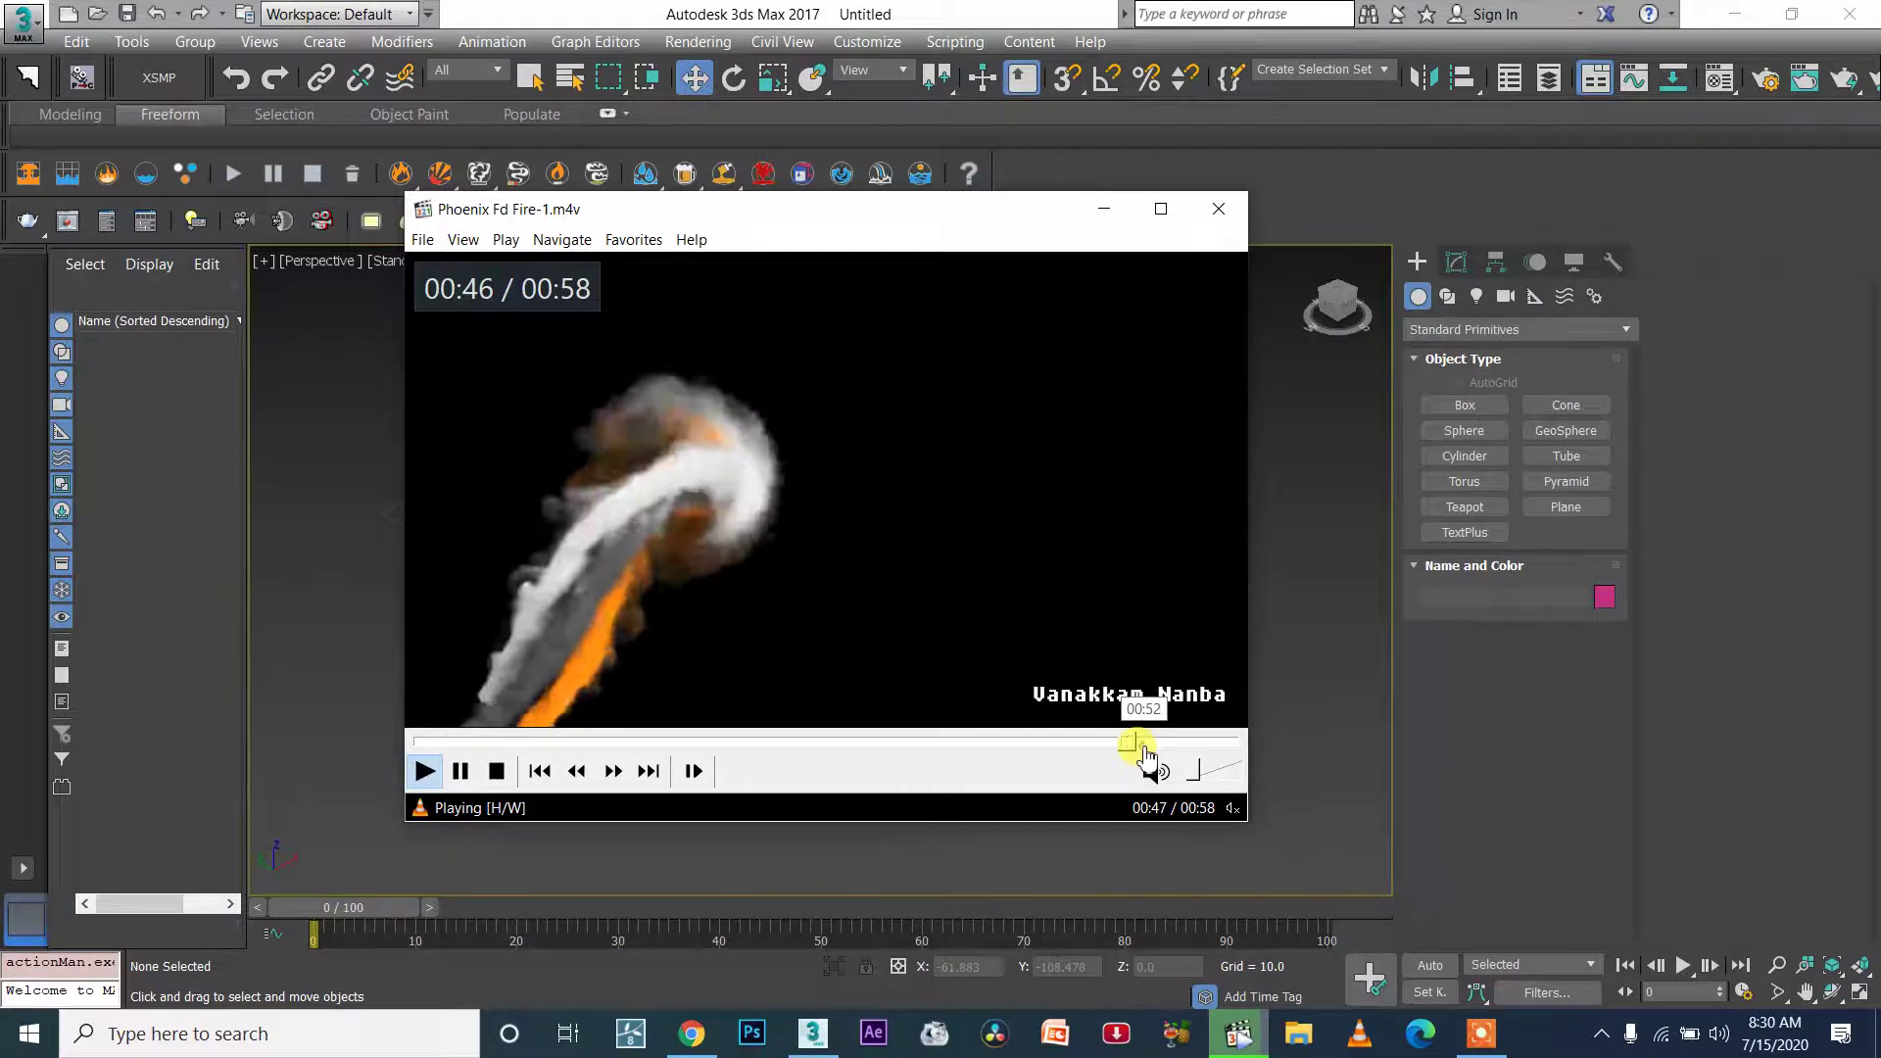
{"action": "left_click", "coordinate": [1137, 742]}
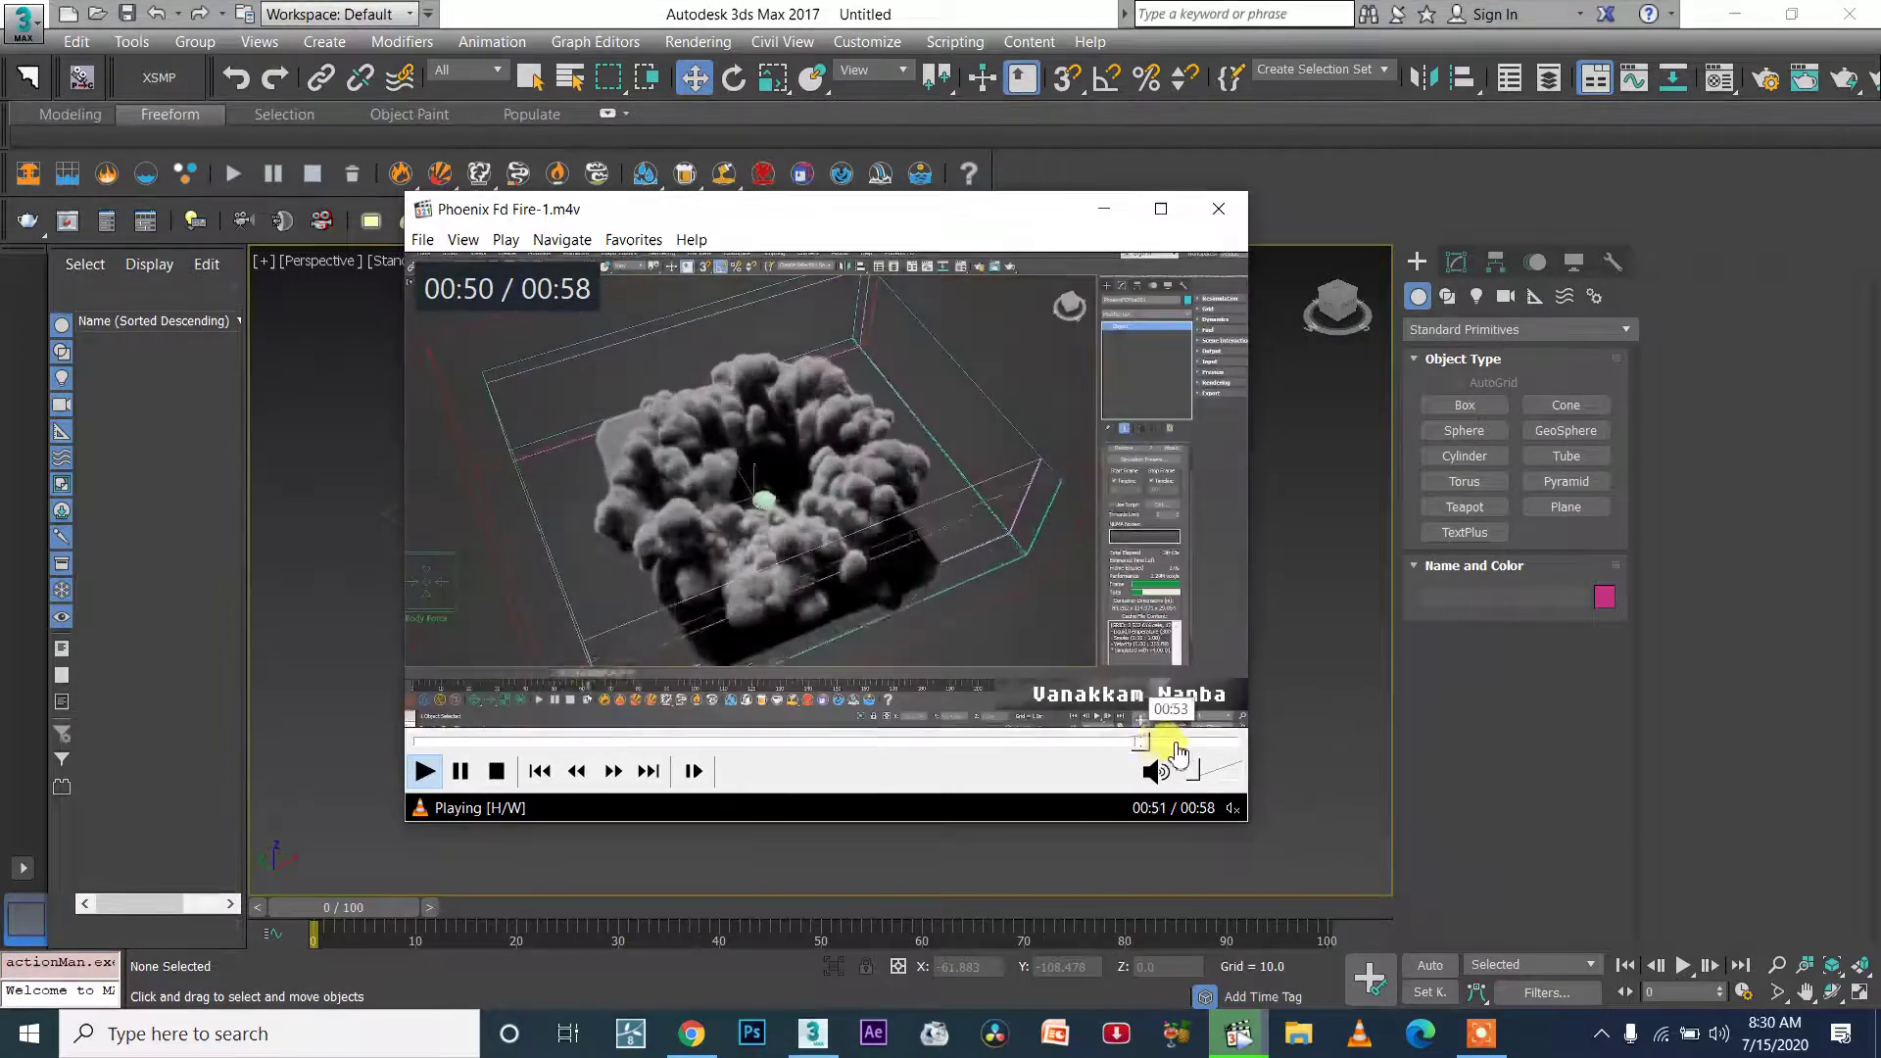
{"action": "key", "text": "space"}
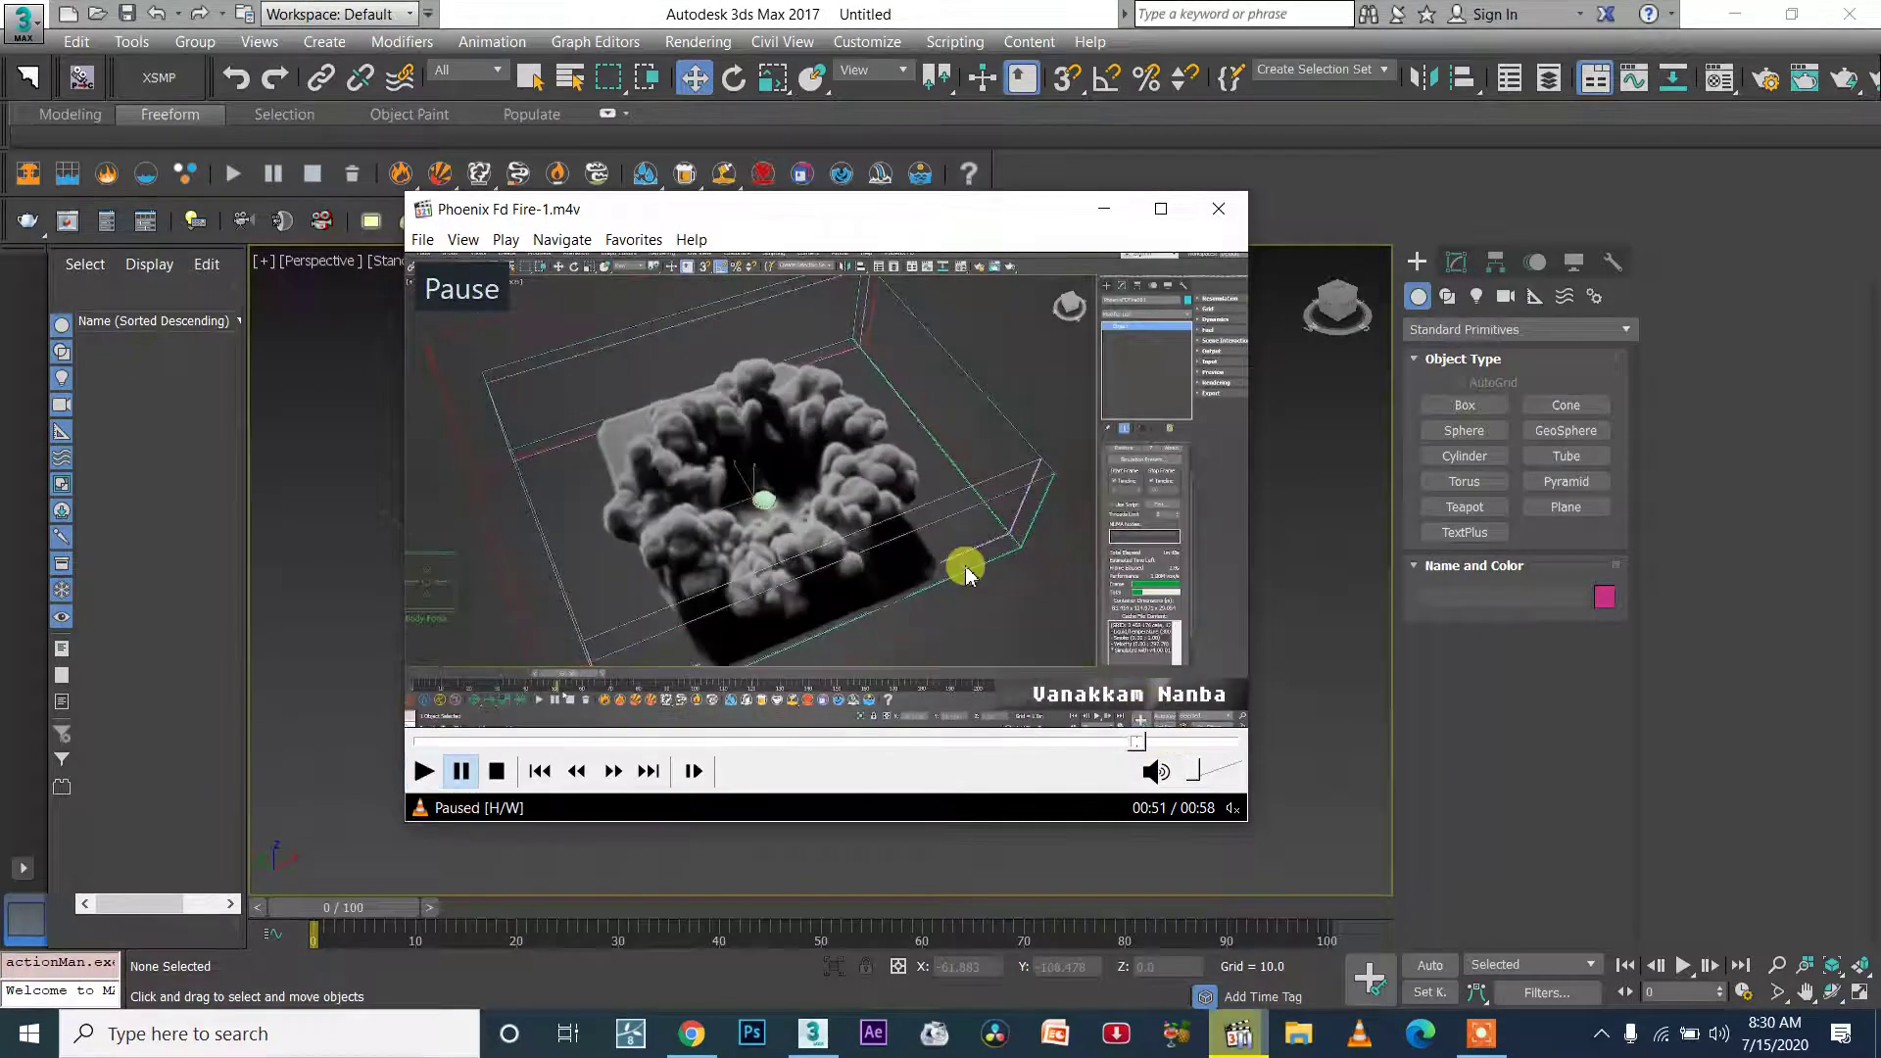
{"action": "left_click", "coordinate": [1213, 213]}
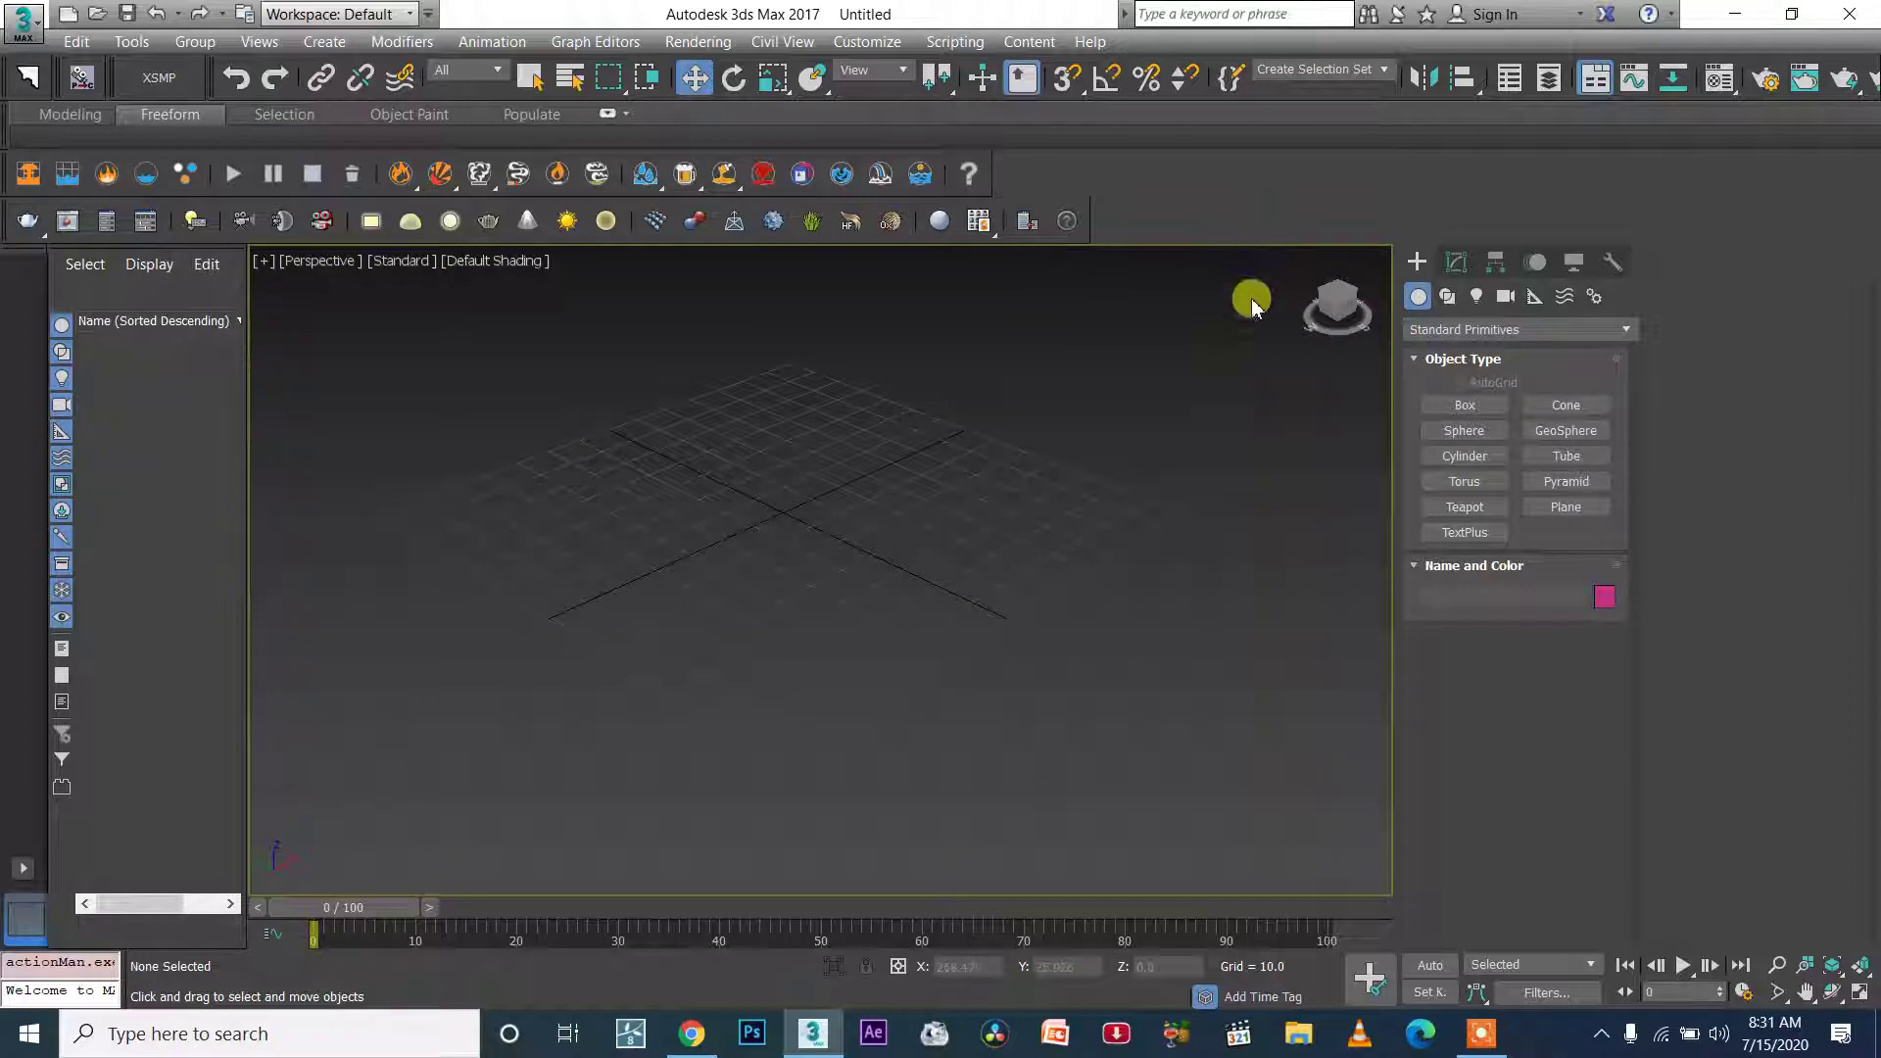
- Create a box about 41.8 long, 51.1 wide and 38.7 high beside the grid centre, and view it from low front and side angles
{"action": "mouse_move", "coordinate": [601, 498]}
{"action": "middle_mouse_down"}
{"action": "mouse_move", "coordinate": [624, 490]}
{"action": "mouse_move", "coordinate": [629, 523]}
{"action": "middle_mouse_up"}
{"action": "scroll", "coordinate": [667, 517], "scroll_direction": "up", "scroll_amount": 3}
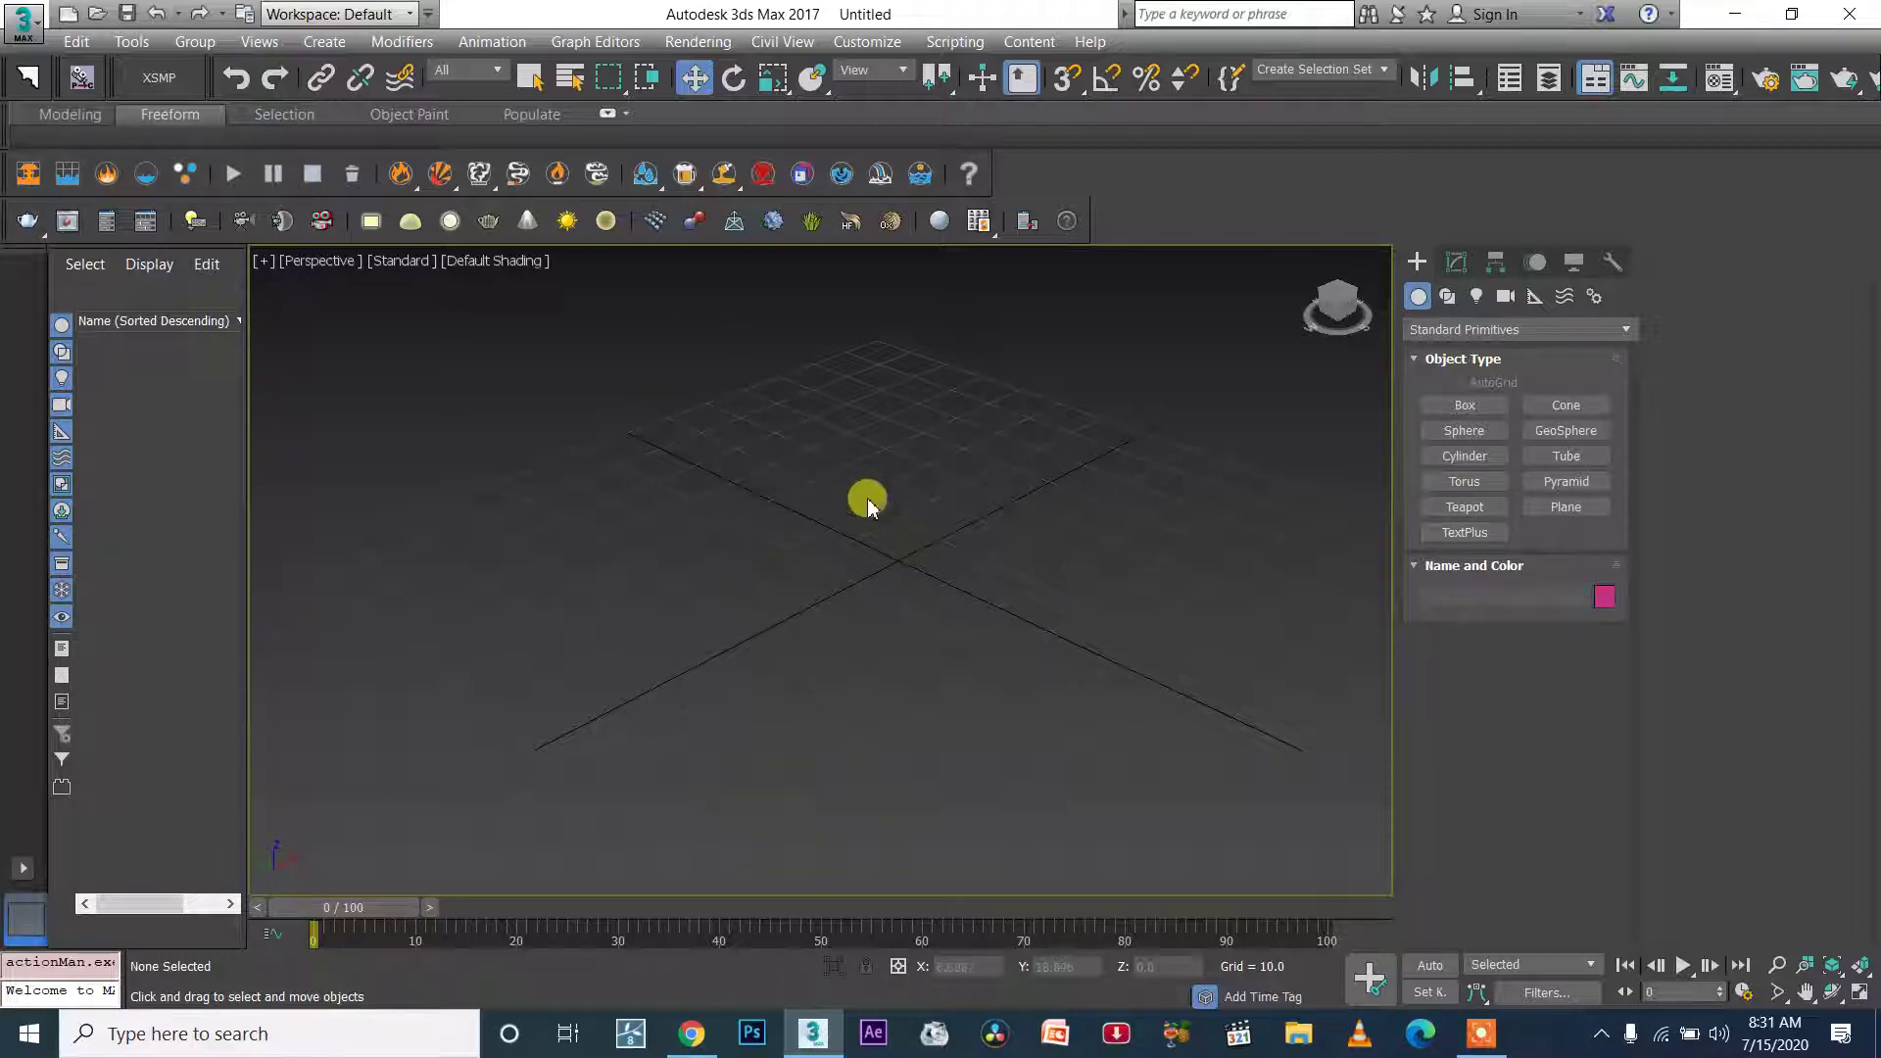
{"action": "left_click", "coordinate": [1452, 401]}
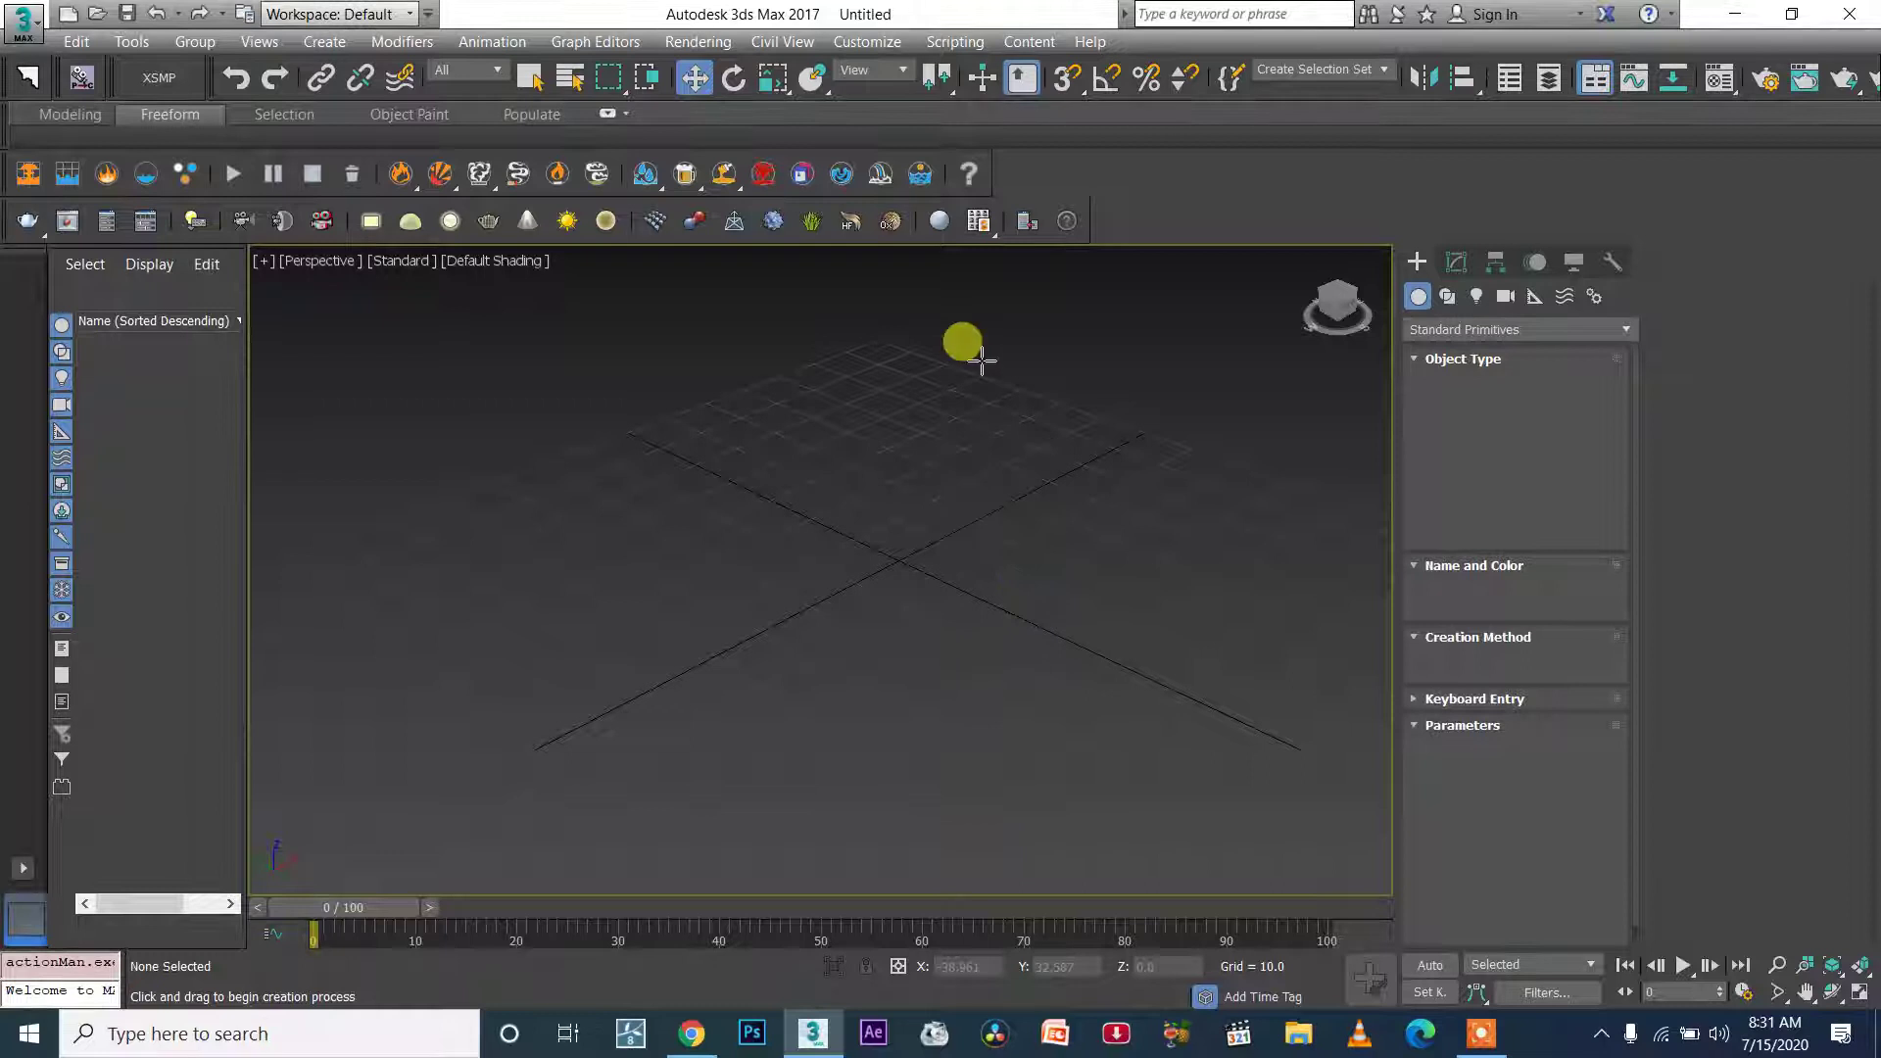
{"action": "left_click_drag", "start_coordinate": [974, 379], "coordinate": [991, 545]}
{"action": "left_click", "coordinate": [958, 313]}
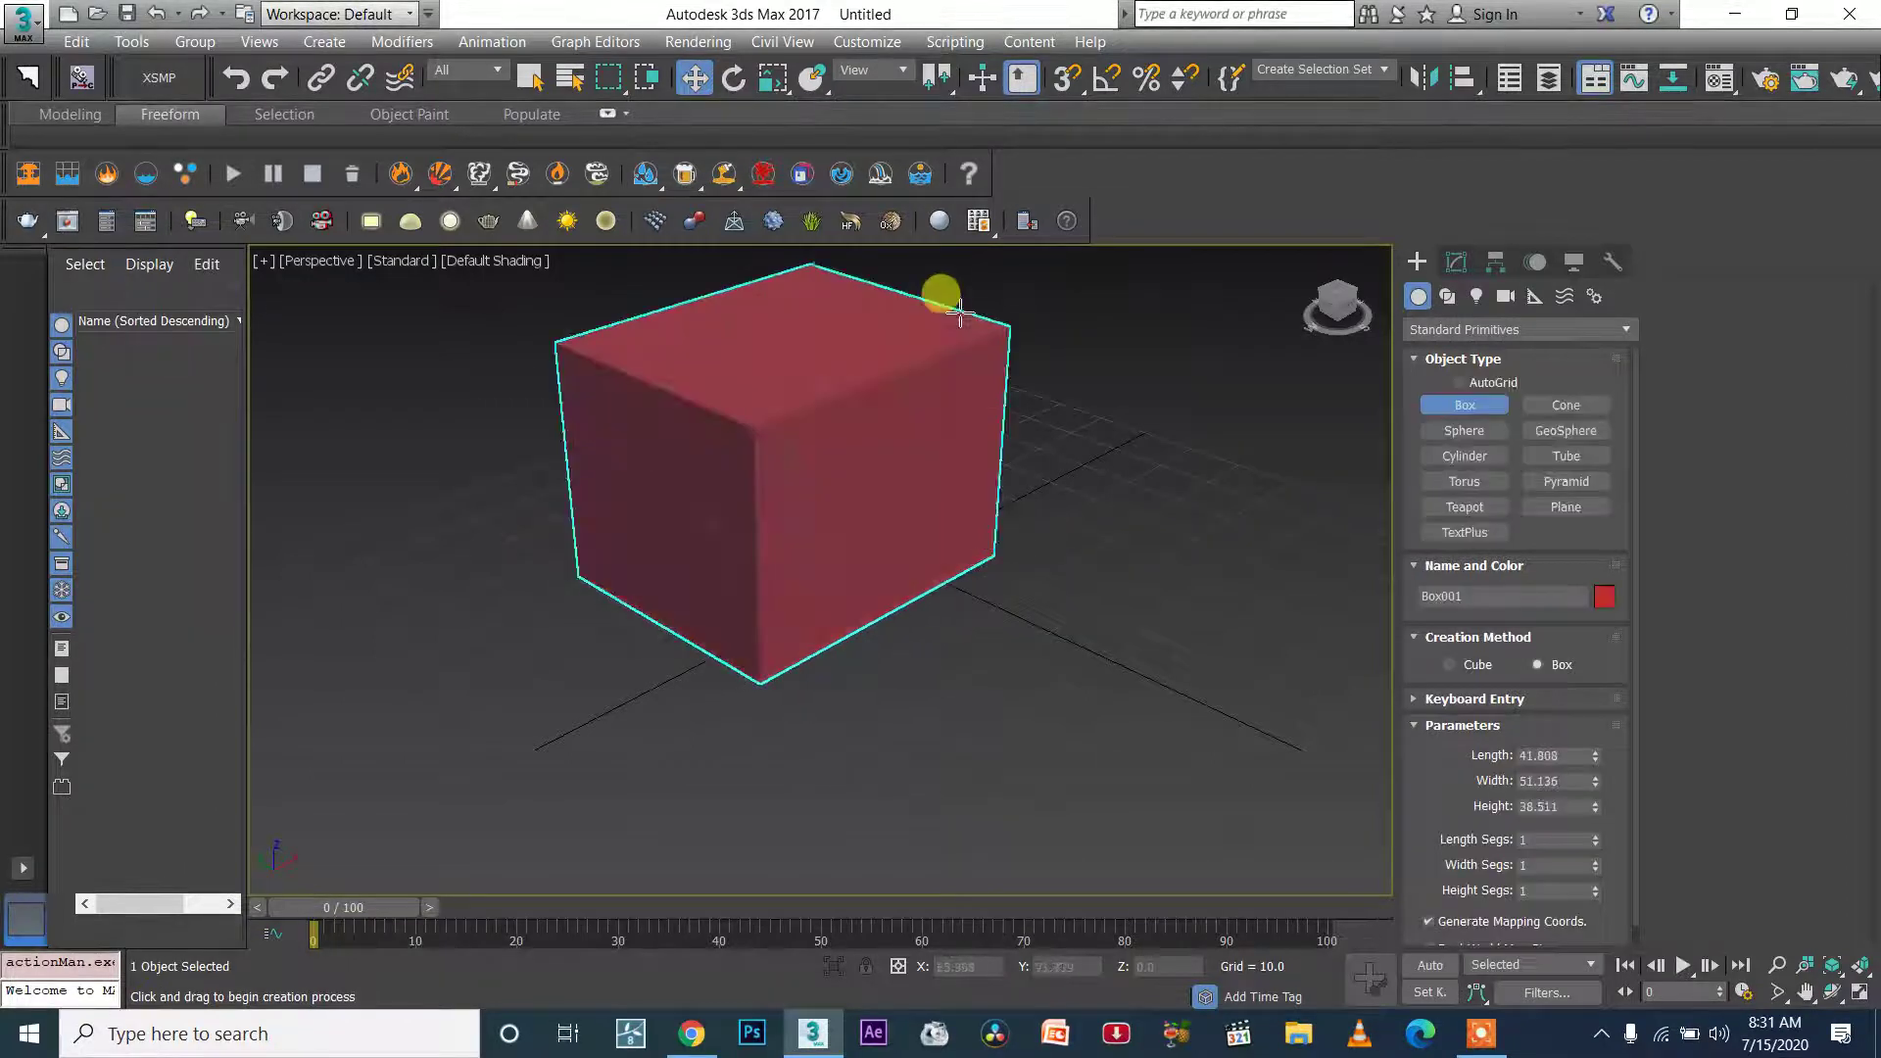
{"action": "scroll", "coordinate": [980, 520], "scroll_direction": "up", "scroll_amount": 5}
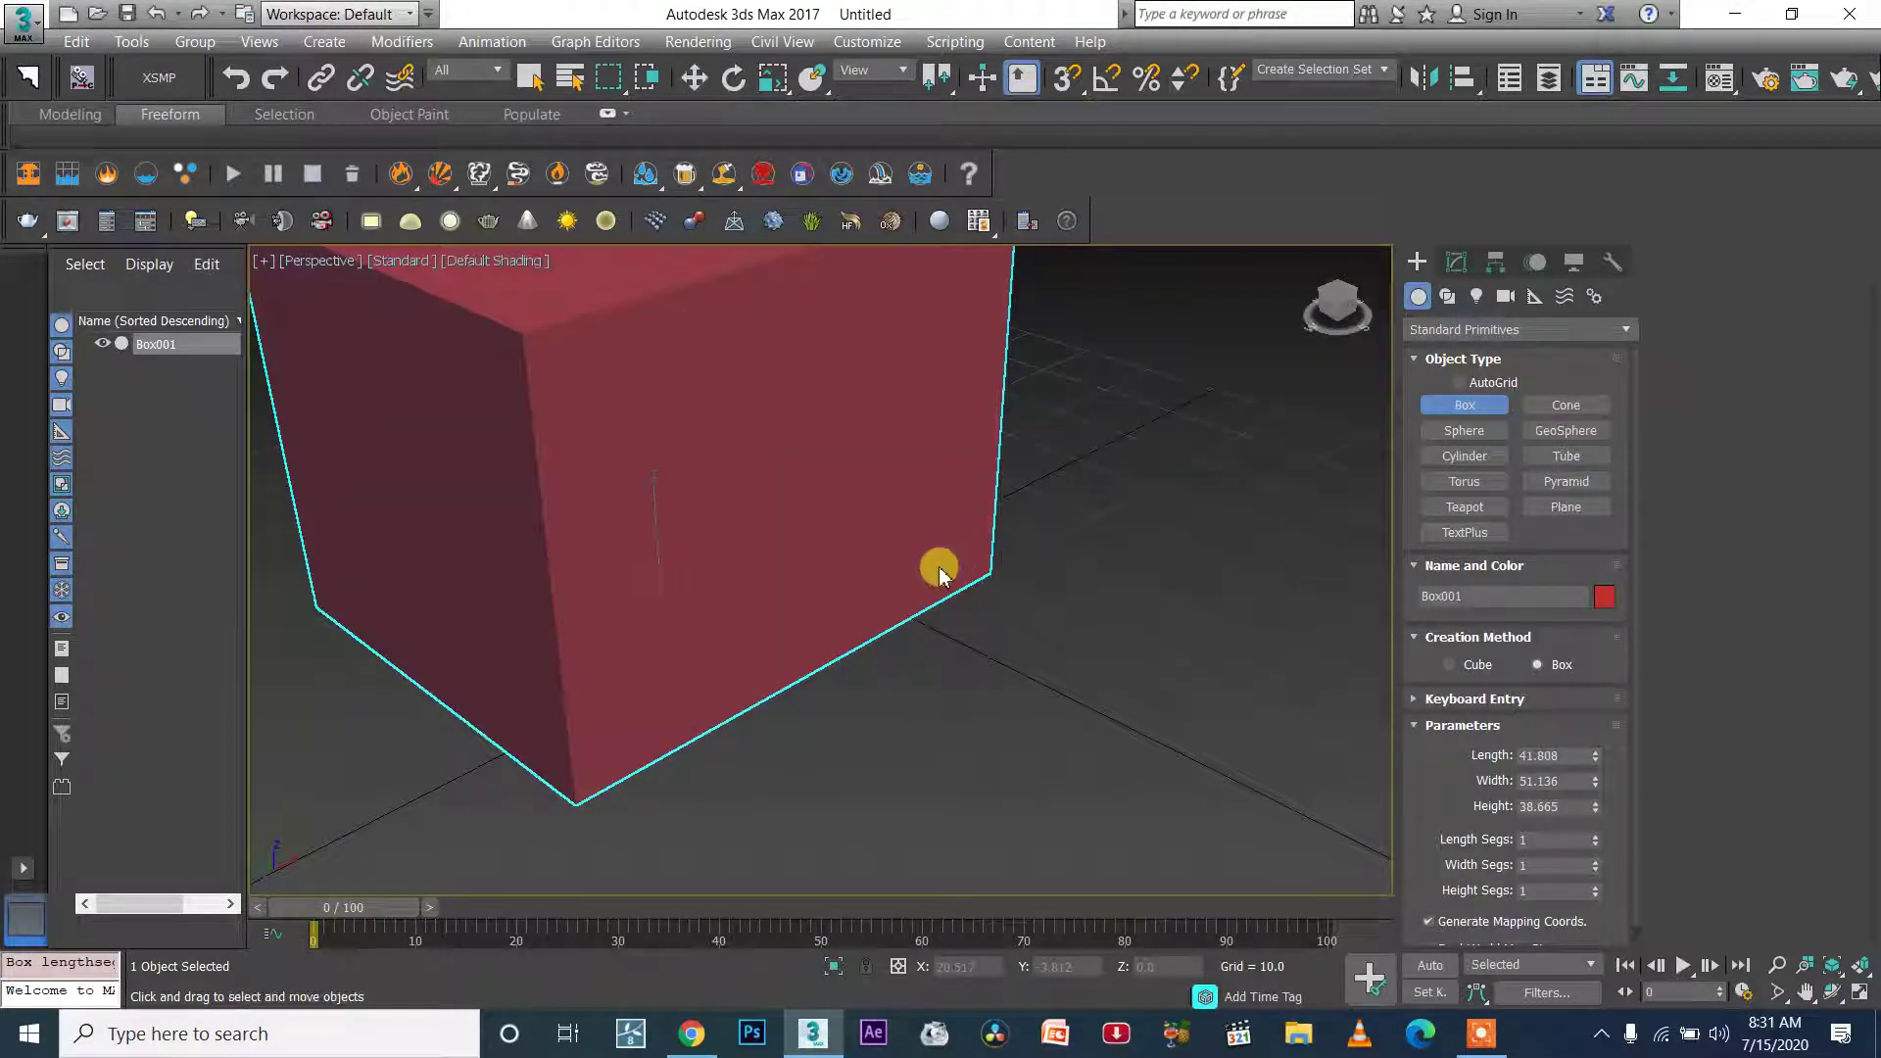
{"action": "key", "text": "w"}
{"action": "scroll", "coordinate": [936, 573], "scroll_direction": "down", "scroll_amount": 5}
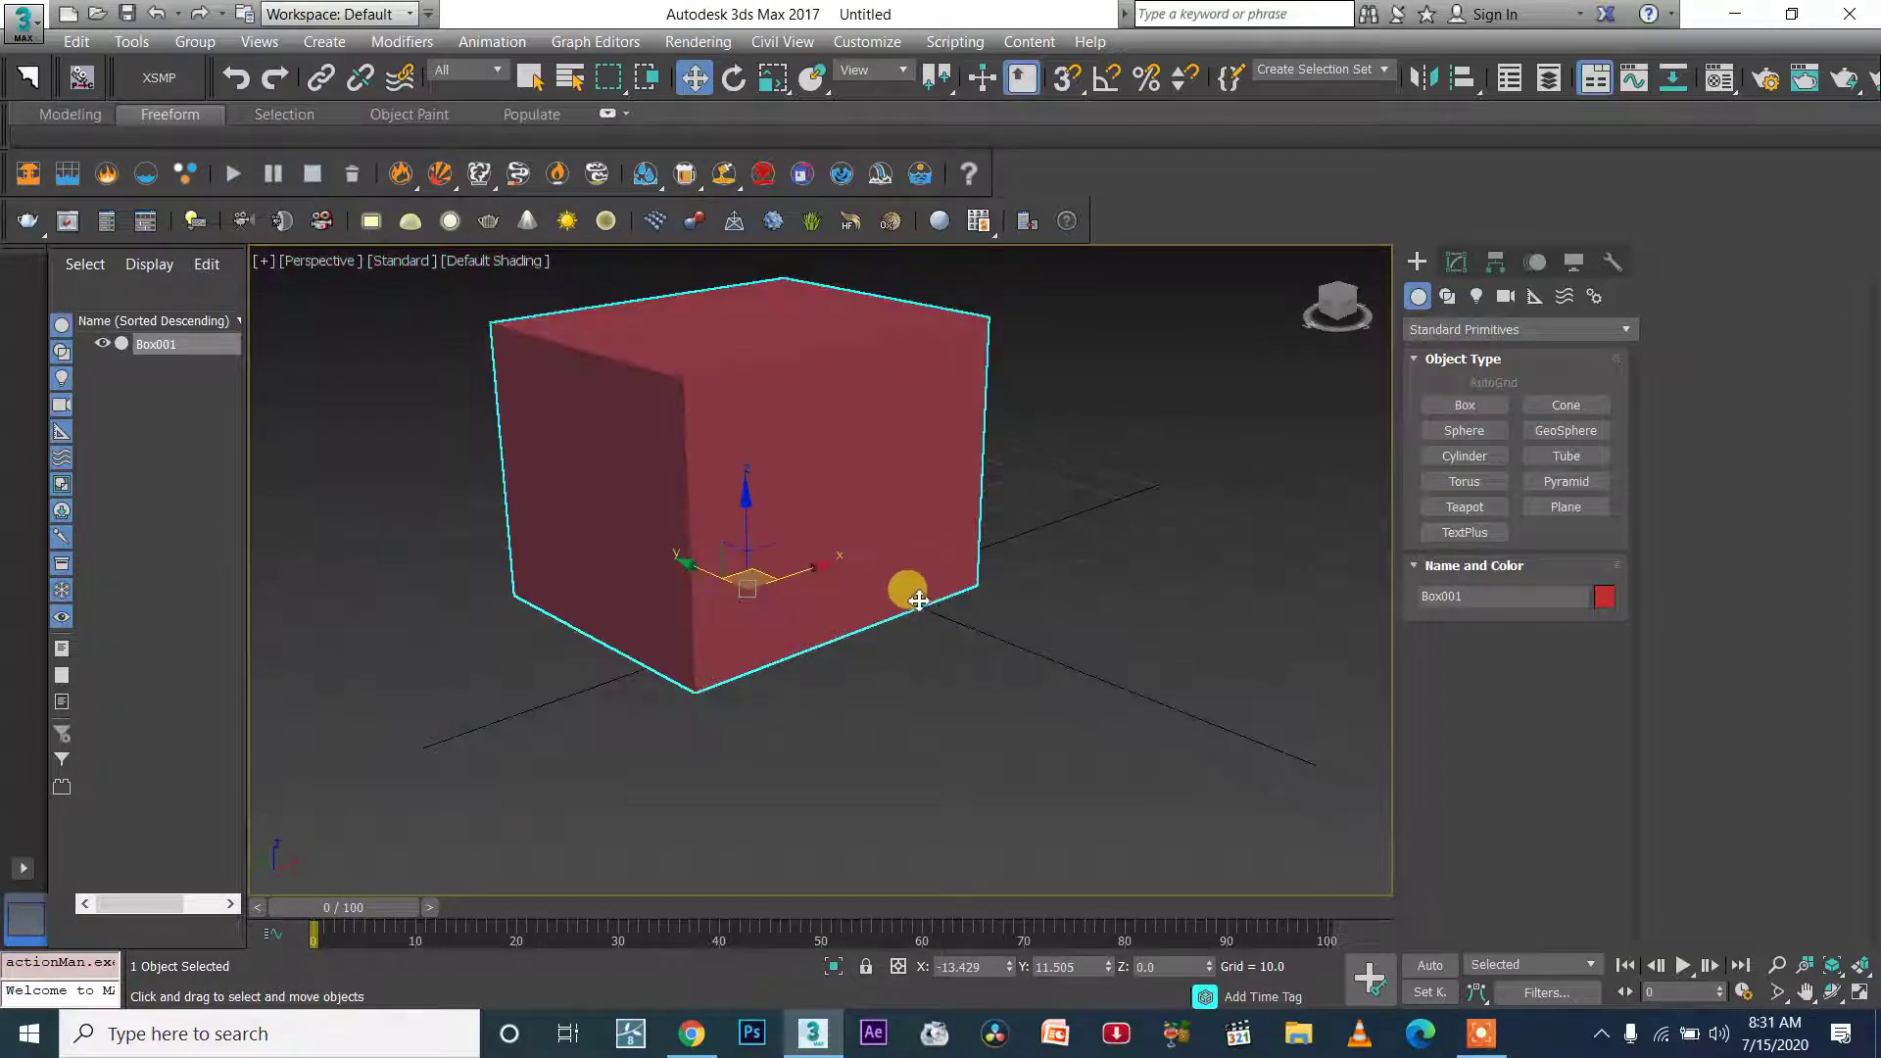
{"action": "middle_click_drag", "start_coordinate": [907, 652], "coordinate": [941, 760], "text": "alt"}
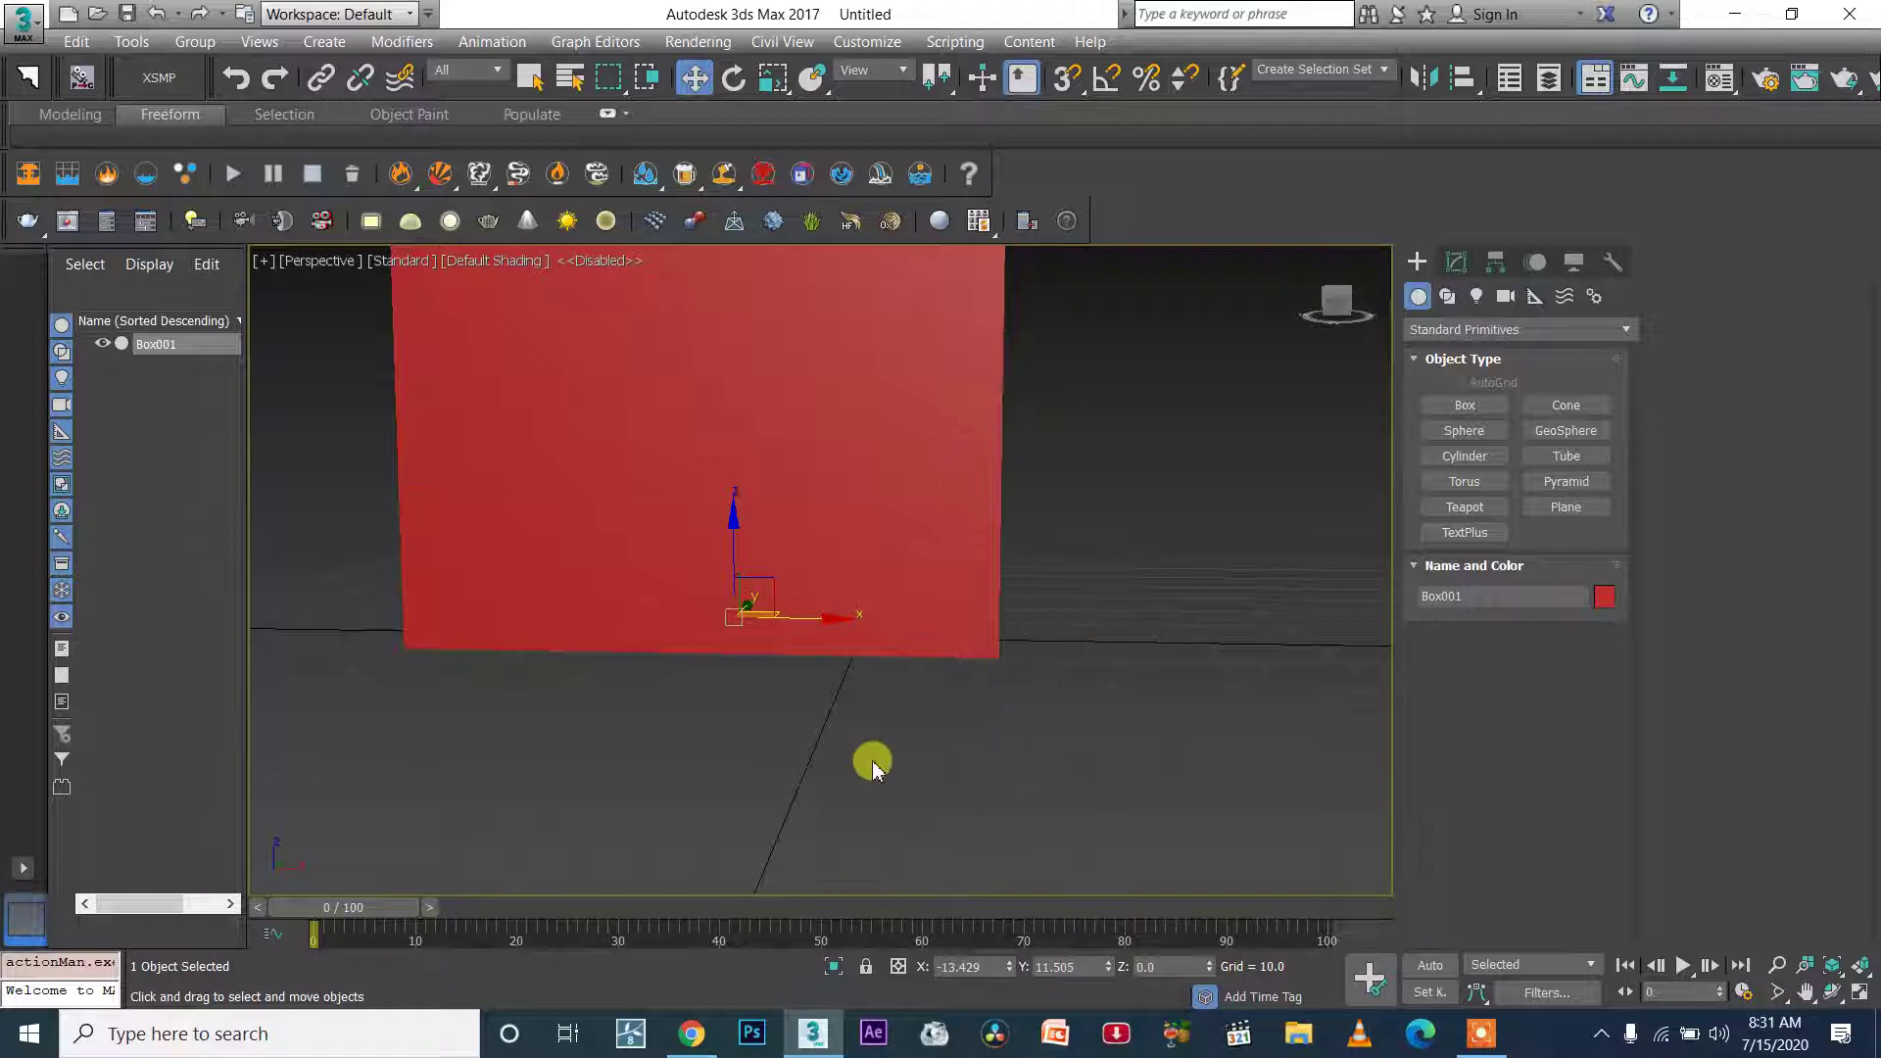
{"action": "middle_click_drag", "start_coordinate": [1088, 643], "coordinate": [1037, 638], "text": "alt"}
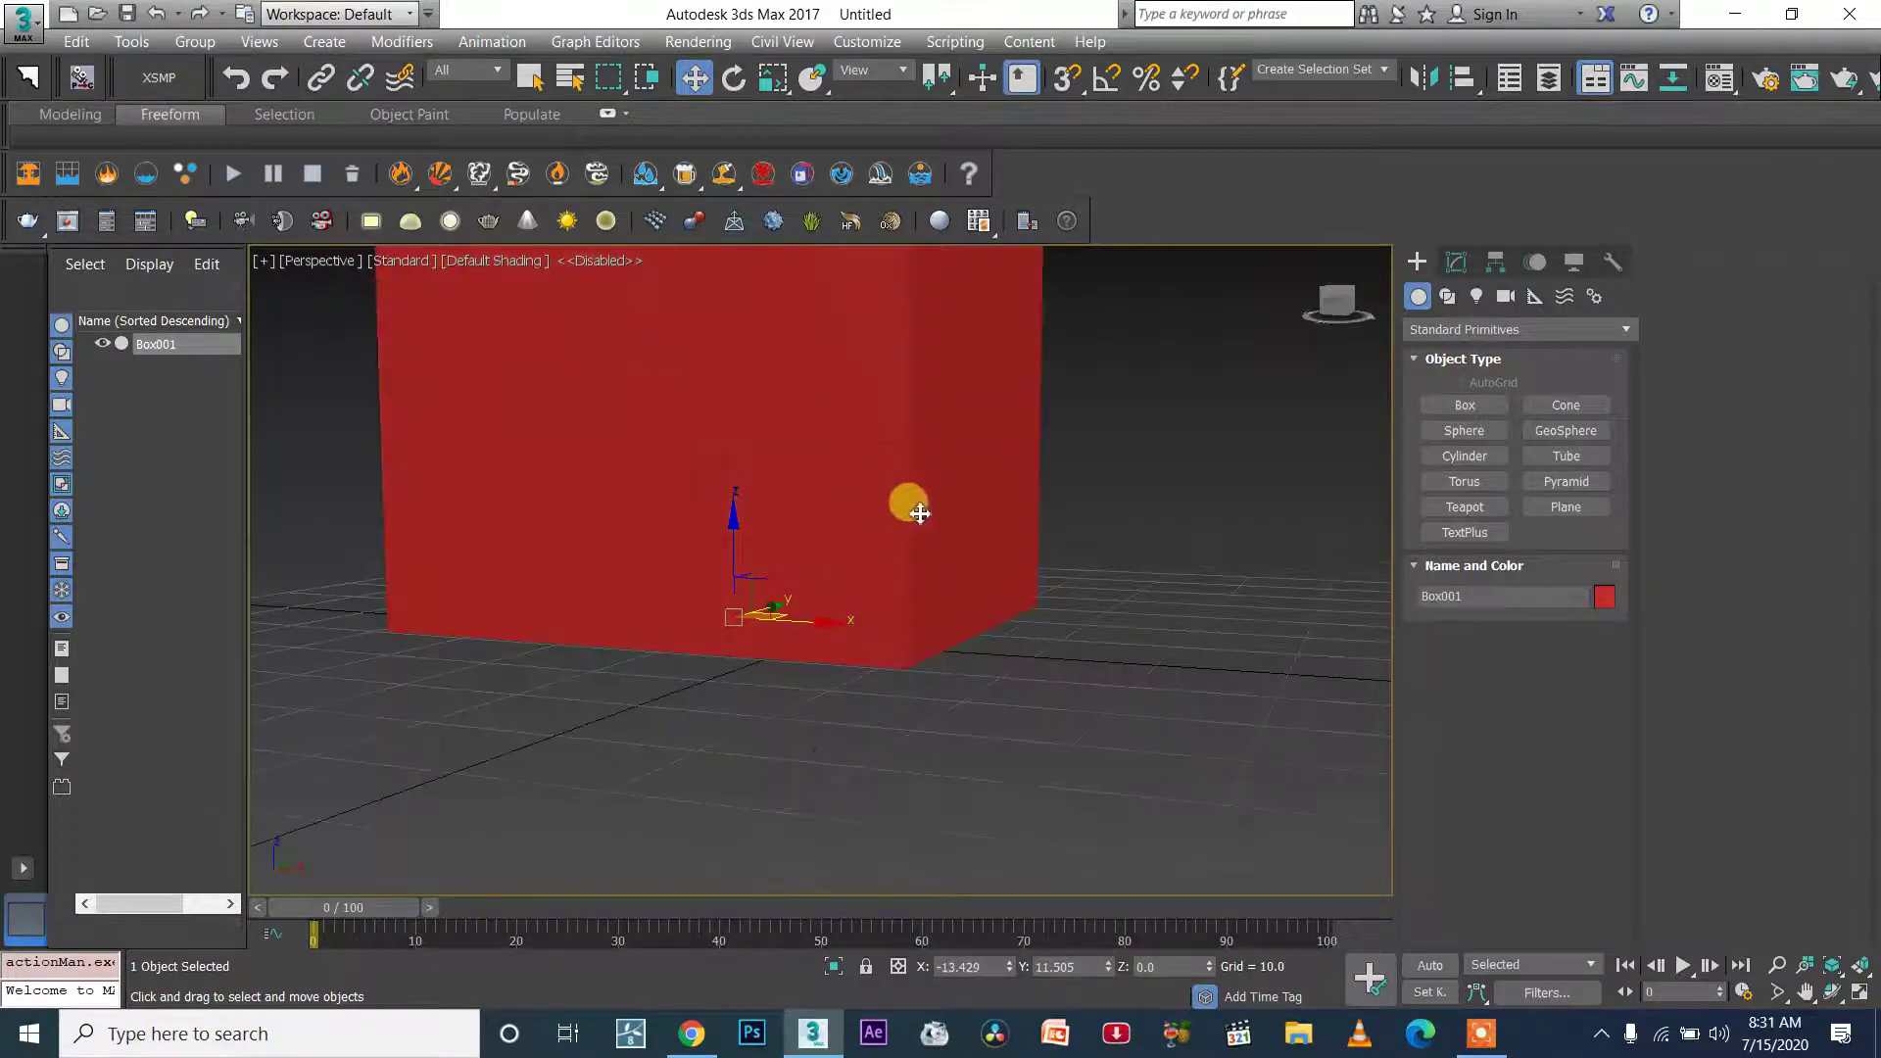
- Switch to Chrome, look over the fire green screen clips in the YouTube results again, and return to 3ds Max
{"action": "left_click", "coordinate": [705, 1045]}
{"action": "scroll", "coordinate": [618, 450], "scroll_direction": "up", "scroll_amount": 2}
{"action": "scroll", "coordinate": [564, 510], "scroll_direction": "up", "scroll_amount": 3}
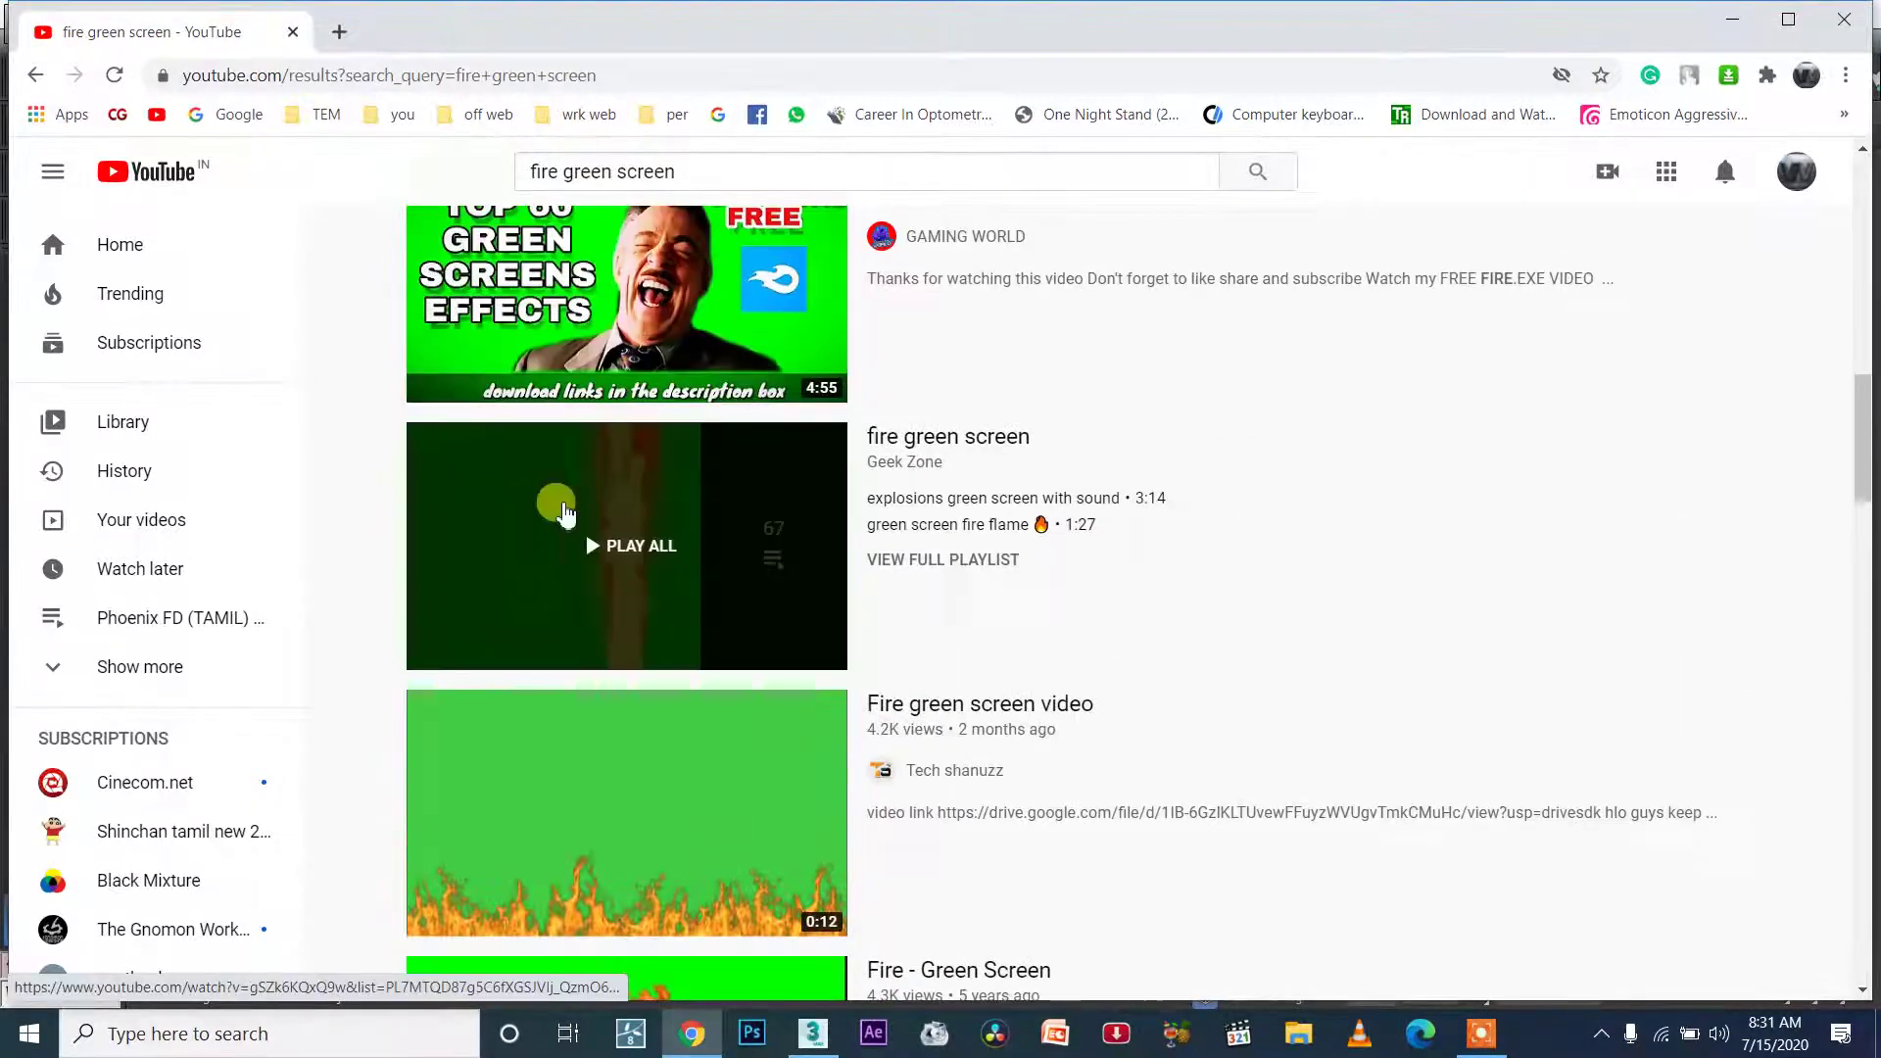
{"action": "scroll", "coordinate": [676, 813], "scroll_direction": "down", "scroll_amount": 2}
{"action": "left_click", "coordinate": [812, 1034]}
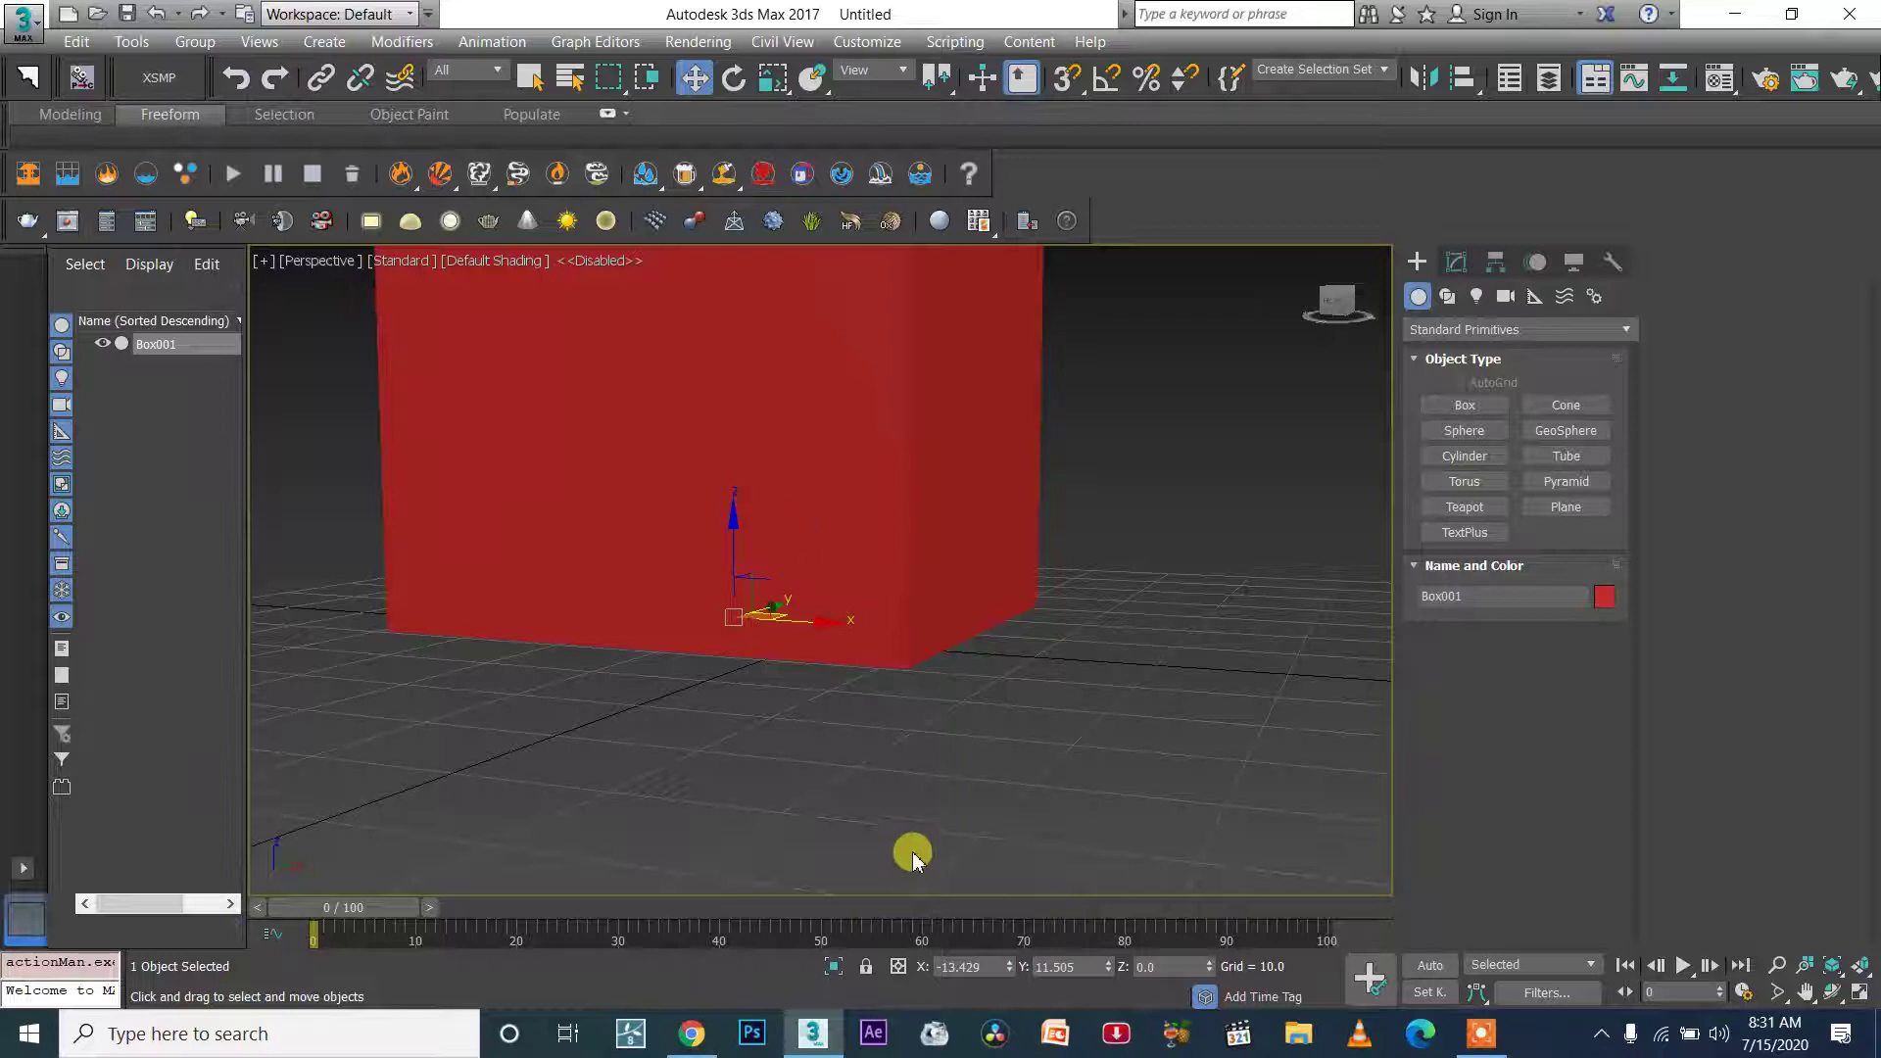
{"action": "scroll", "coordinate": [1019, 774], "scroll_direction": "down", "scroll_amount": 3}
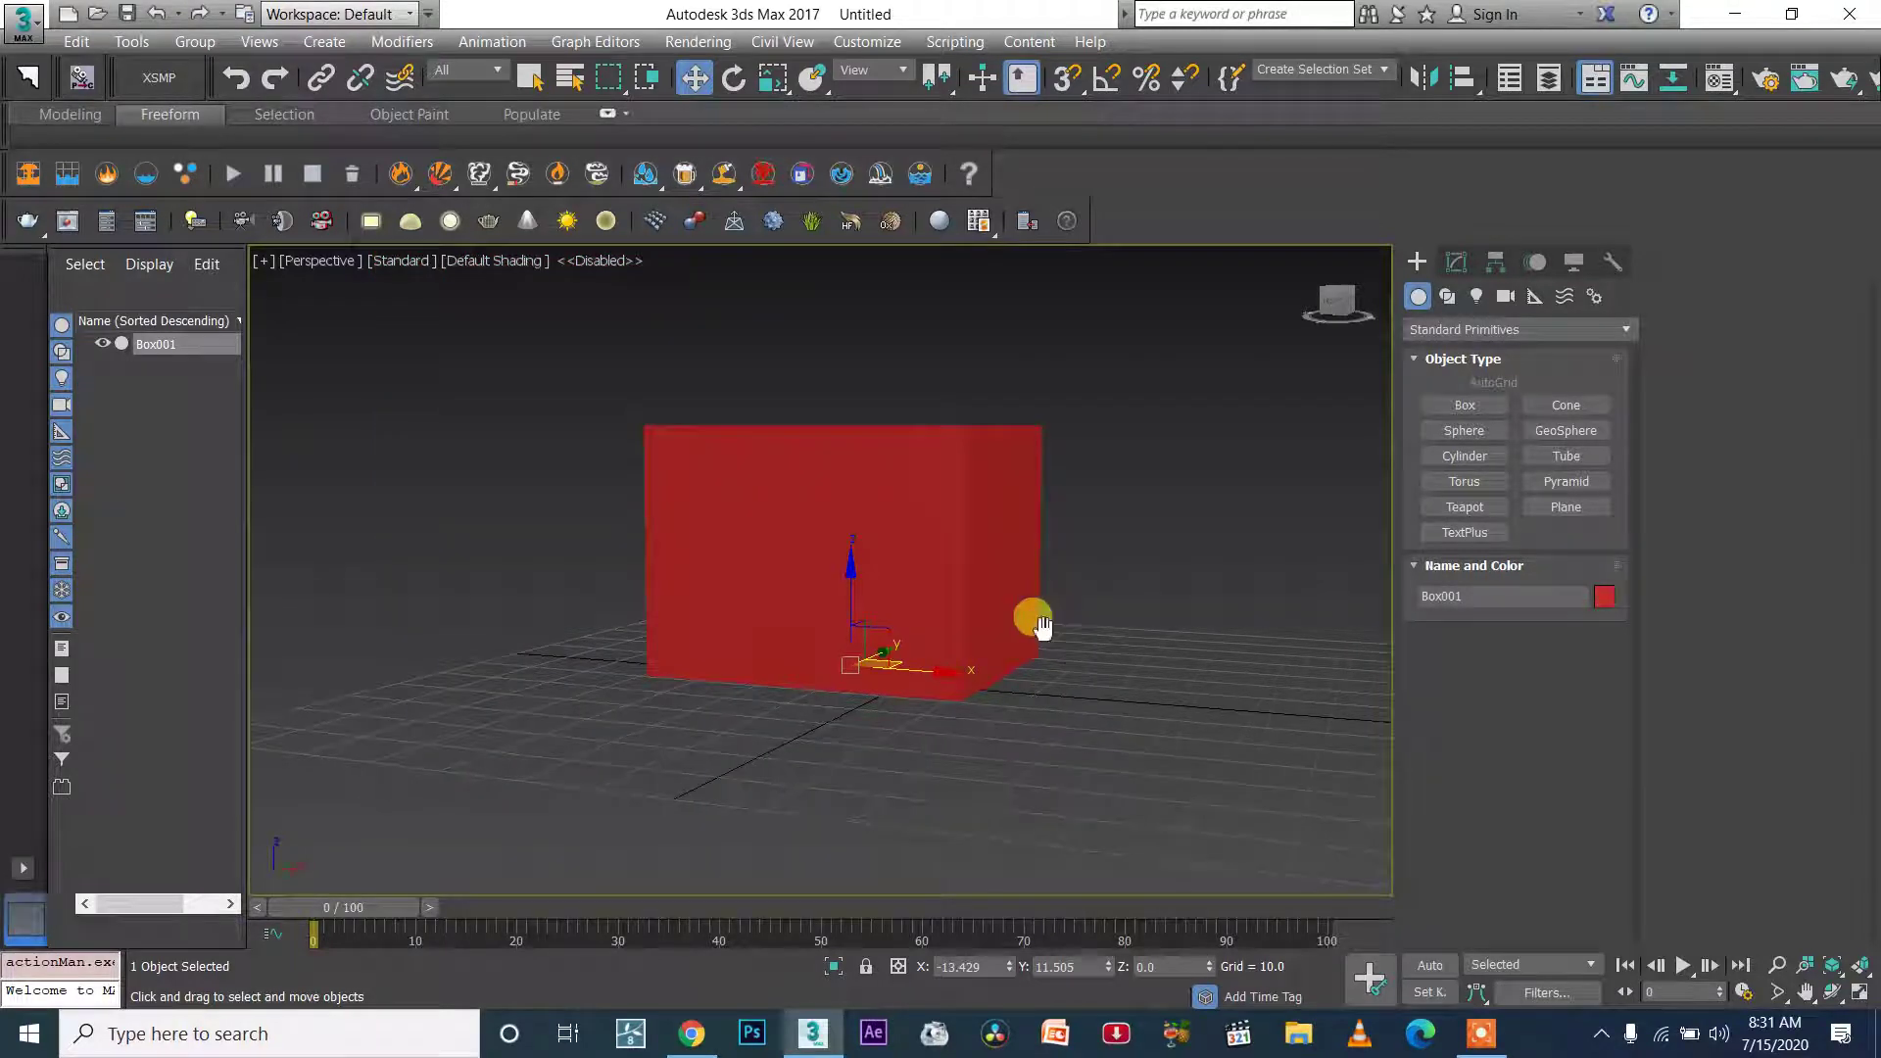
{"action": "scroll", "coordinate": [1017, 765], "scroll_direction": "up", "scroll_amount": 4}
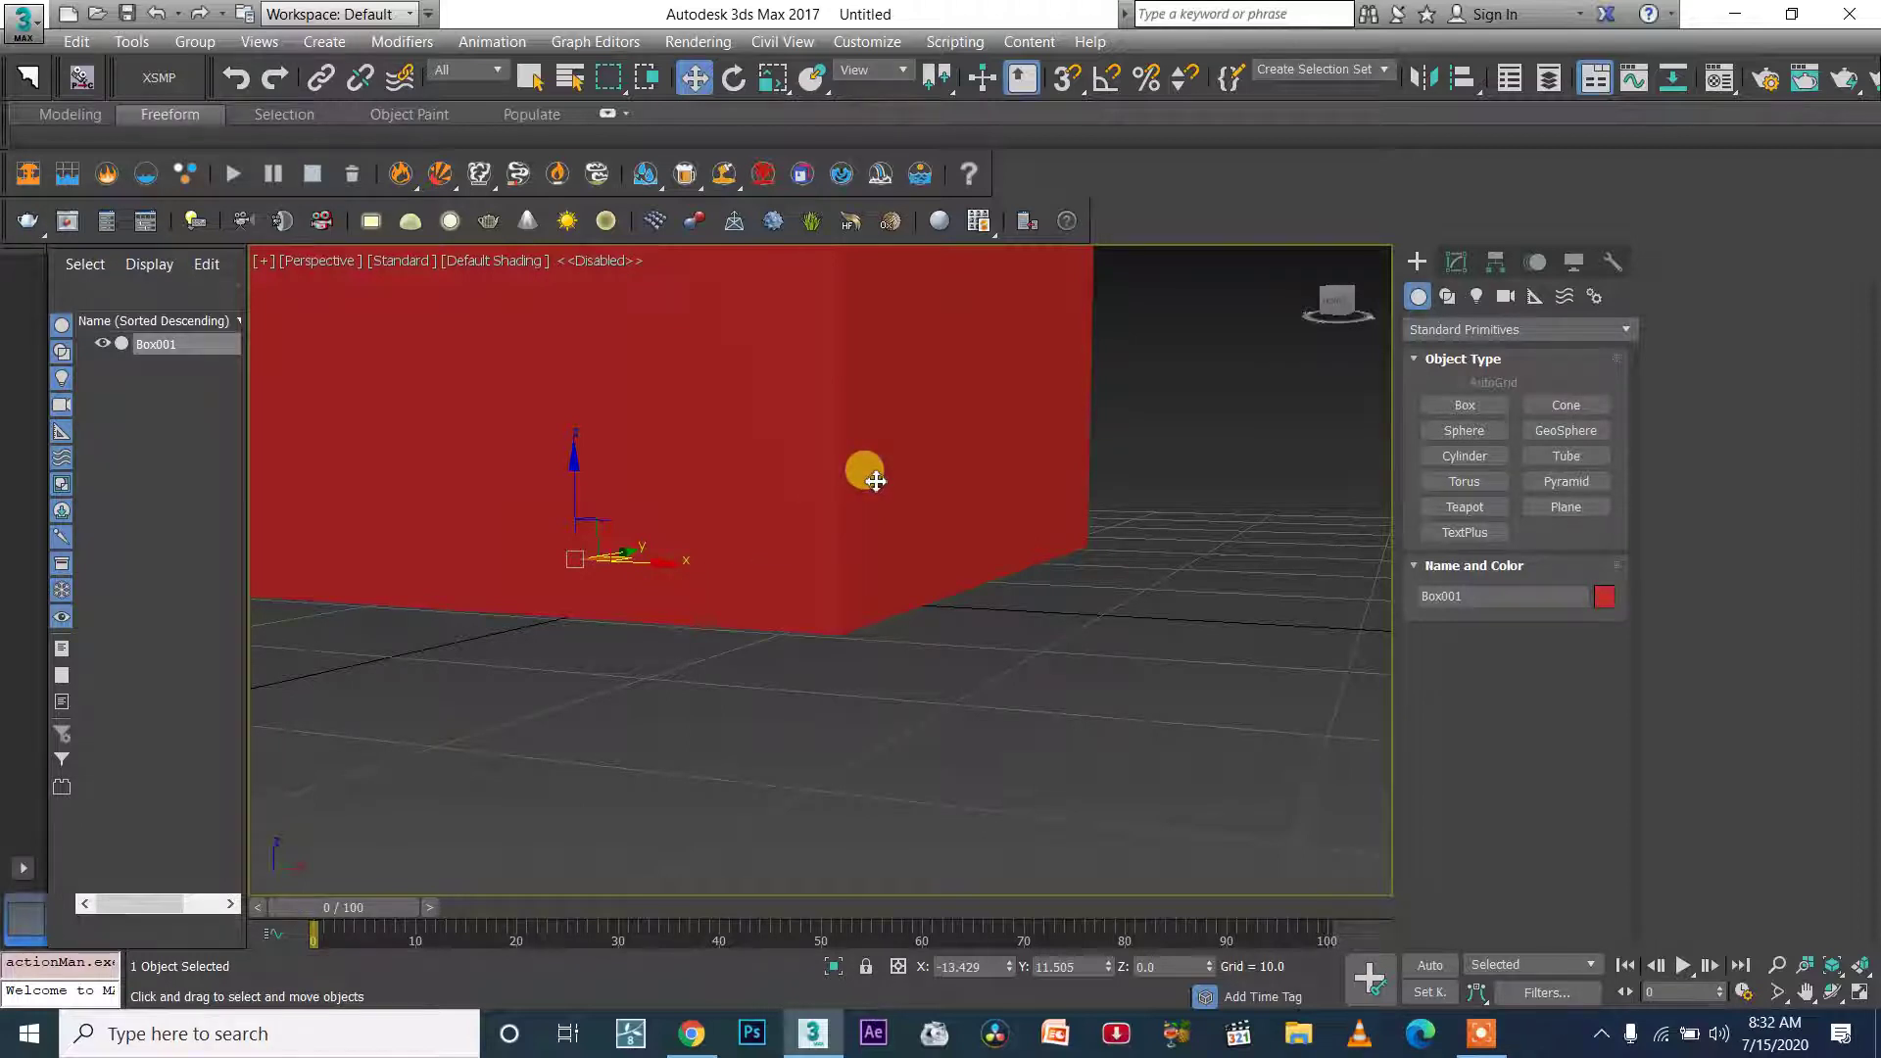
{"action": "scroll", "coordinate": [861, 537], "scroll_direction": "down", "scroll_amount": 2}
{"action": "scroll", "coordinate": [916, 533], "scroll_direction": "up", "scroll_amount": 3}
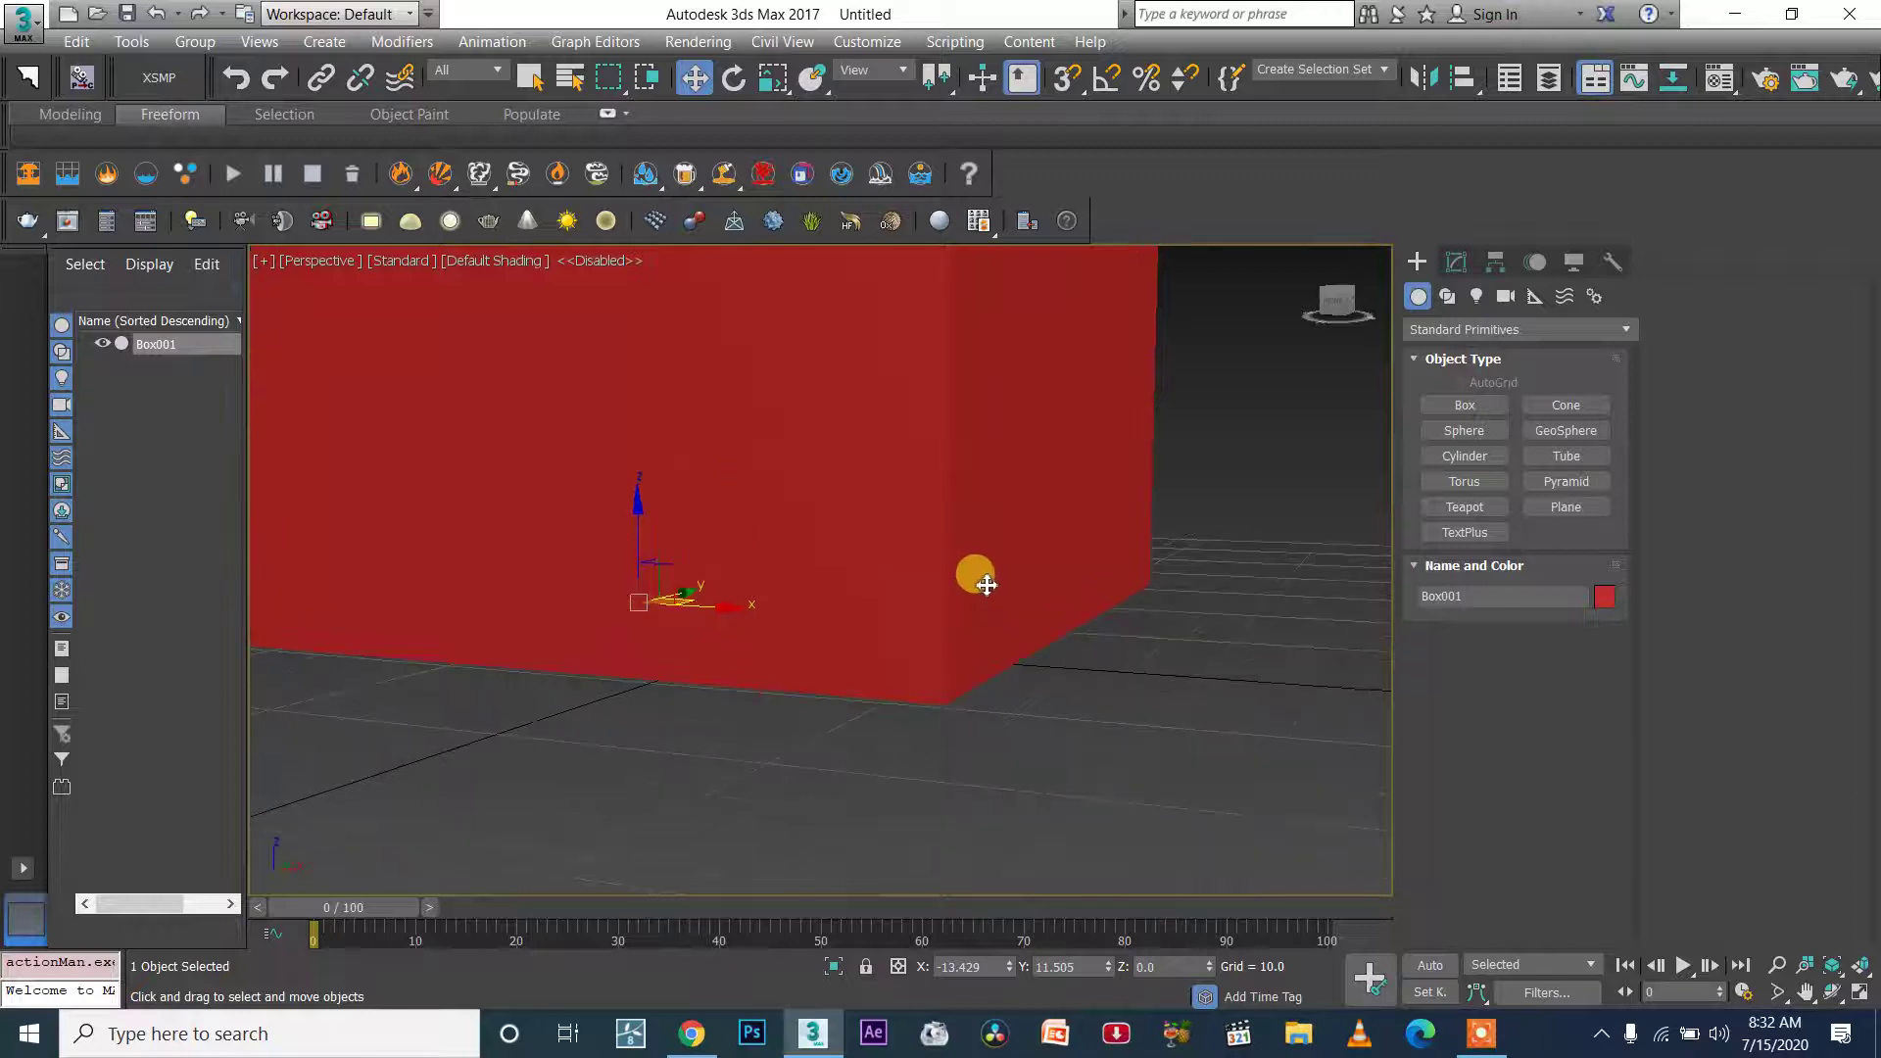
{"action": "scroll", "coordinate": [984, 583], "scroll_direction": "down", "scroll_amount": 1}
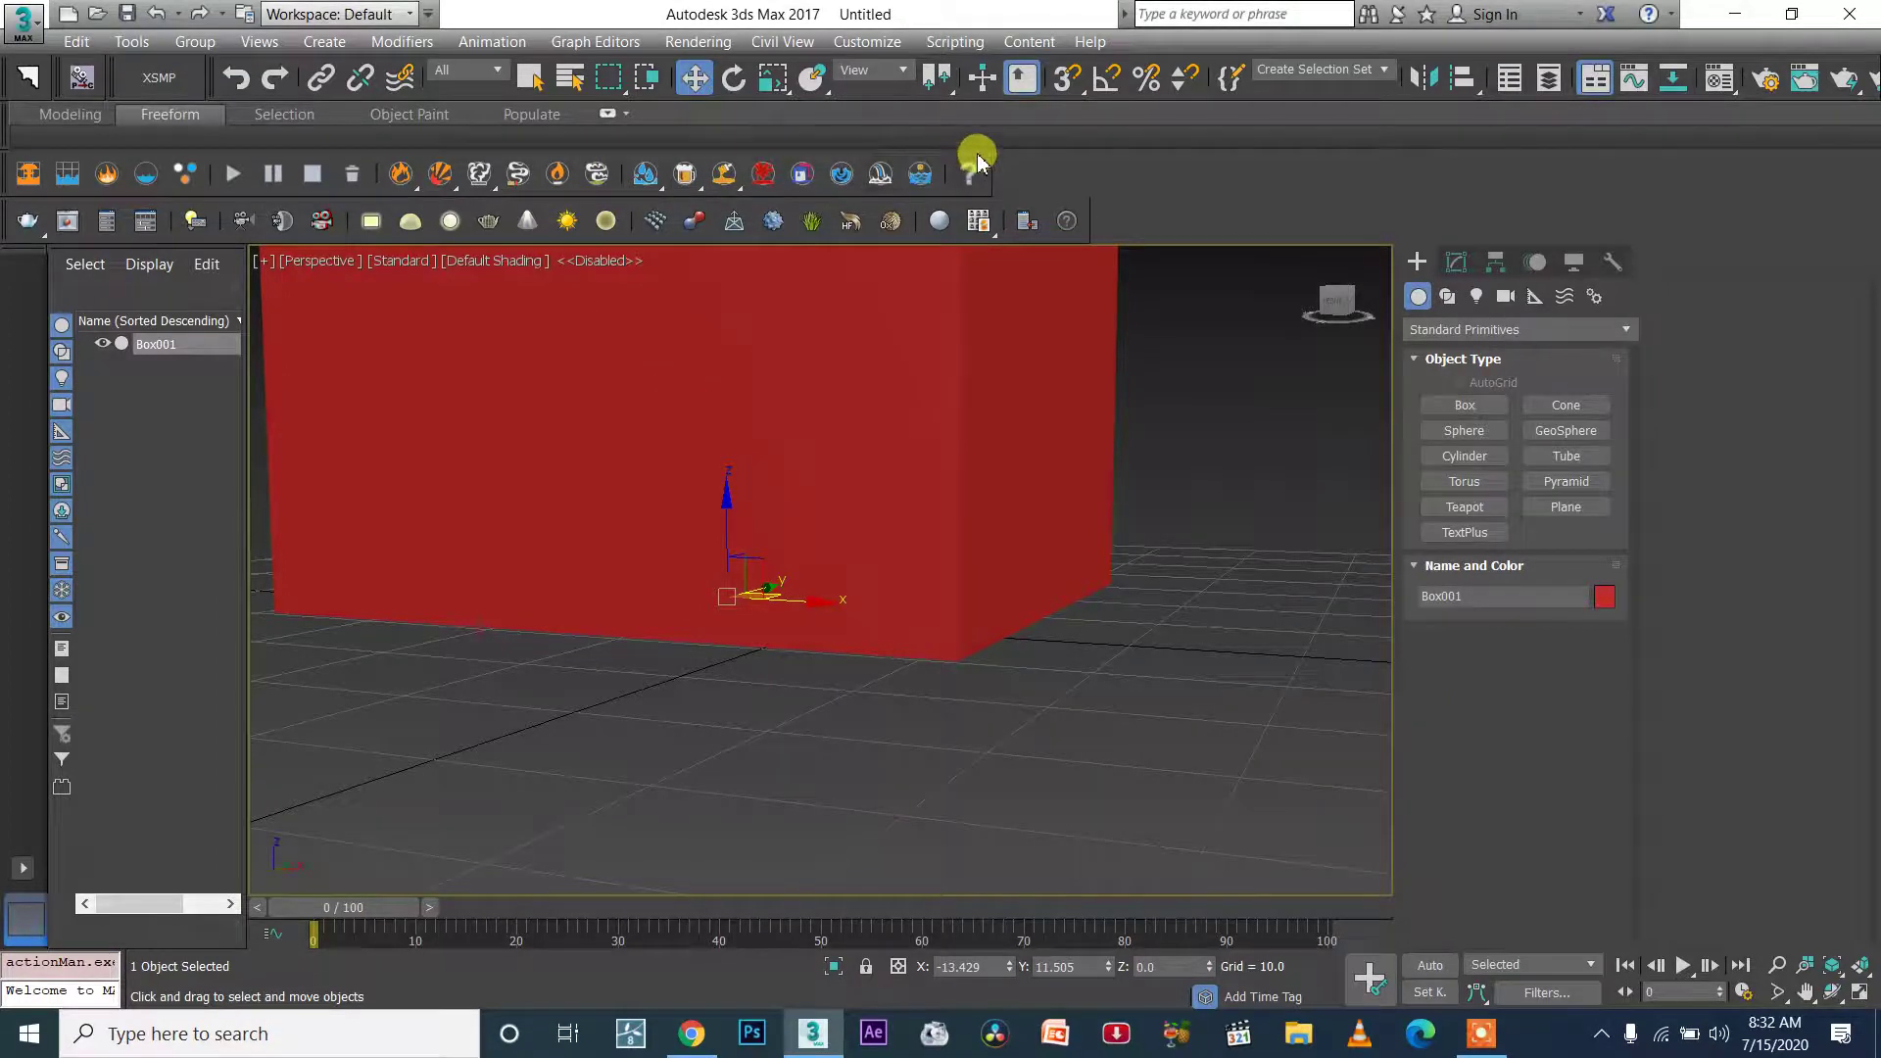
{"action": "scroll", "coordinate": [819, 408], "scroll_direction": "down", "scroll_amount": 2}
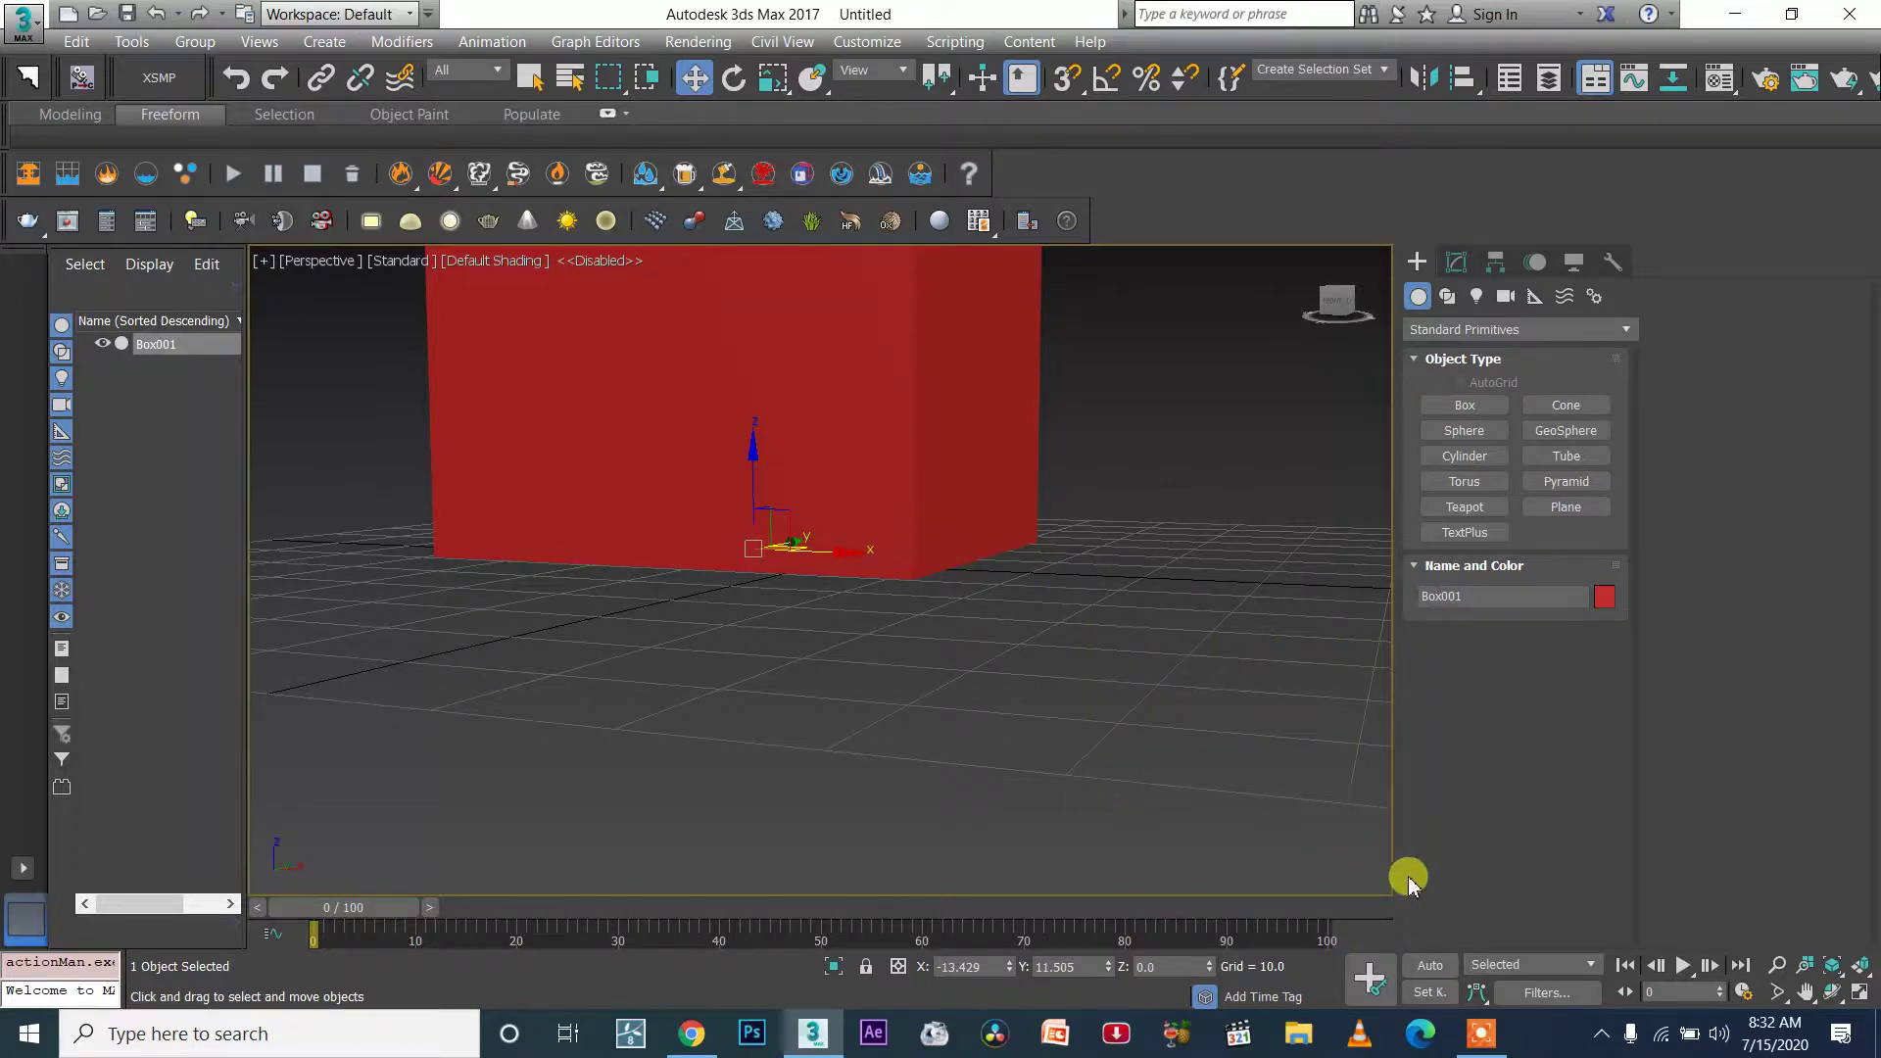
{"action": "left_click", "coordinate": [1482, 1034]}
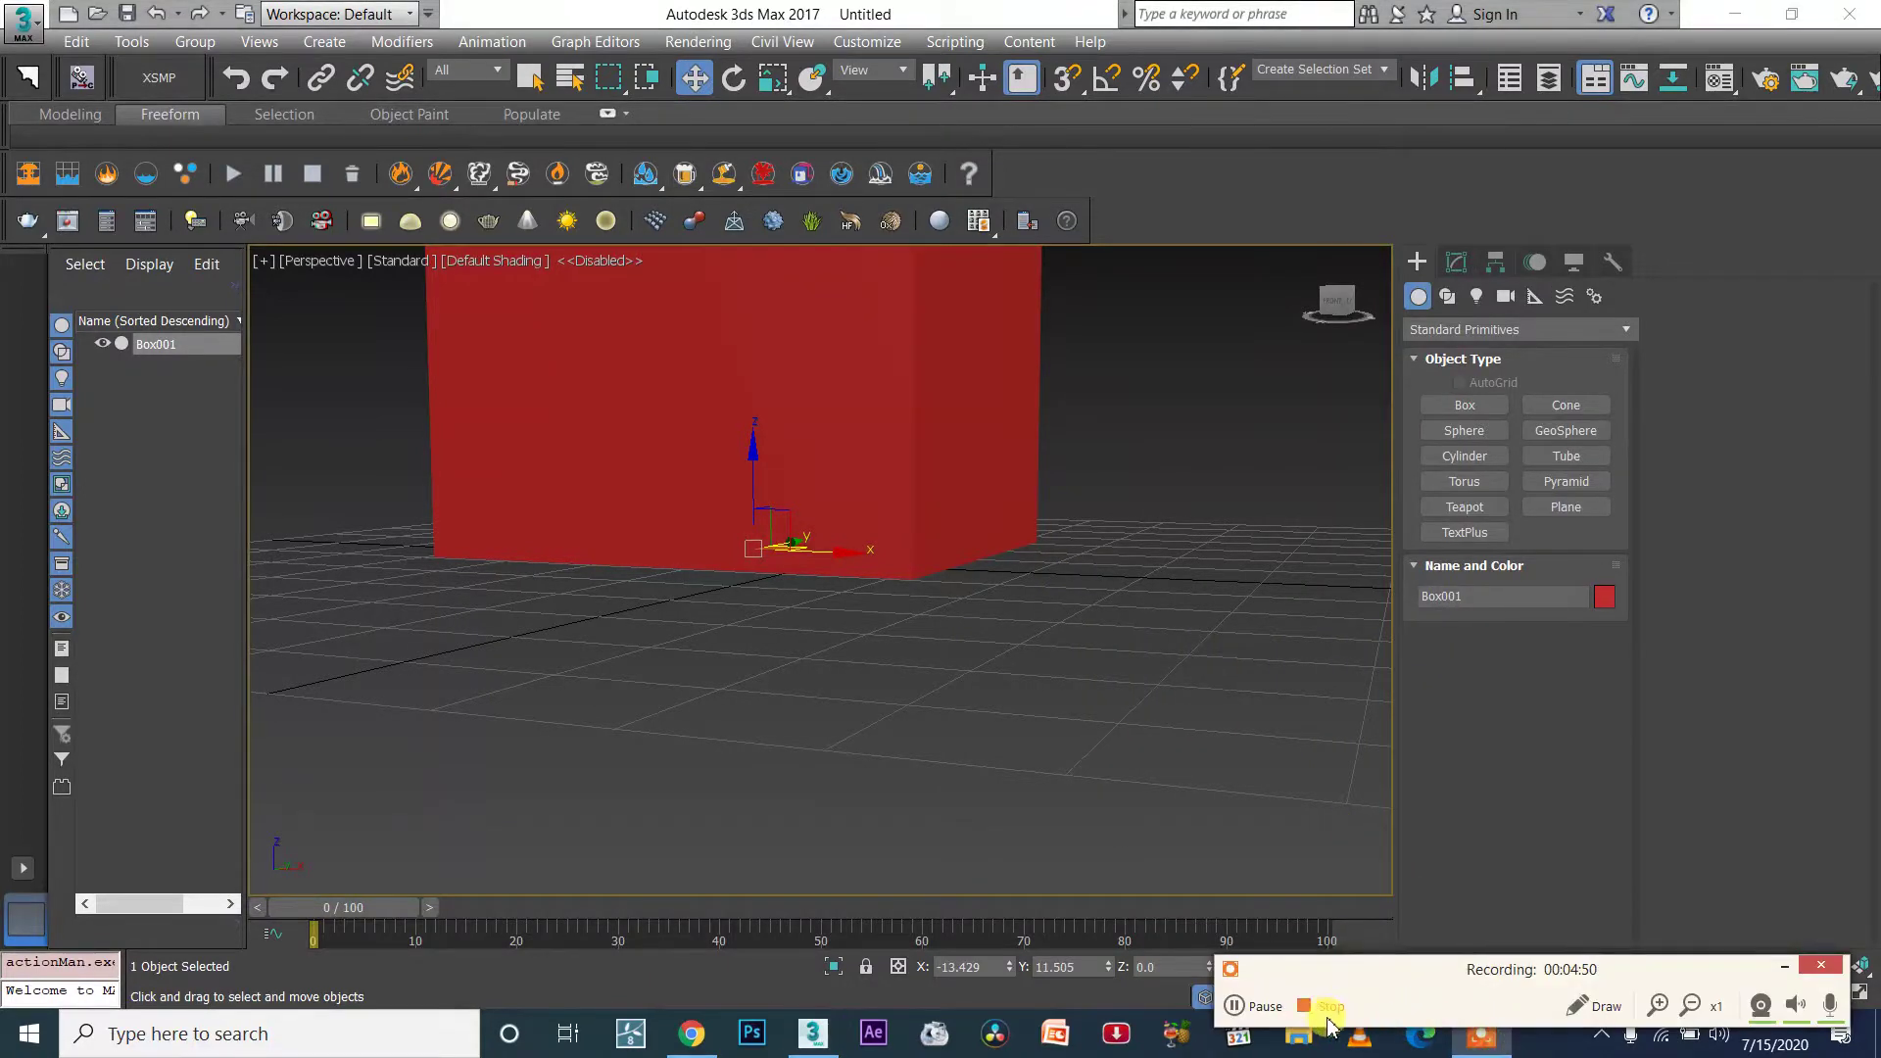